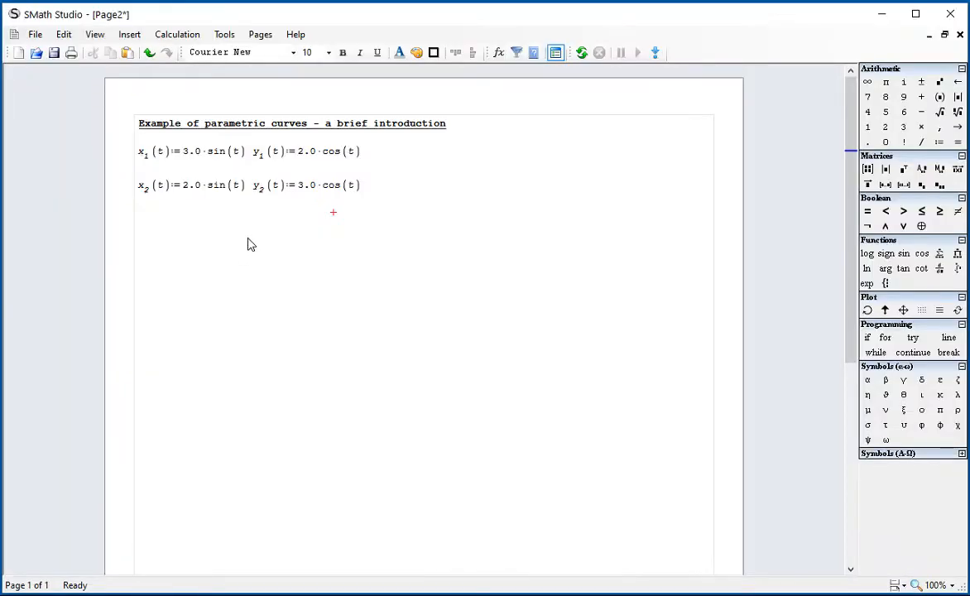
Move the y1(t) and y2(t) definitions together to the right, widening the gap from the x1(t) and x2(t) definitions
click(934, 585)
click(948, 534)
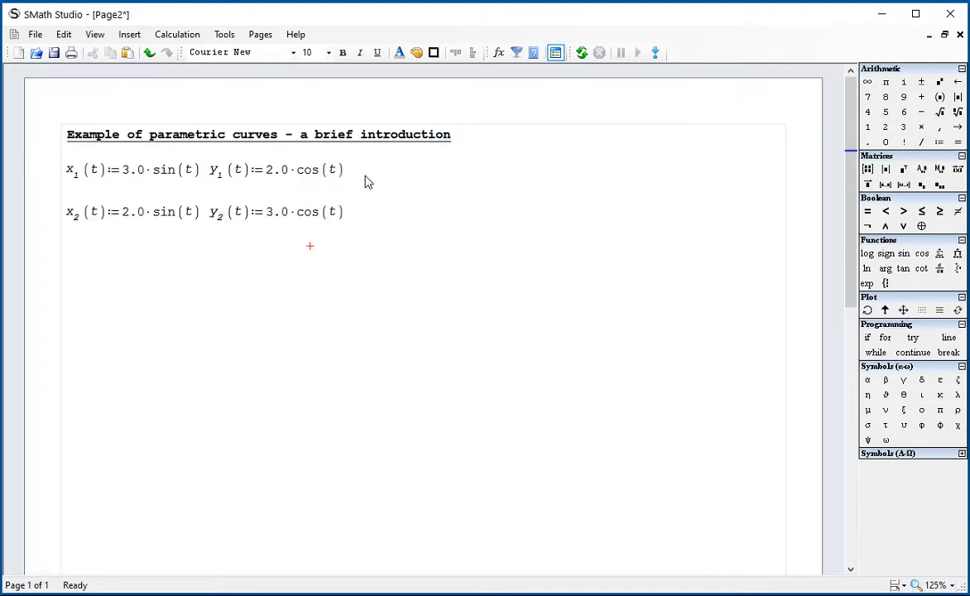
drag(361, 178, 324, 164)
drag(282, 236, 288, 190)
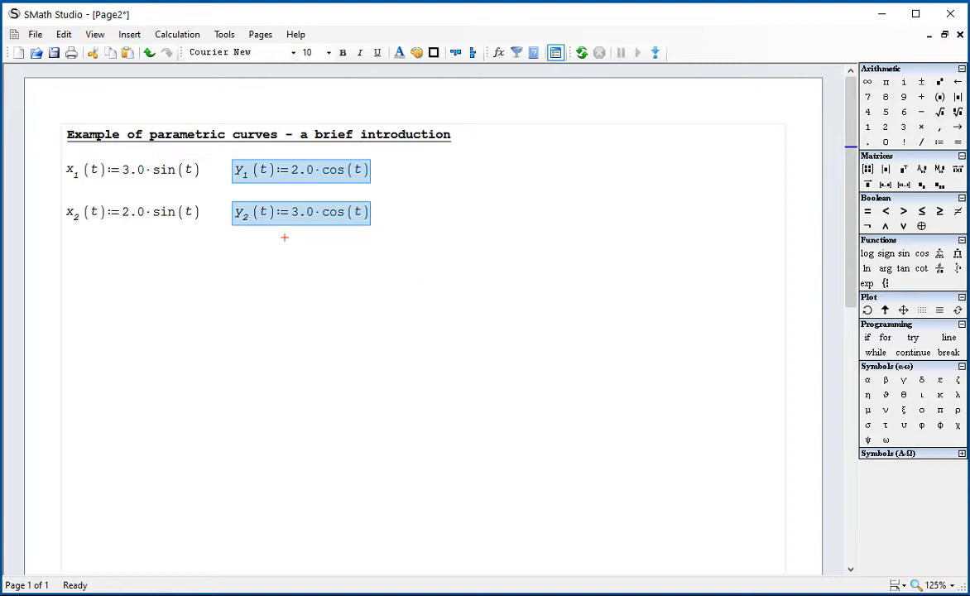
click(615, 313)
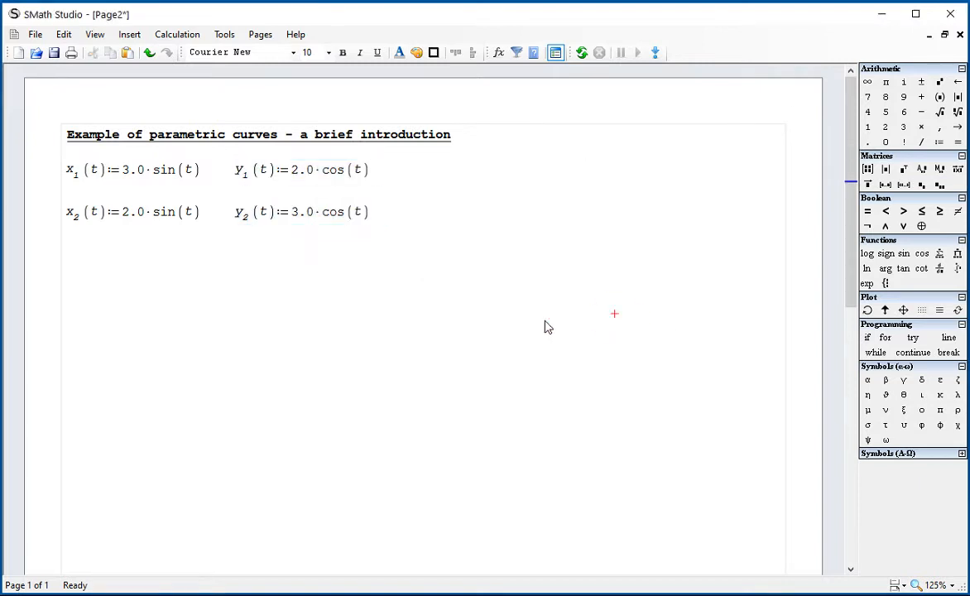
drag(403, 178, 79, 181)
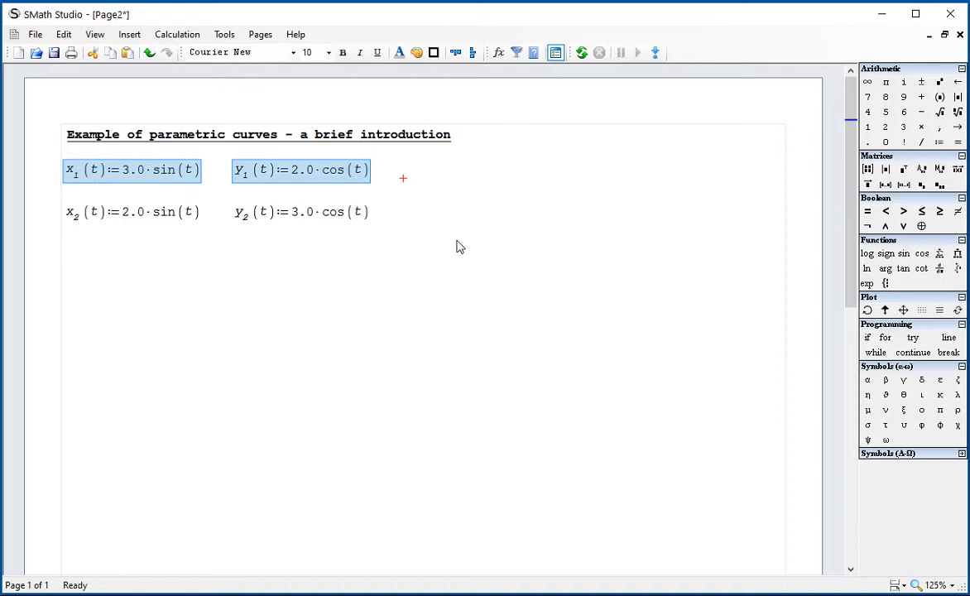
Define tt in empty space beside the first curve's equations as a range from 0 to 2·π, using the two-argument range function
click(478, 162)
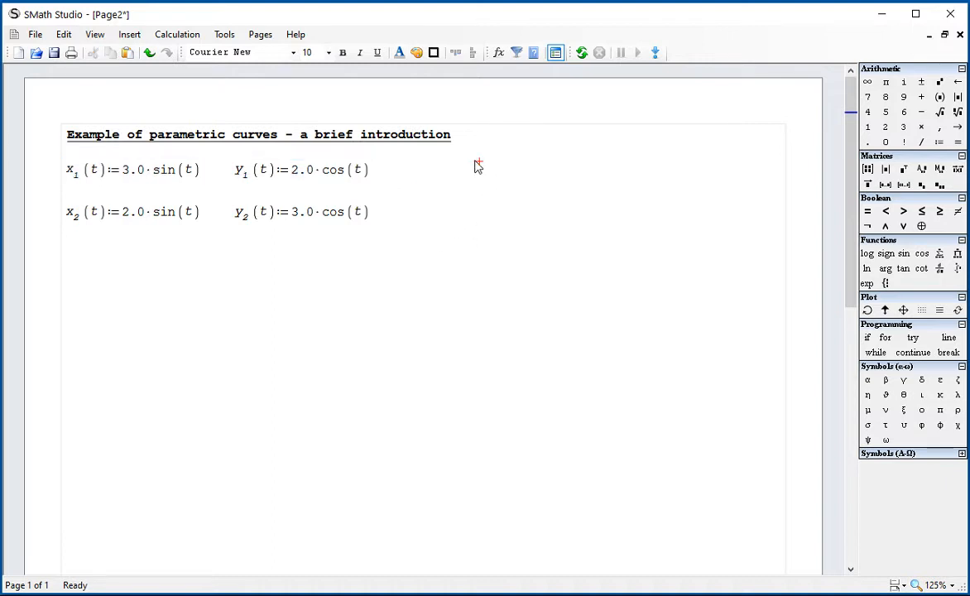
text(tt)
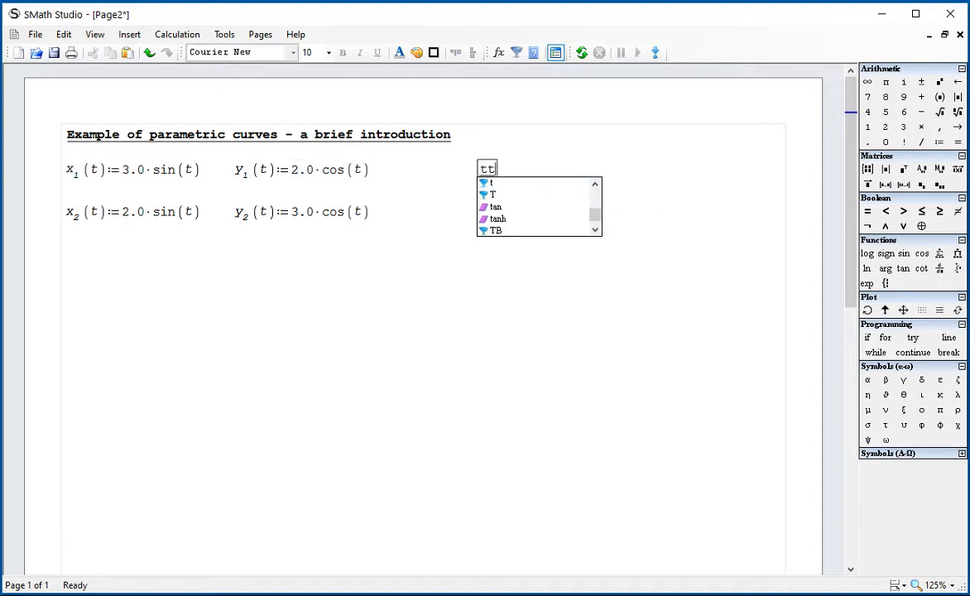
text(:=)
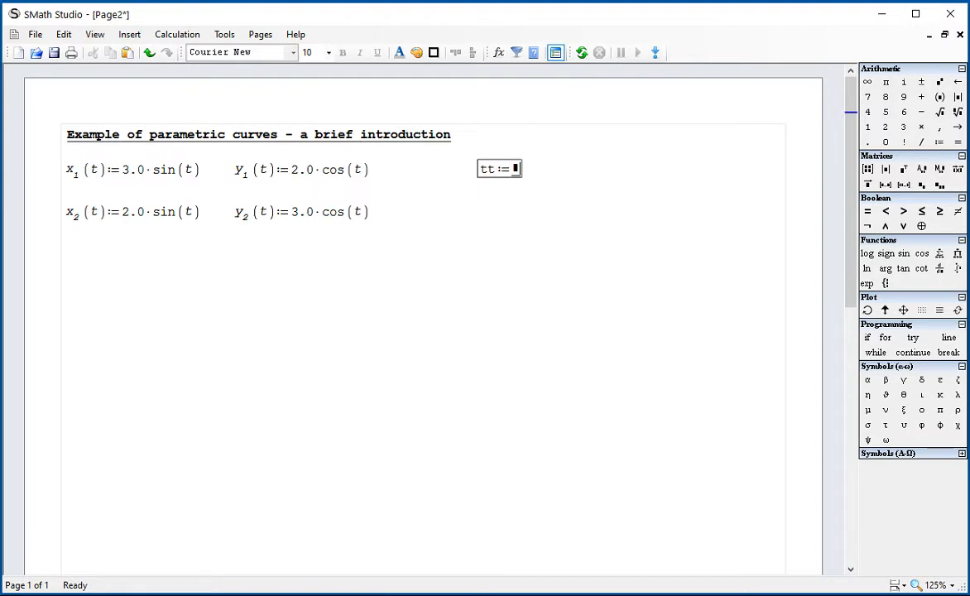
text(range)
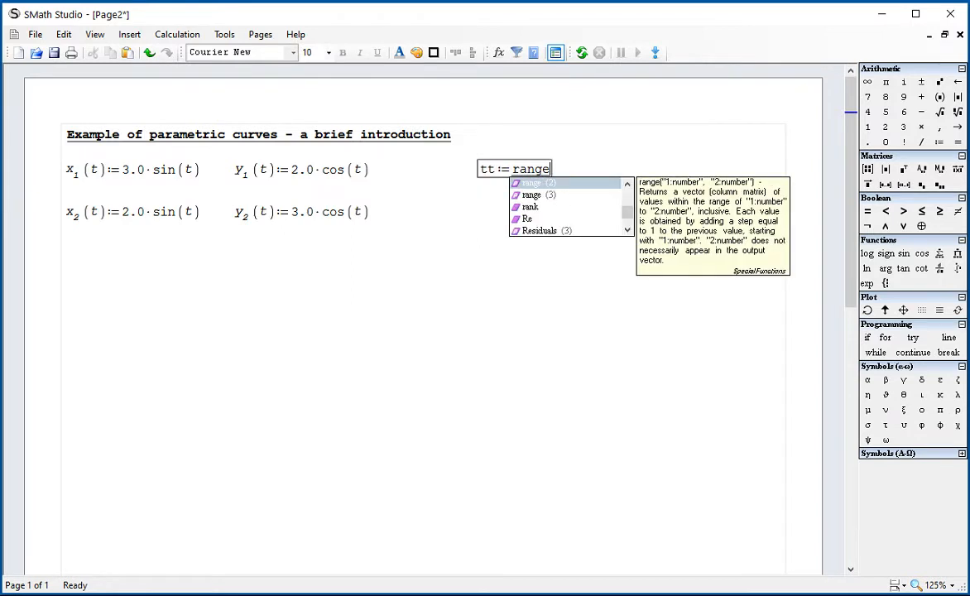
key(Return)
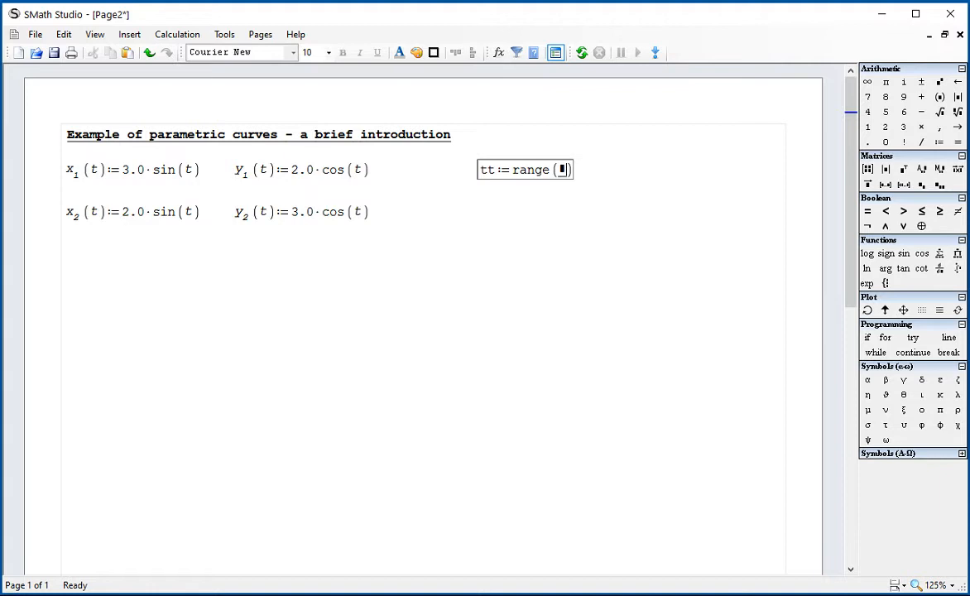
text(0,)
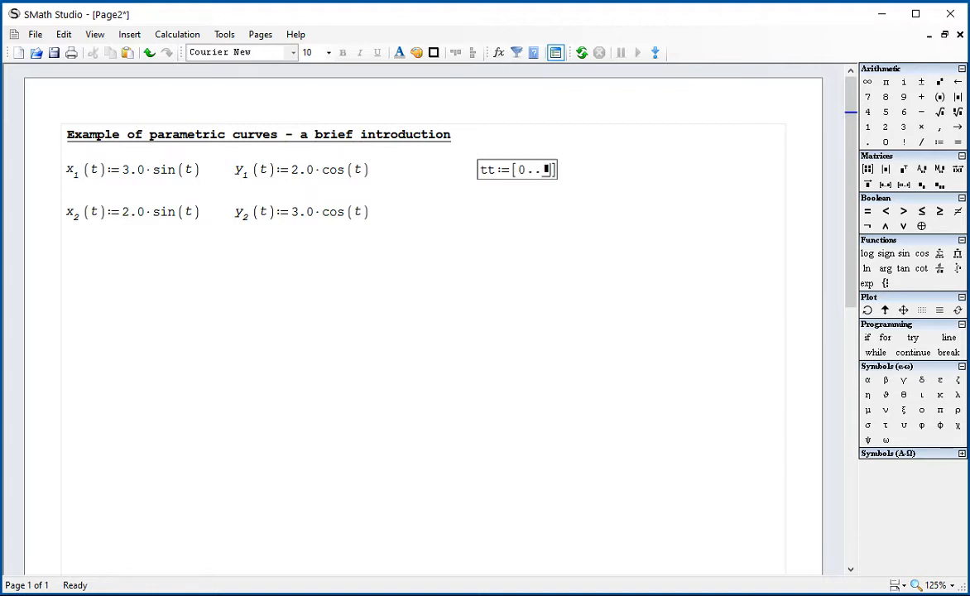
text(2*p)
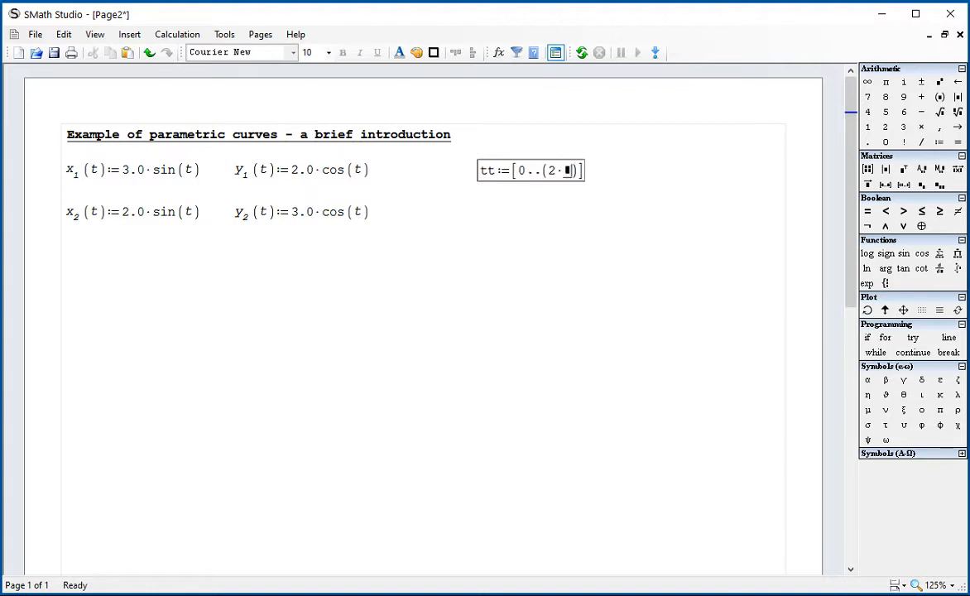
key(ctrl+g)
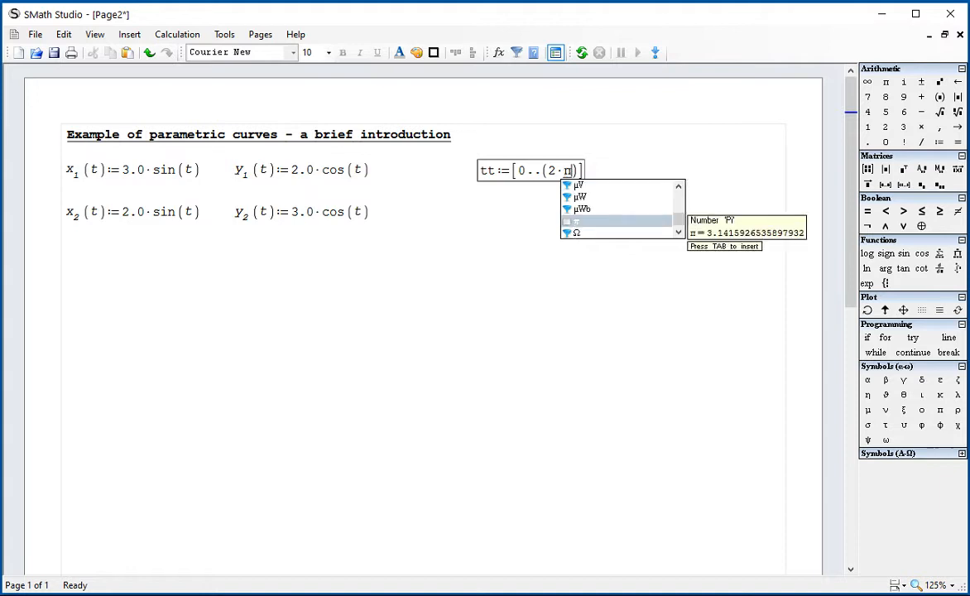
Add π/100 as the second value of the tt range so it sets the increment
key(space)
key(space)
text(,)
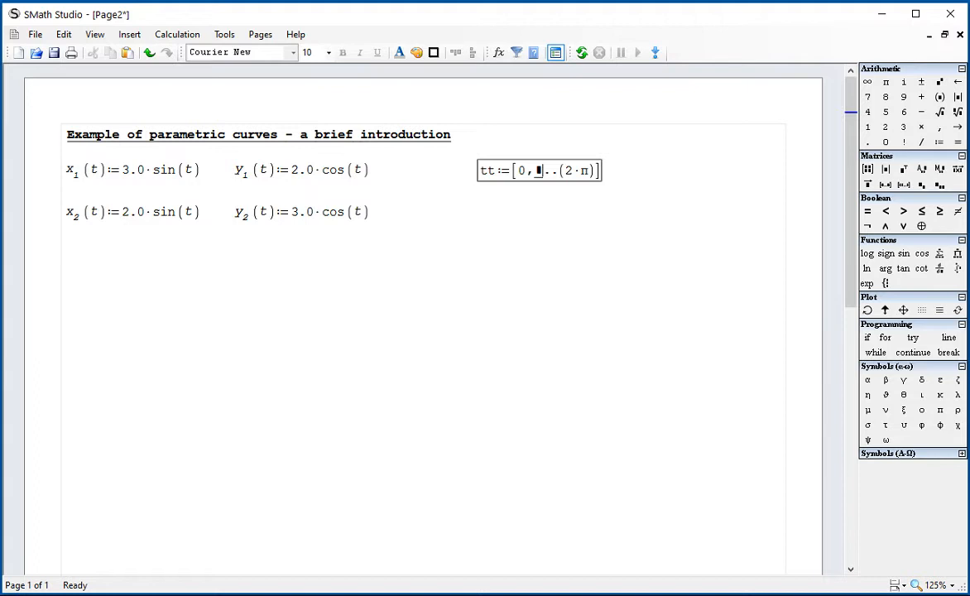
text(p)
key(ctrl+g)
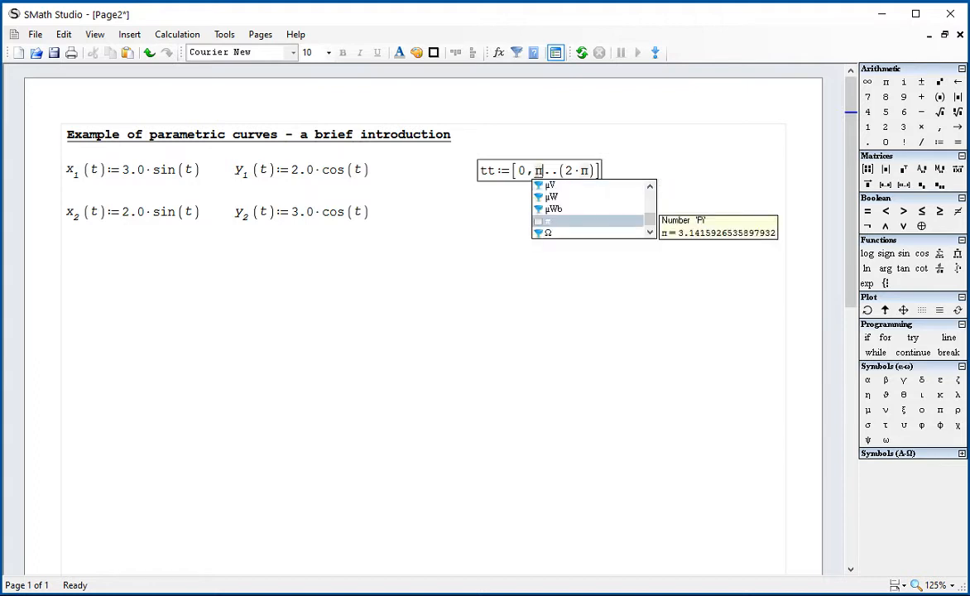
text(/100)
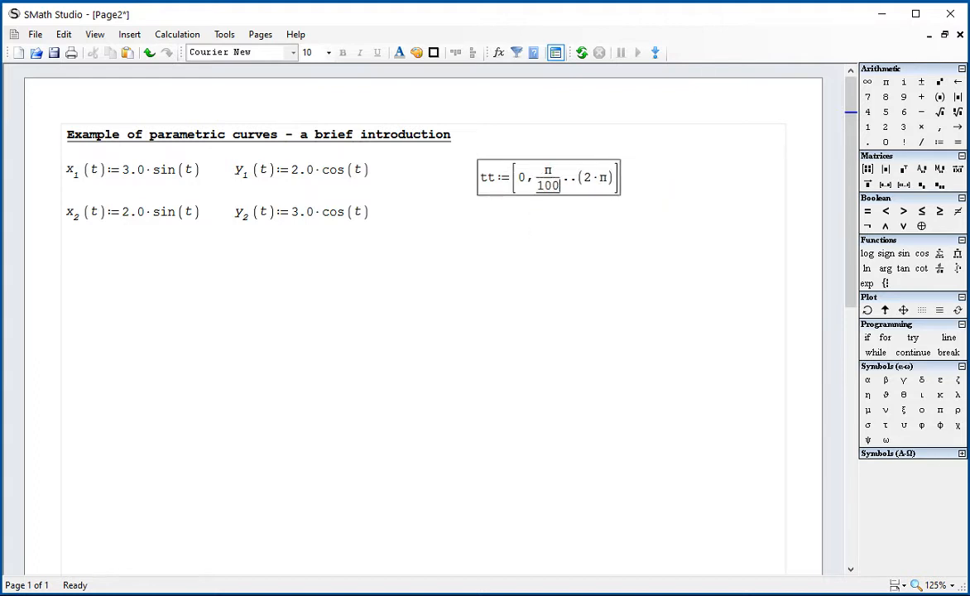
Move the tt range definition directly below the x2(t) equation, aligned with the left margin
click(572, 212)
drag(572, 212, 157, 285)
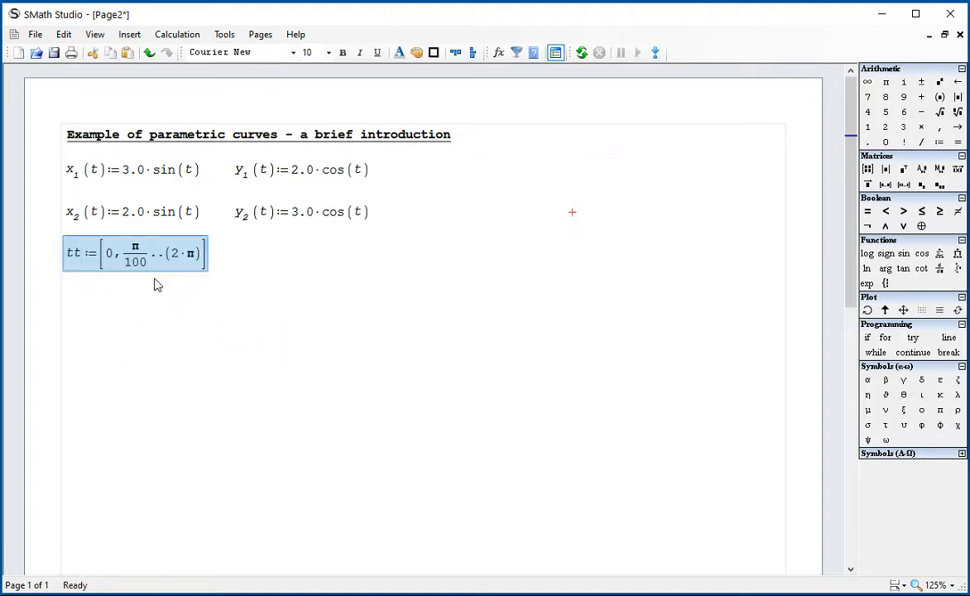
click(621, 392)
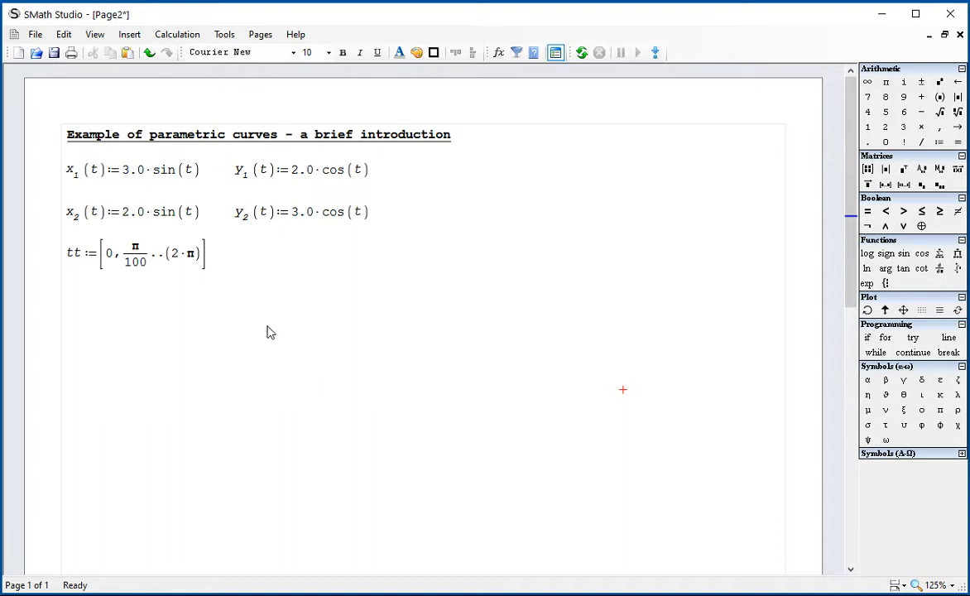
Define xx1 below the tt range as x1(t) with the vectorize operator applied
click(65, 293)
text(xx)
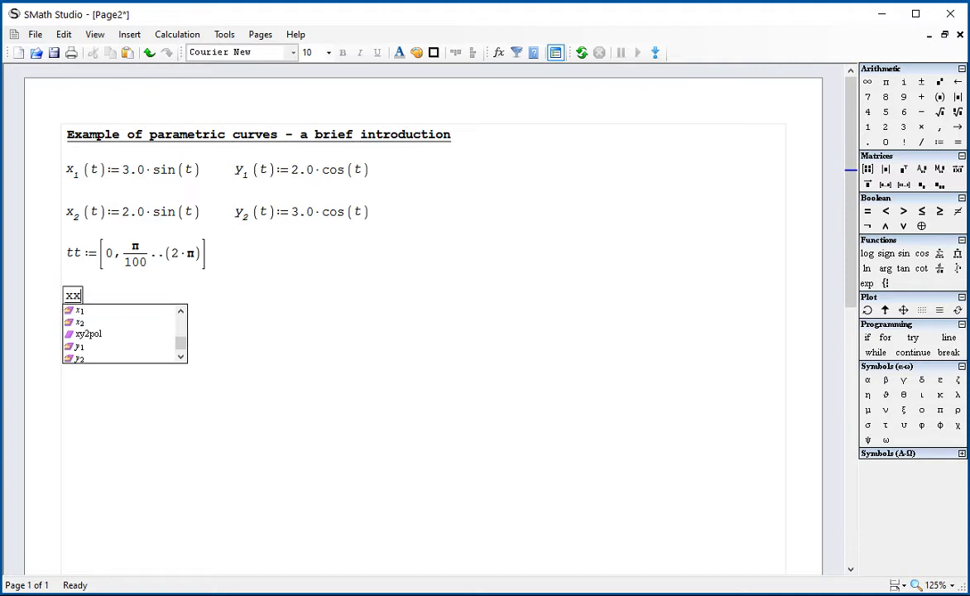
text(1:)
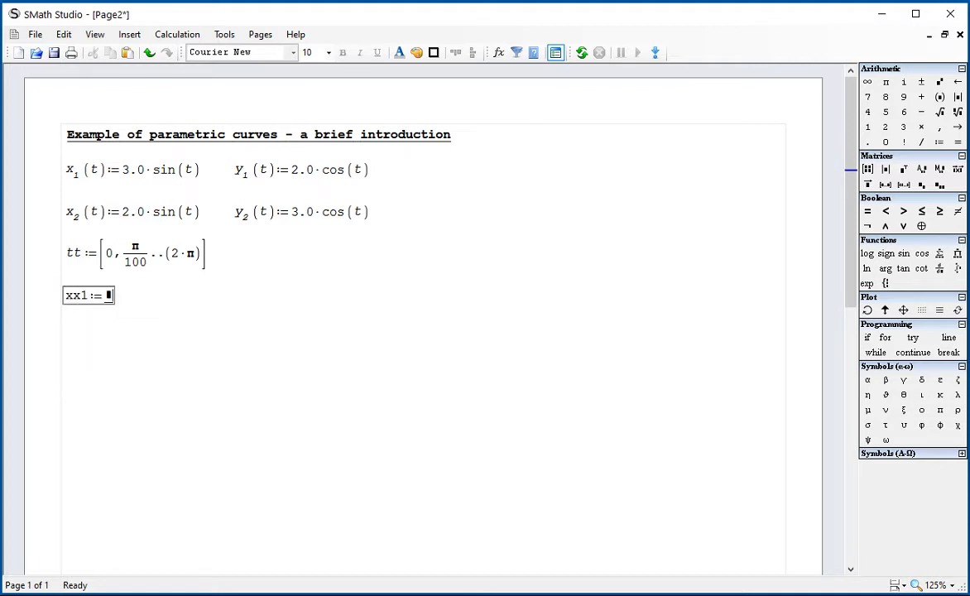
text(x)
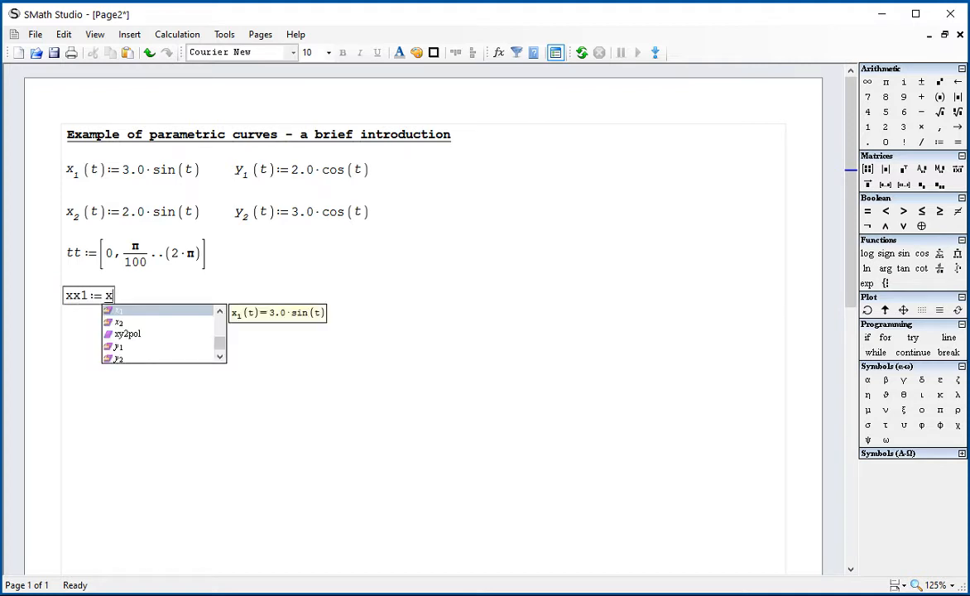
text(.1)
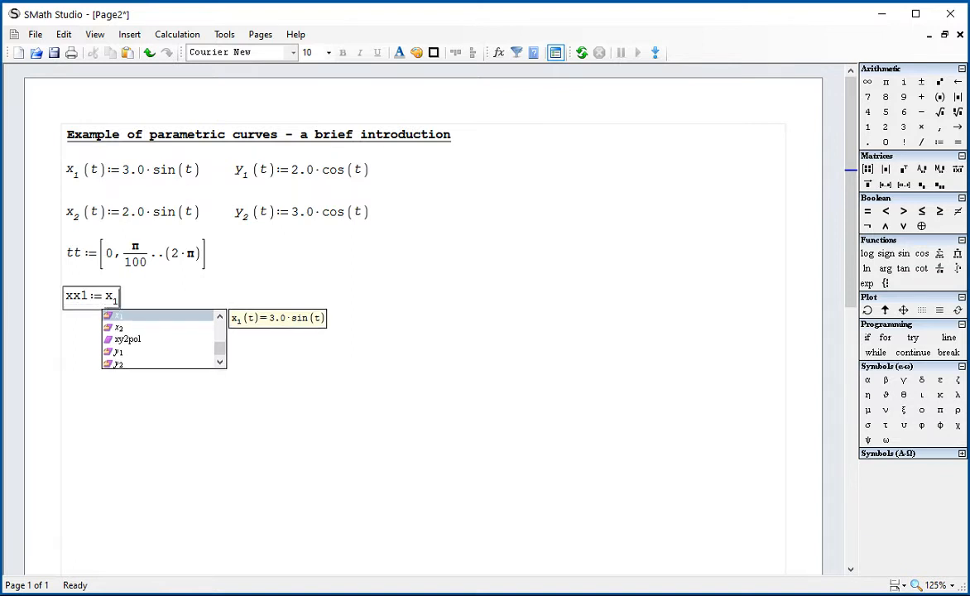
text((t)
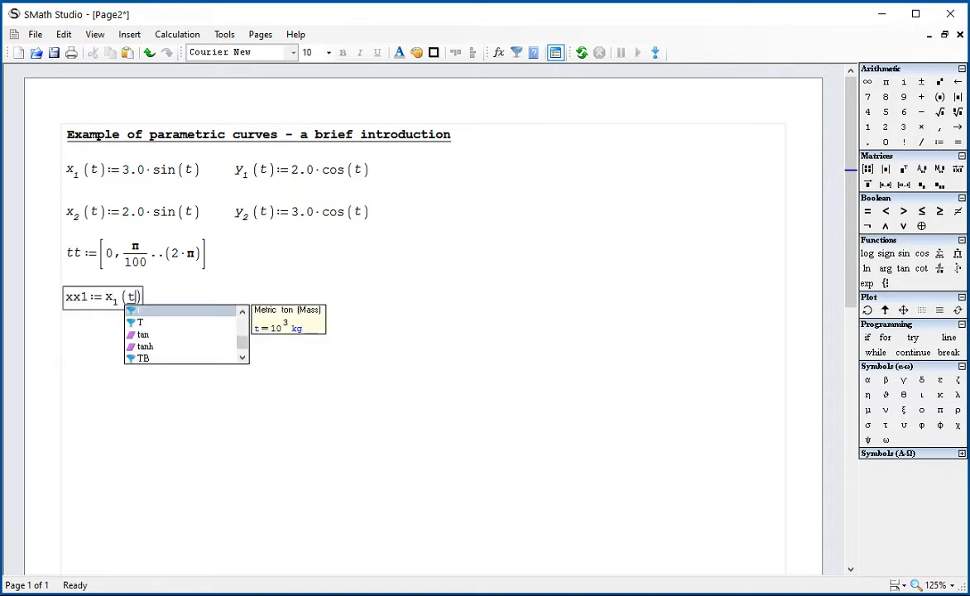
text())
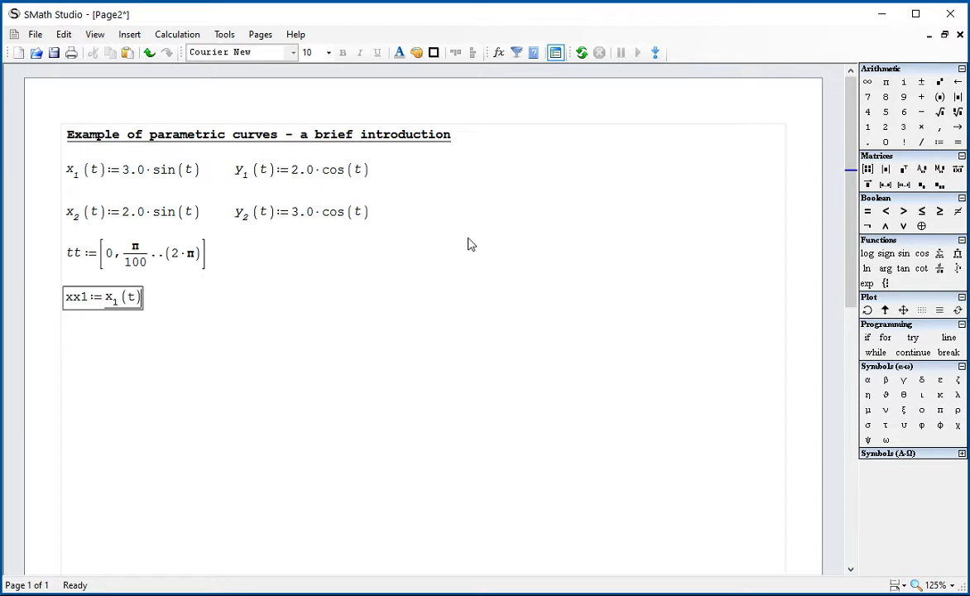
click(869, 185)
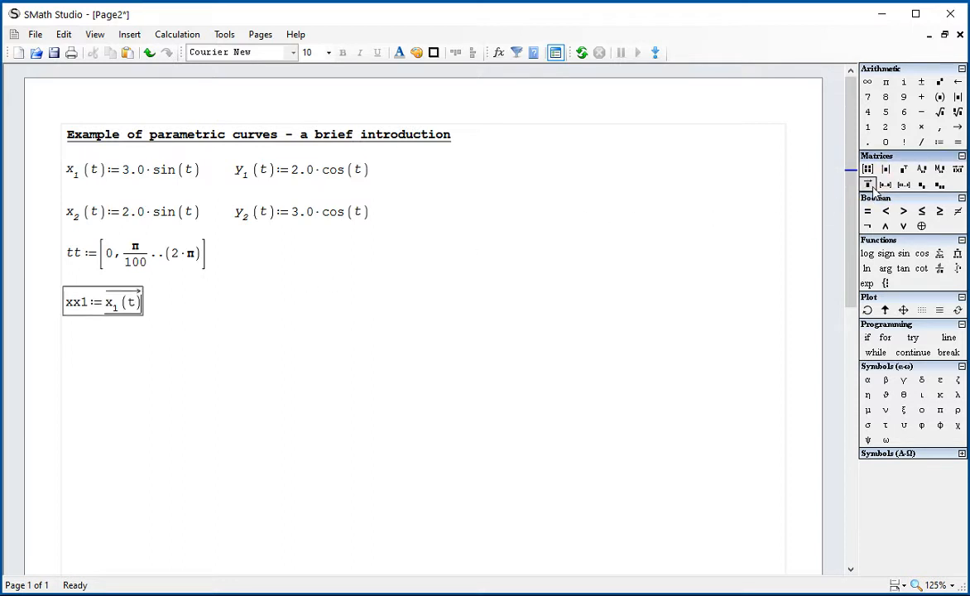
click(210, 457)
Define yy1 beside xx1 as y1(tt) with the vectorize operator applied to the whole expression
click(183, 298)
text(y)
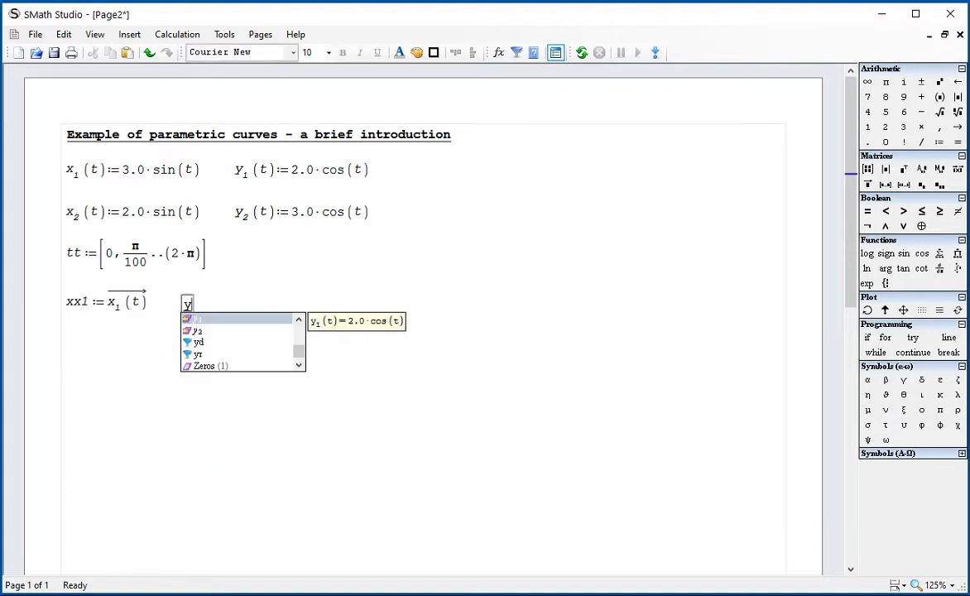
text(y1:=)
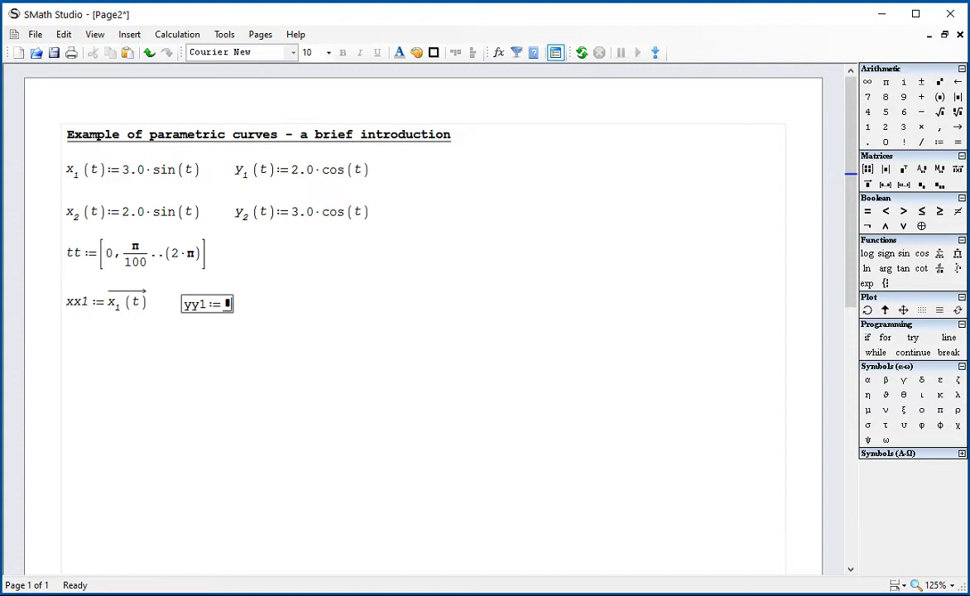
text(y1()
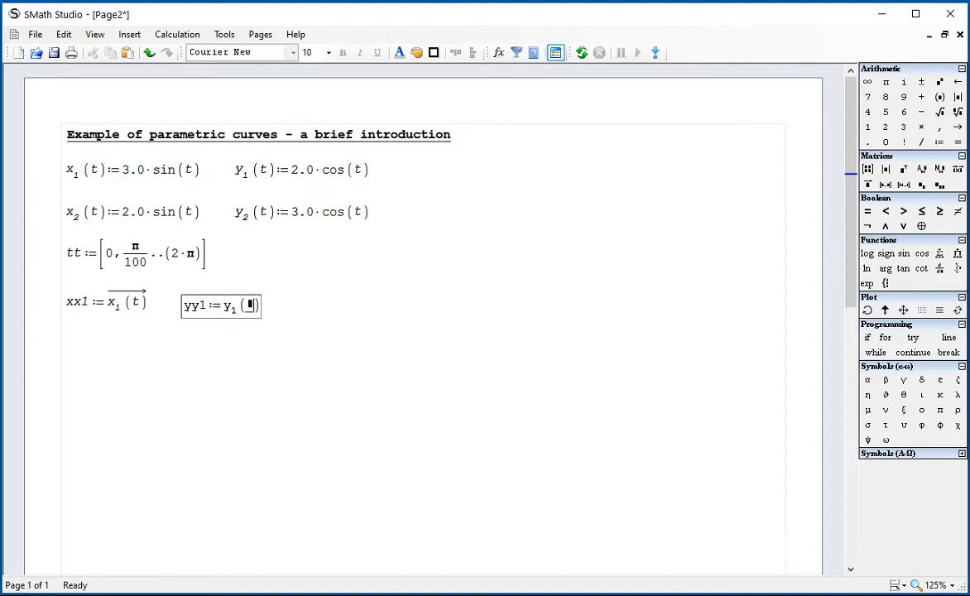
text(tt)
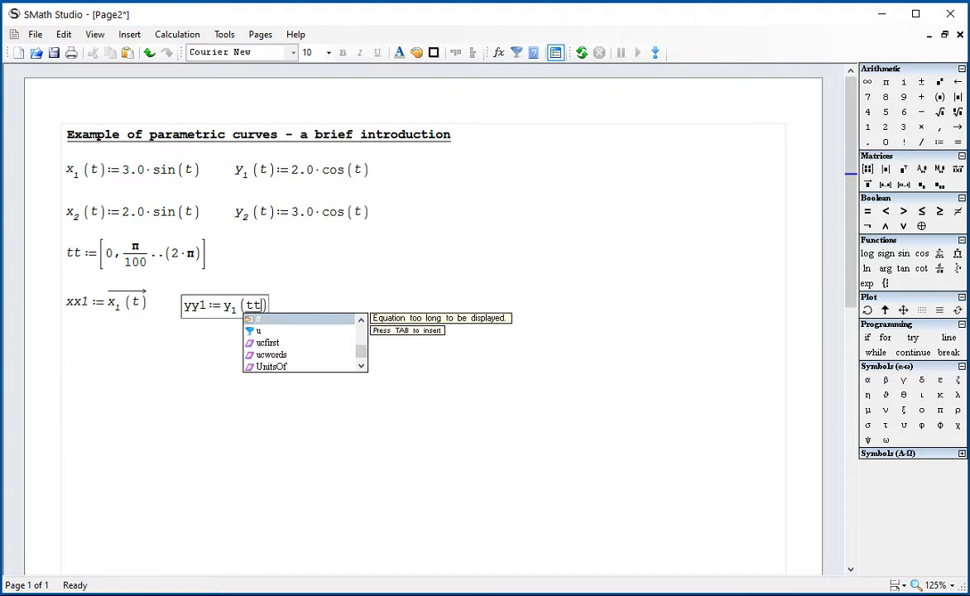
click(209, 364)
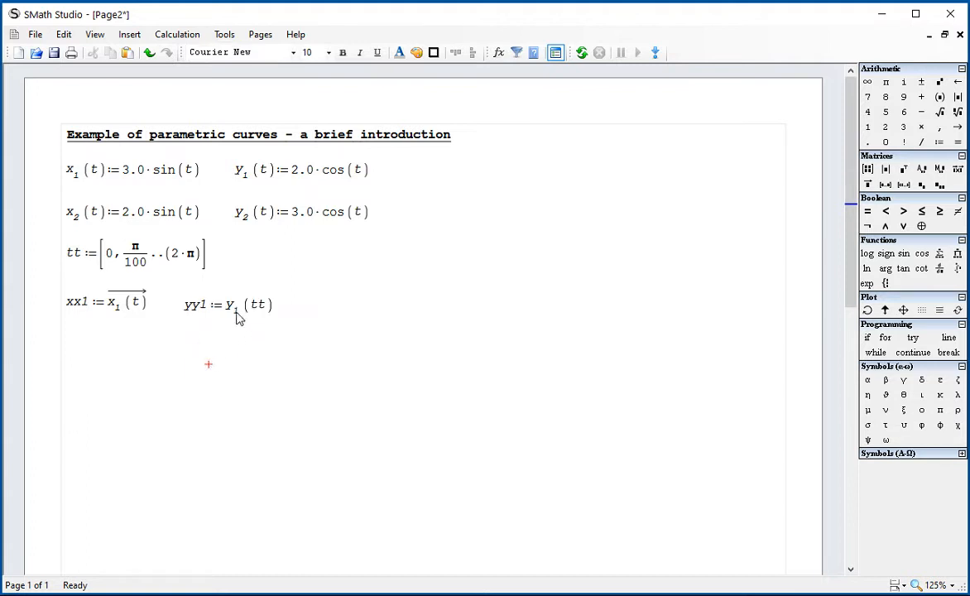
drag(238, 316, 251, 309)
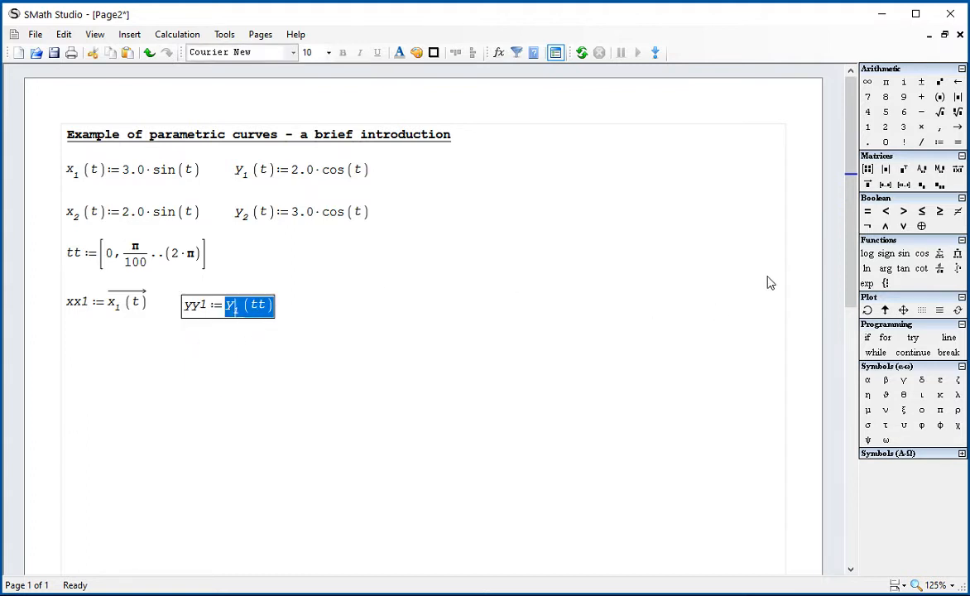
click(867, 183)
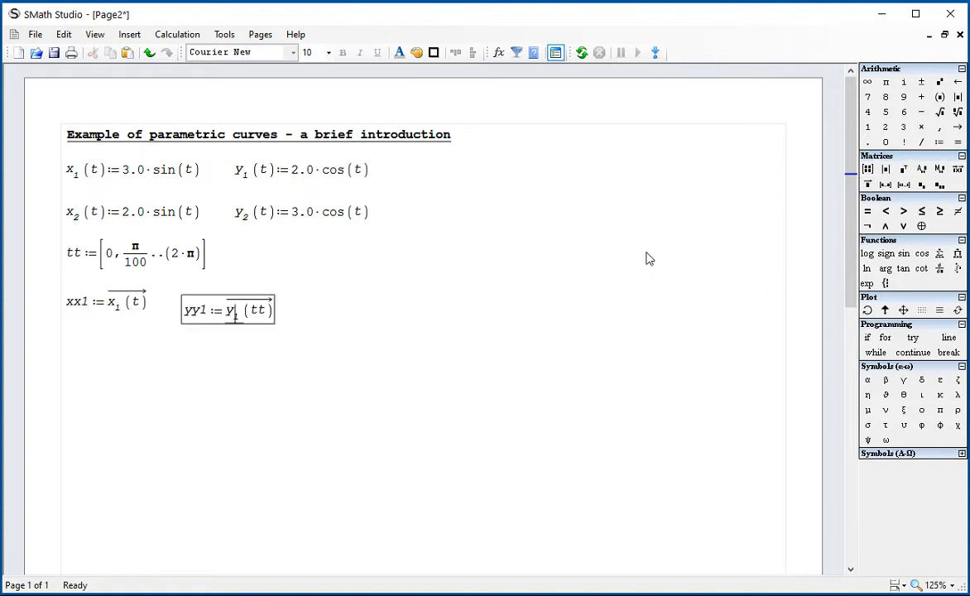
Change the argument of x1 in the xx1 definition to tt and align the yy1 definition level with it
click(142, 312)
text(t)
drag(343, 364, 275, 307)
click(286, 341)
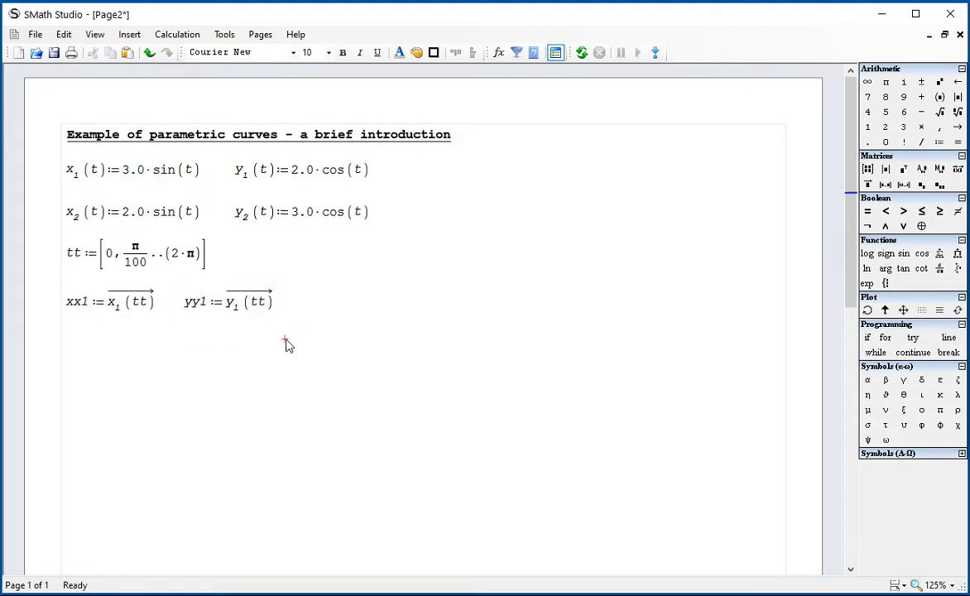
Evaluate length(xx1) and length(yy1), and place both results one under the other directly below the xx1 definition
click(128, 371)
text(lengt)
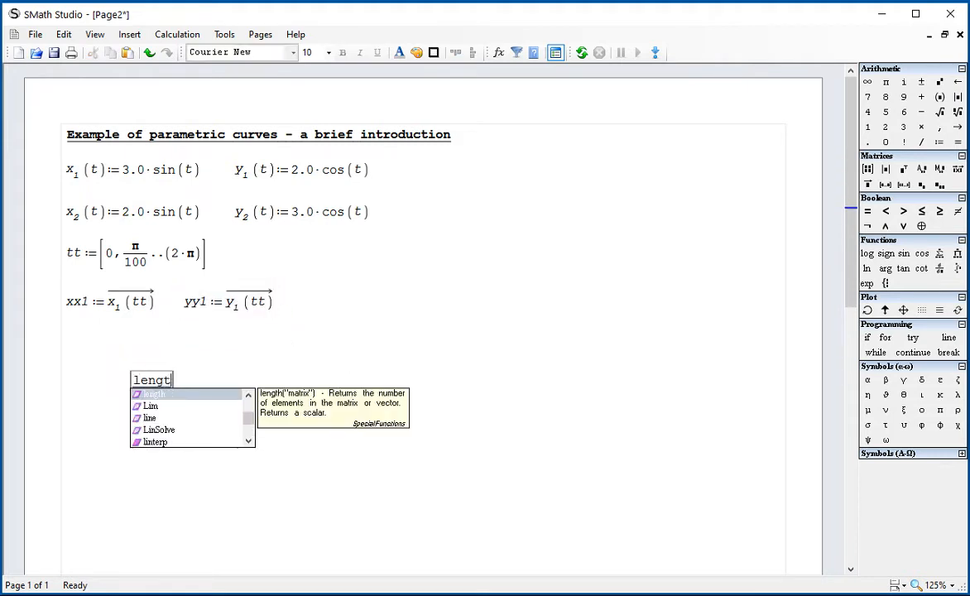
text(h(xx1))
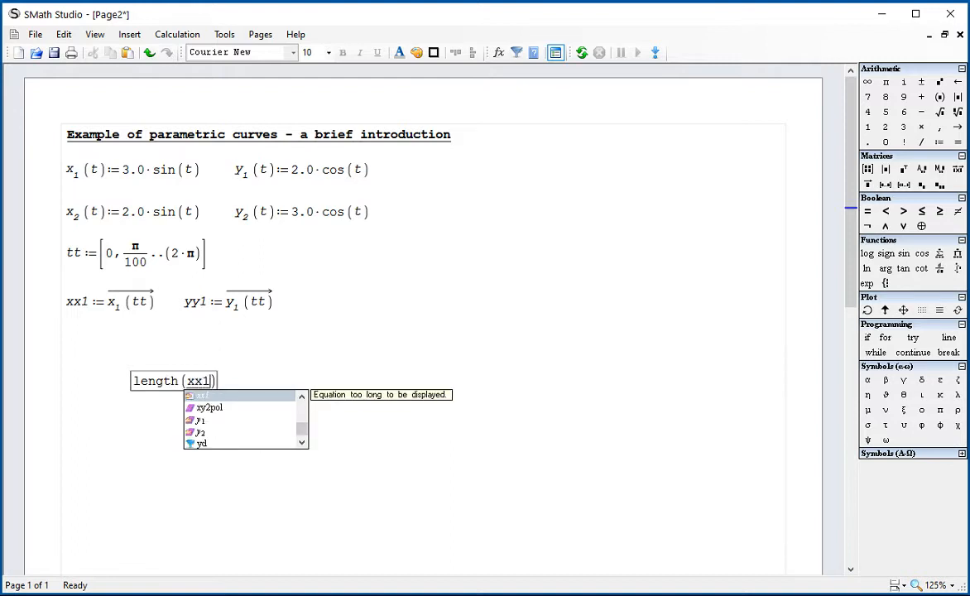
text(=200)
click(133, 407)
text(length(yy1))
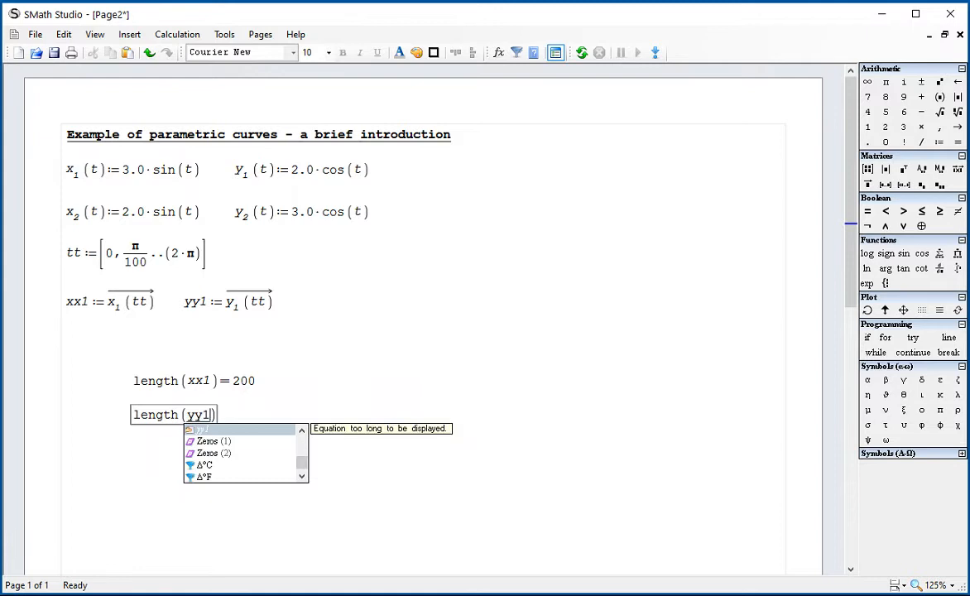
text(=200)
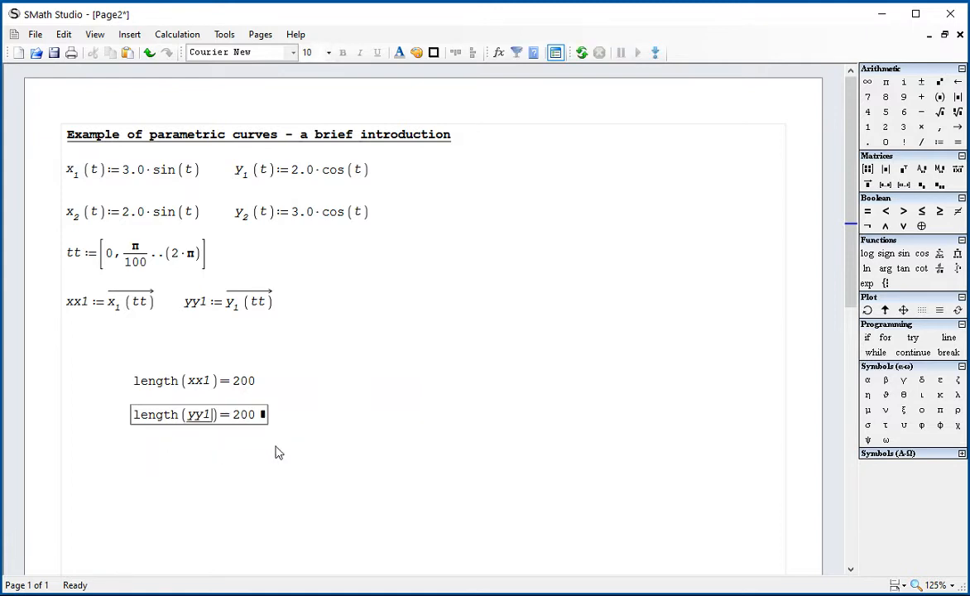
drag(268, 440, 153, 351)
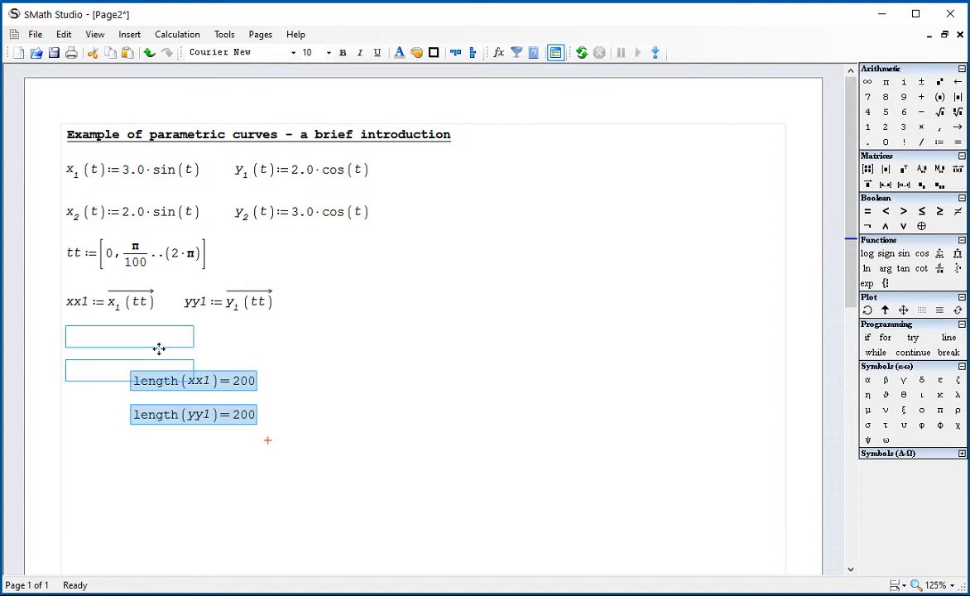
Define xx2 beside yy1 as x2(tt) with the vectorize operator applied to the whole expression
click(318, 290)
text(xx2:=)
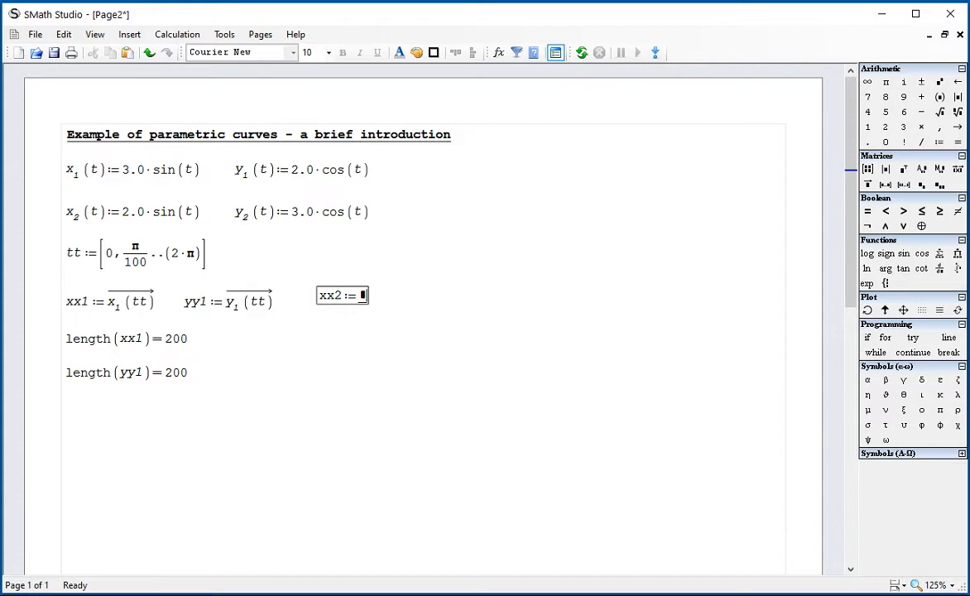
text(x.2)
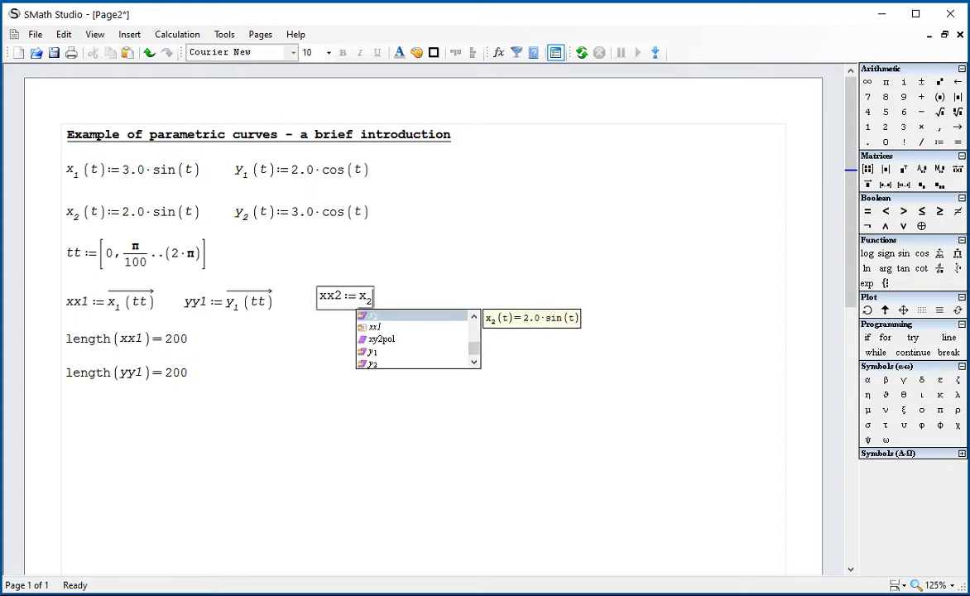
text((tt))
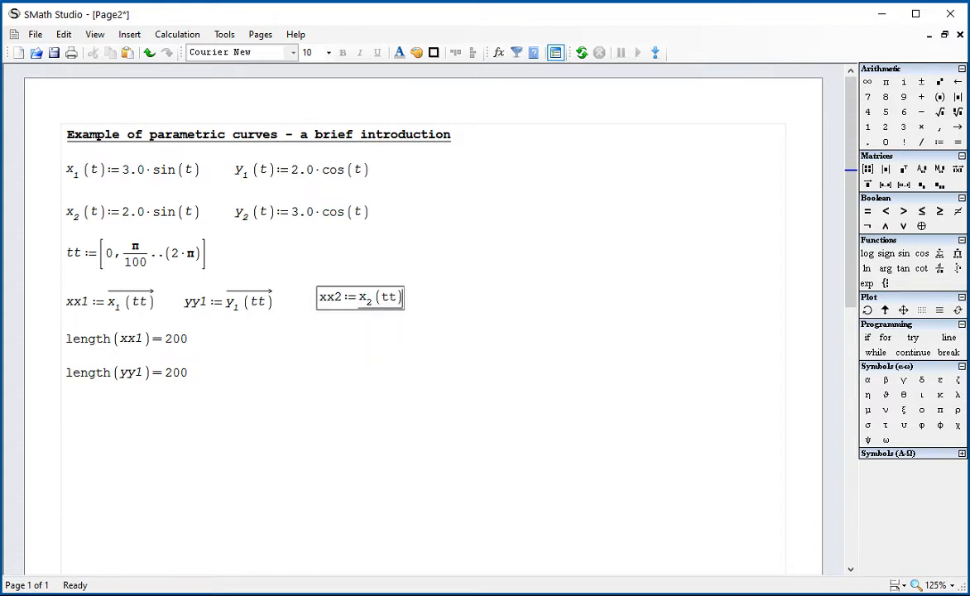
click(868, 184)
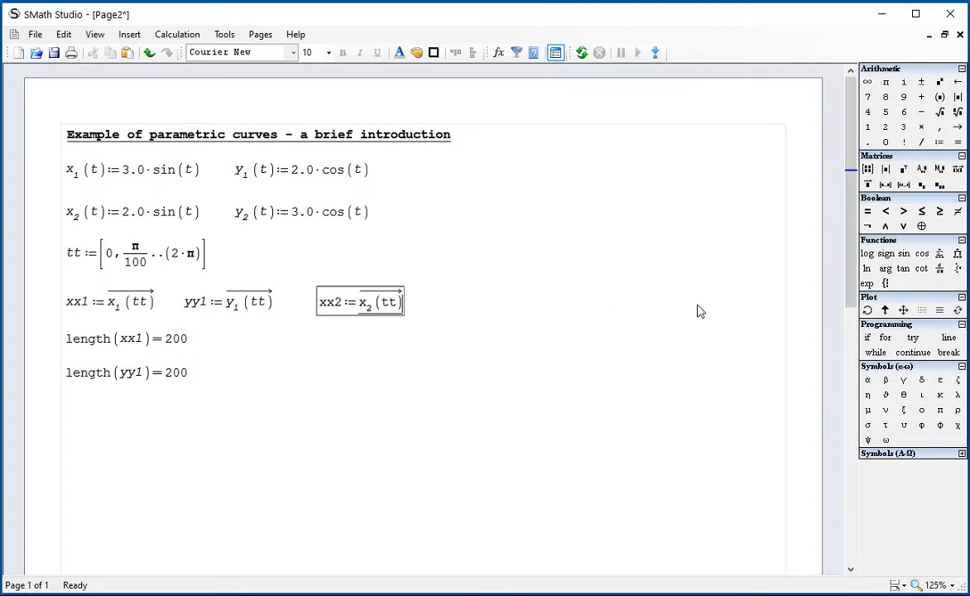
Define yy2 beside xx2 as y2(tt) with the vectorize operator applied, and move it up nearer the xx2 row
click(439, 300)
text(yy)
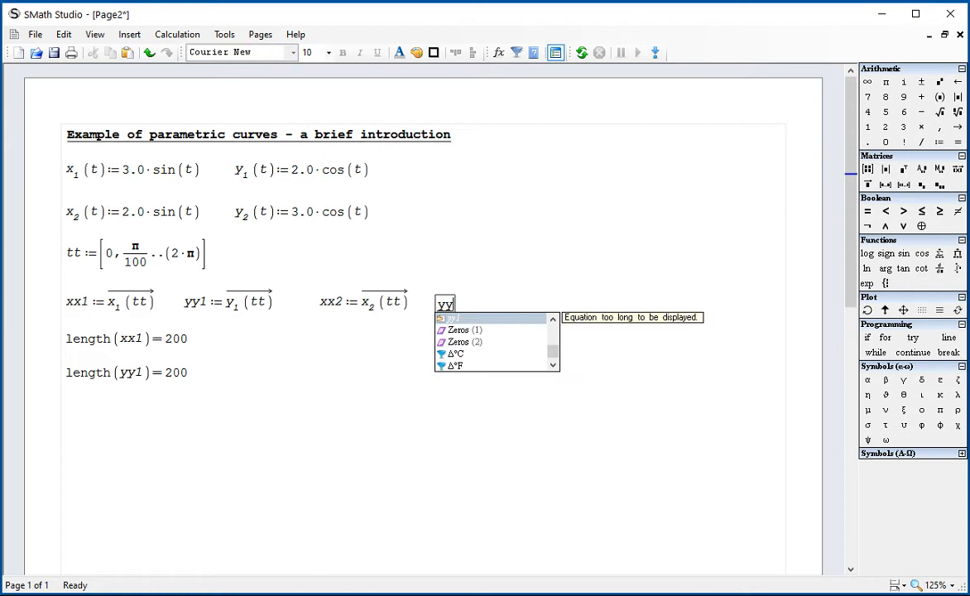
text(2:=y.2(tt))
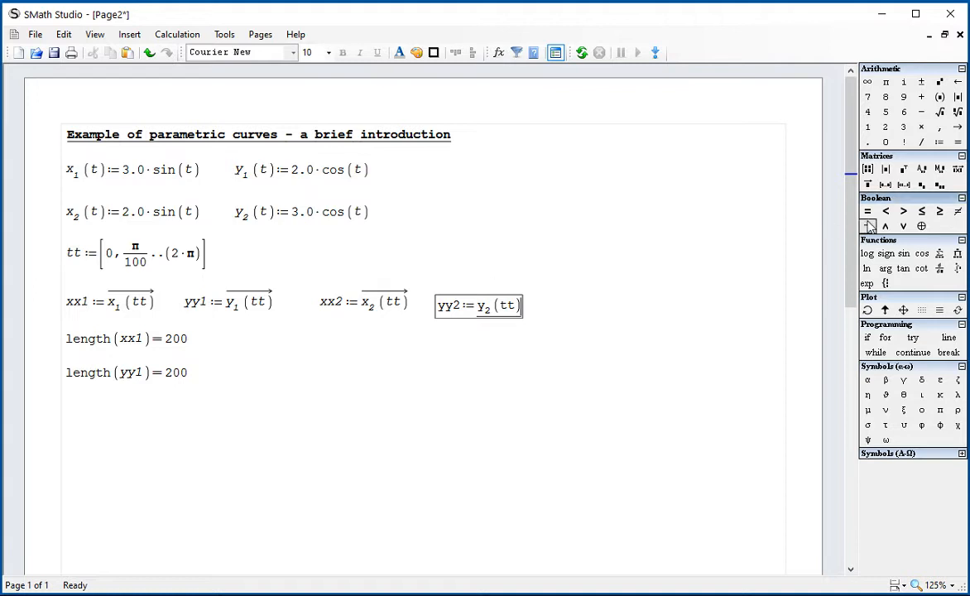
click(869, 184)
drag(487, 338, 488, 303)
Copy the length(xx1) and length(yy1) evaluations and paste them below the xx2 definition
drag(200, 398, 123, 348)
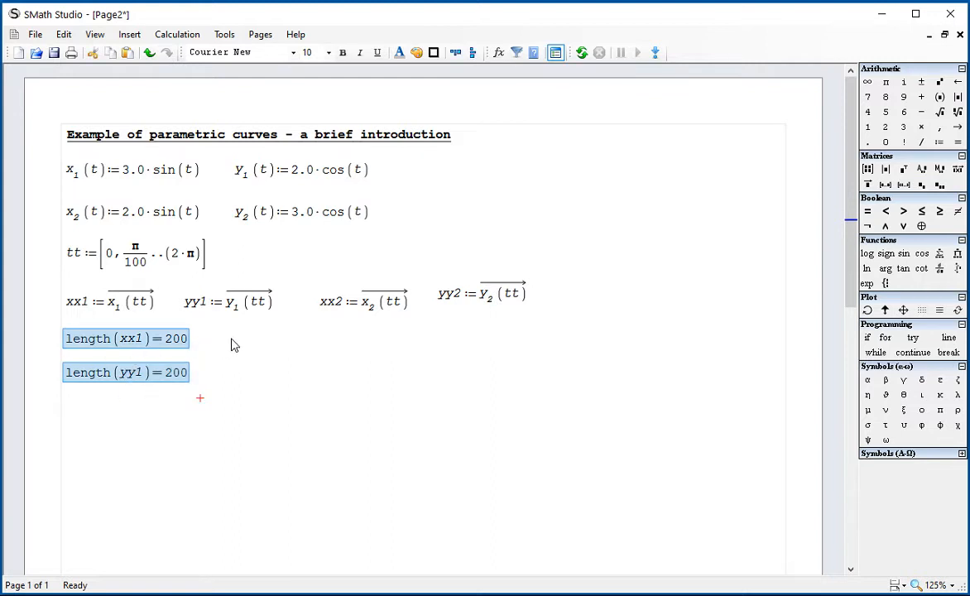
key(ctrl+c)
click(323, 331)
key(ctrl+v)
click(429, 449)
Change the arguments of the two copied length evaluations to xx2 and yy2
click(398, 336)
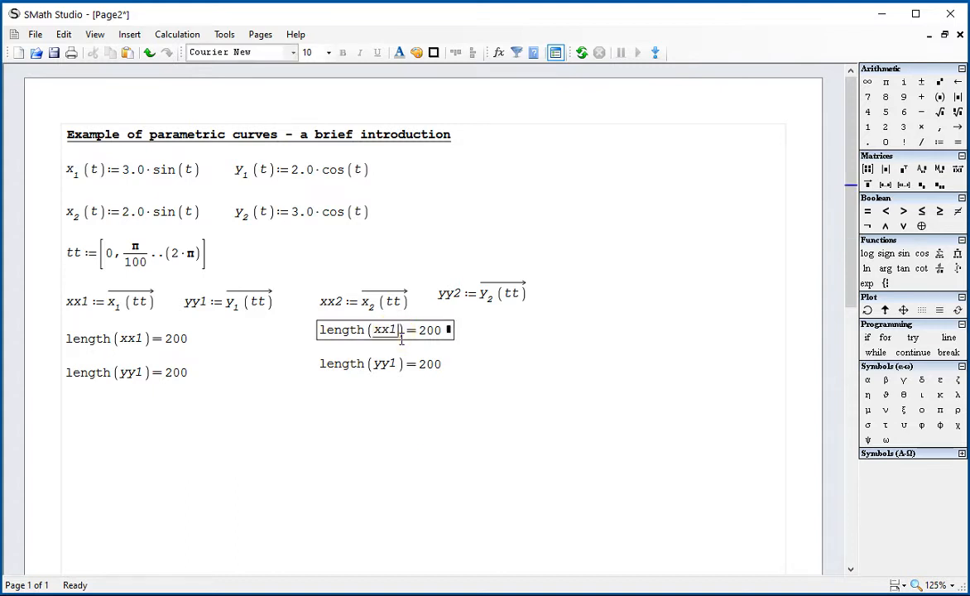
key(BackSpace)
text(2)
click(588, 440)
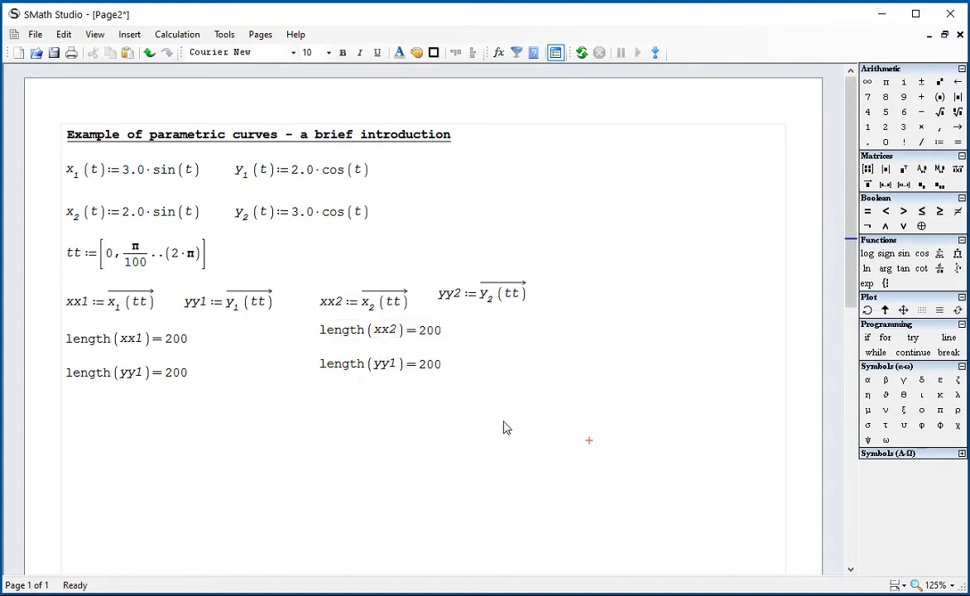
click(399, 367)
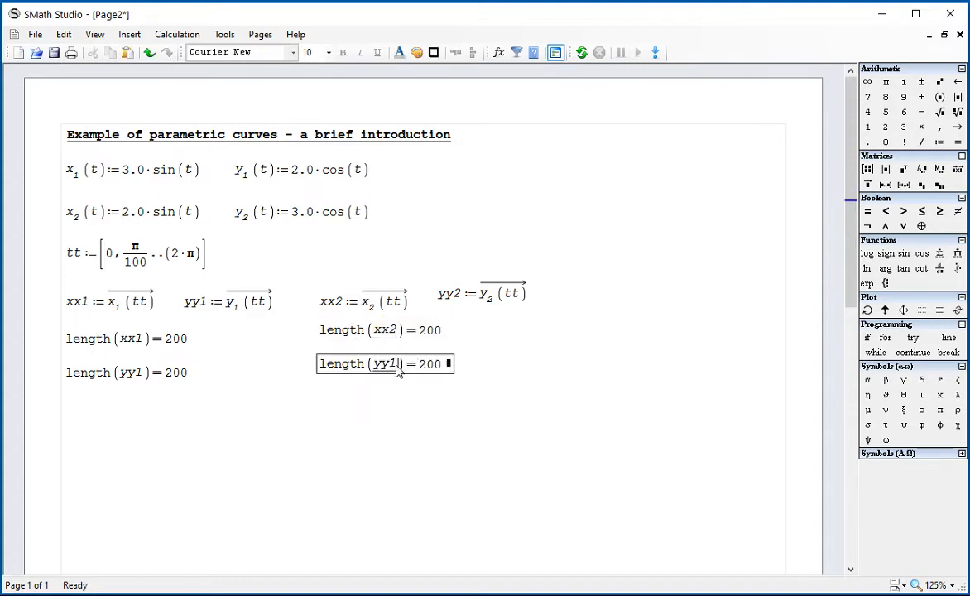
key(BackSpace)
text(2)
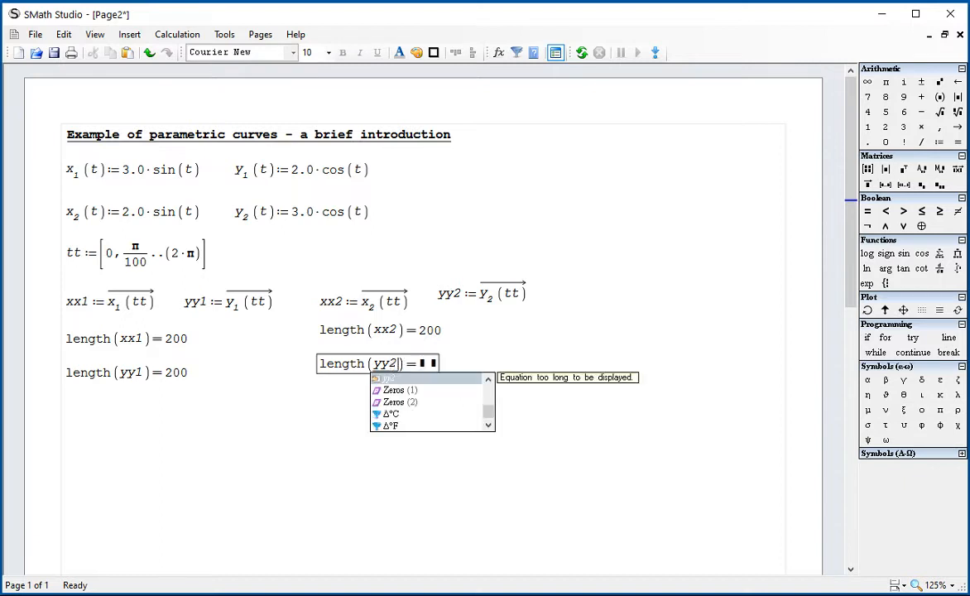
click(758, 499)
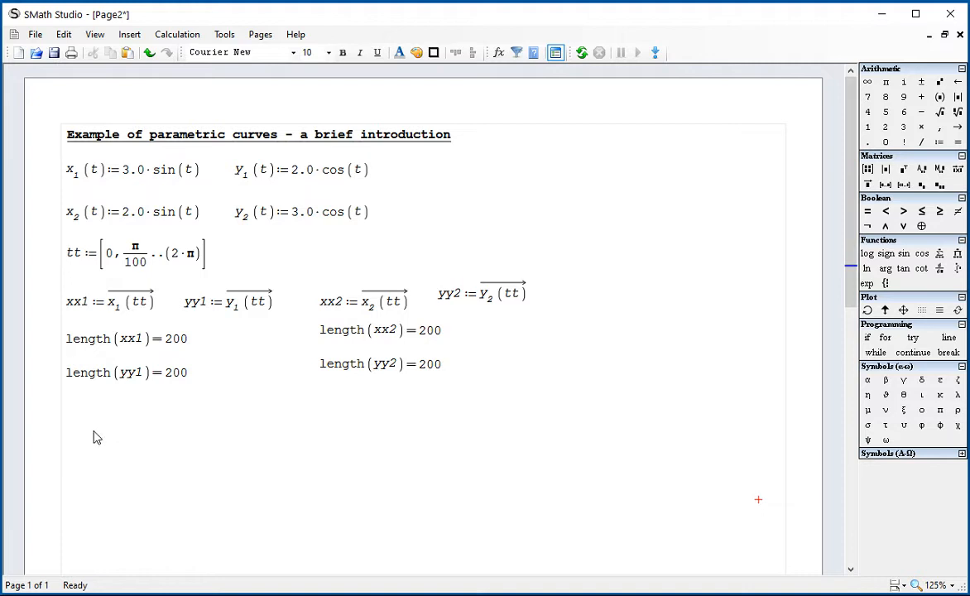
Define the matrix Mx1 below length(yy1) as augment(xx1, yy1)
click(71, 408)
text(Mx1:au)
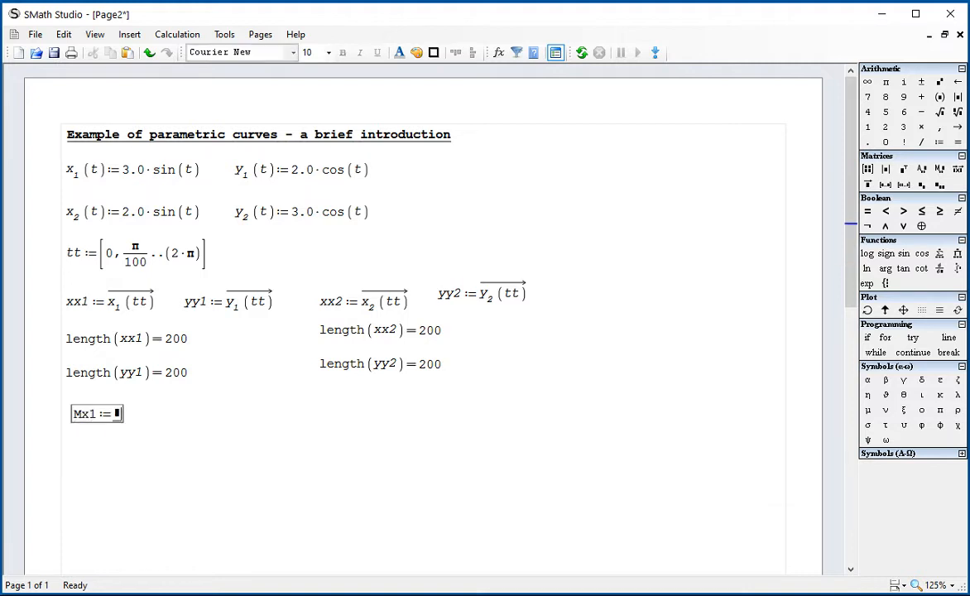
text(gment(x)
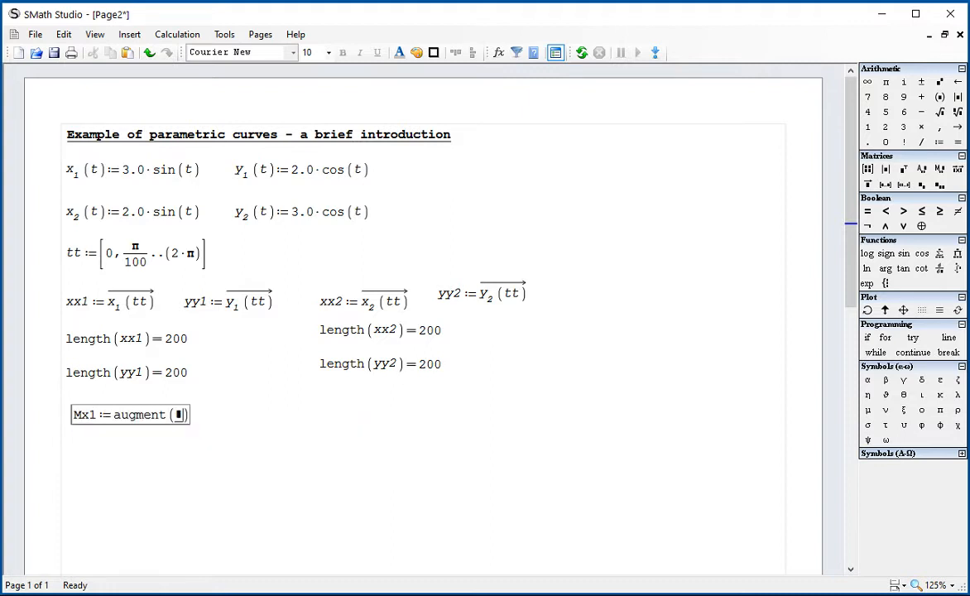
text(x1,yy1)
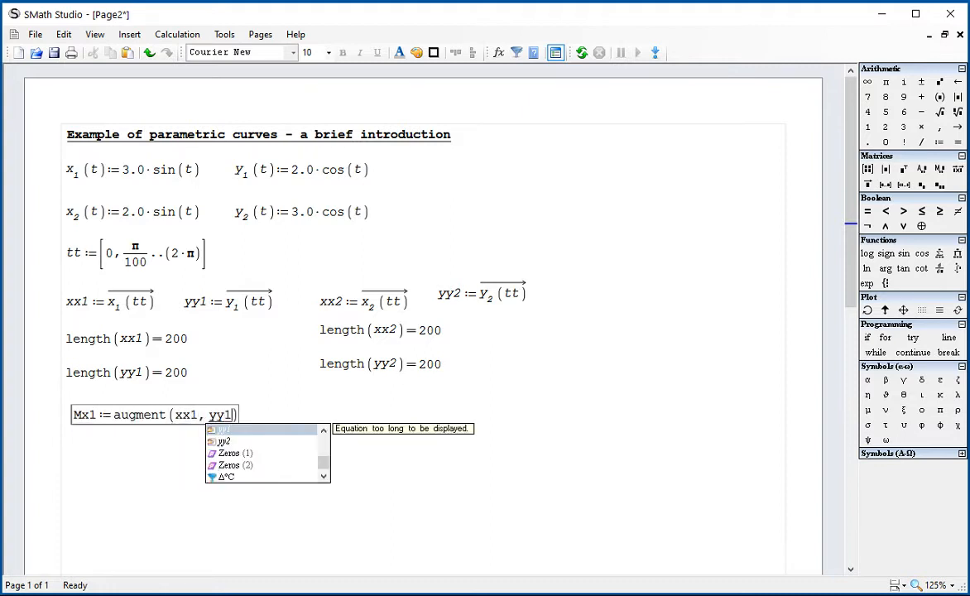
click(394, 525)
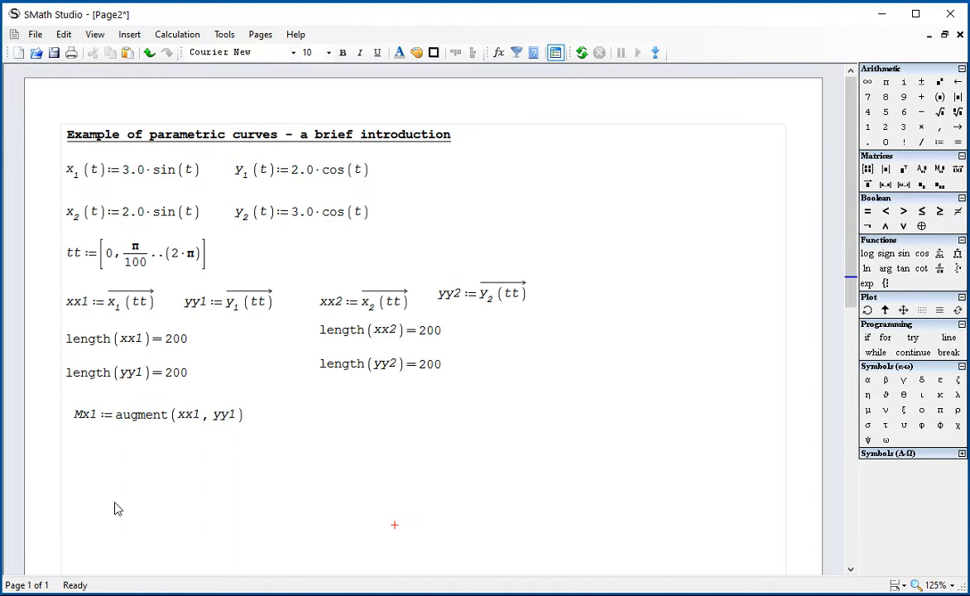
click(73, 448)
text(size(Mx)
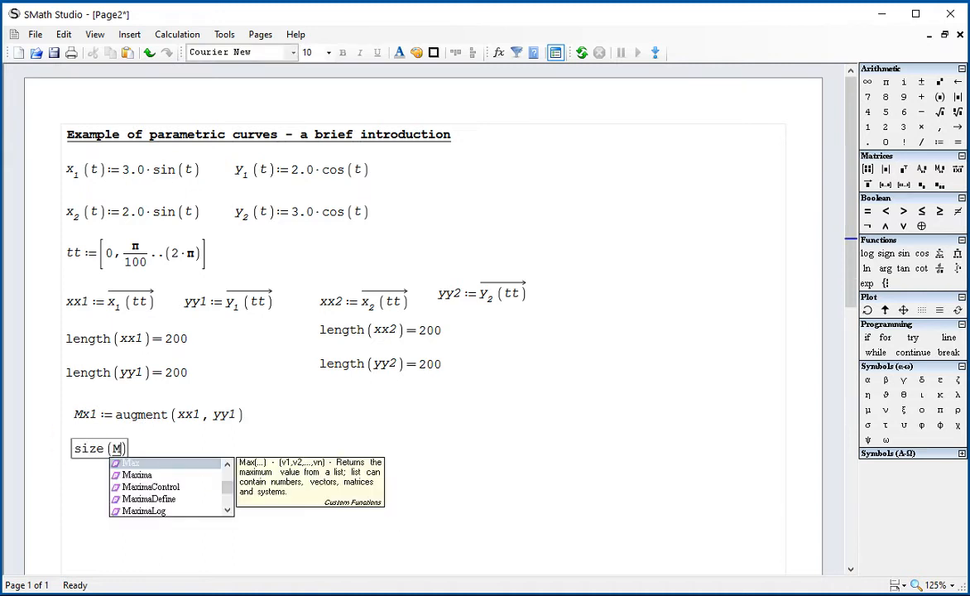
text(1):)
key(BackSpace)
key(BackSpace)
key(BackSpace)
key(BackSpace)
key(BackSpace)
key(BackSpace)
key(BackSpace)
key(BackSpace)
key(BackSpace)
key(BackSpace)
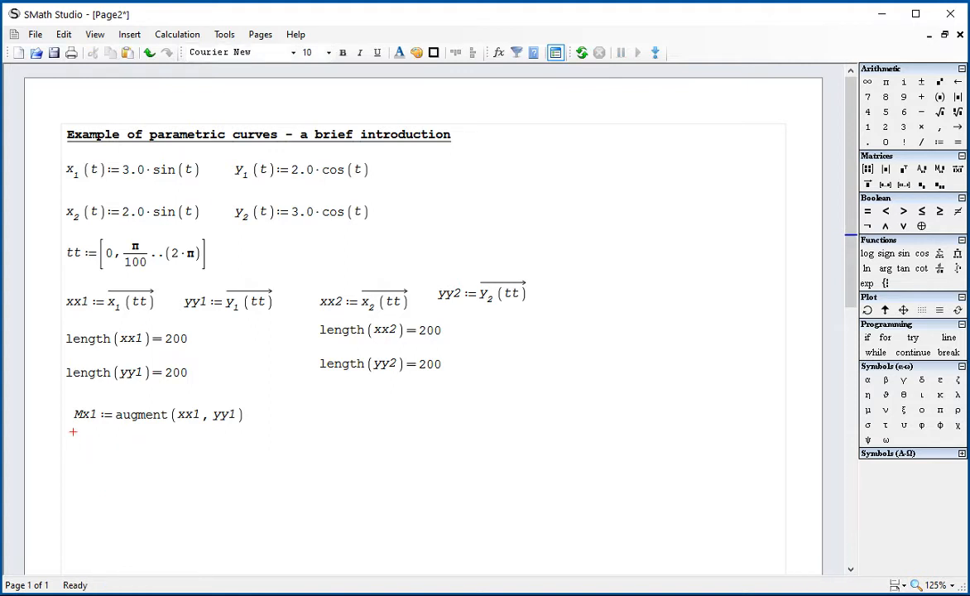
Evaluate rows(Mx1) and cols(Mx1) on separate lines below the Mx1 definition
click(74, 448)
click(73, 445)
text(rows(Mx1))
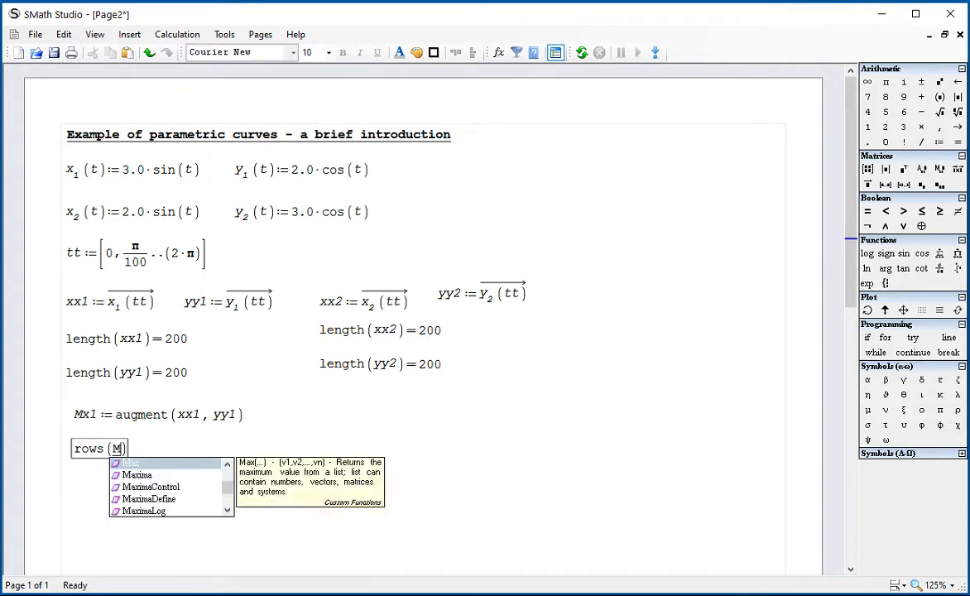
text(= 200)
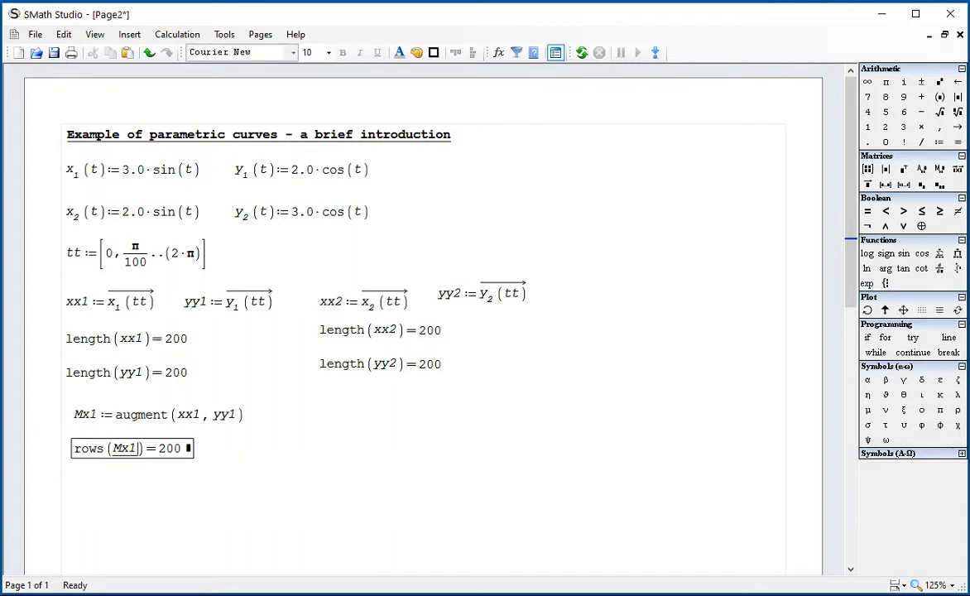
click(74, 468)
text(cols(Mx1)=)
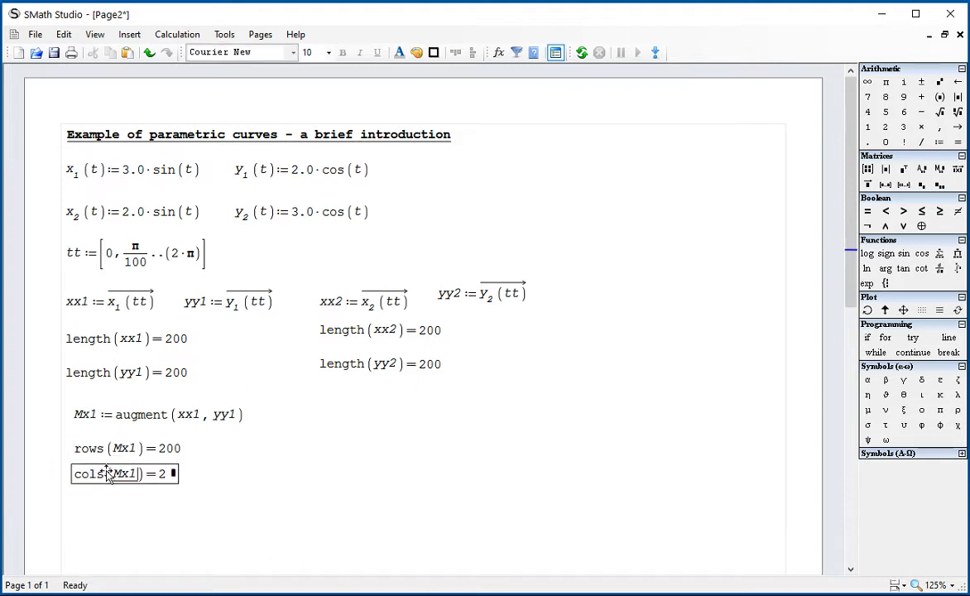
click(261, 469)
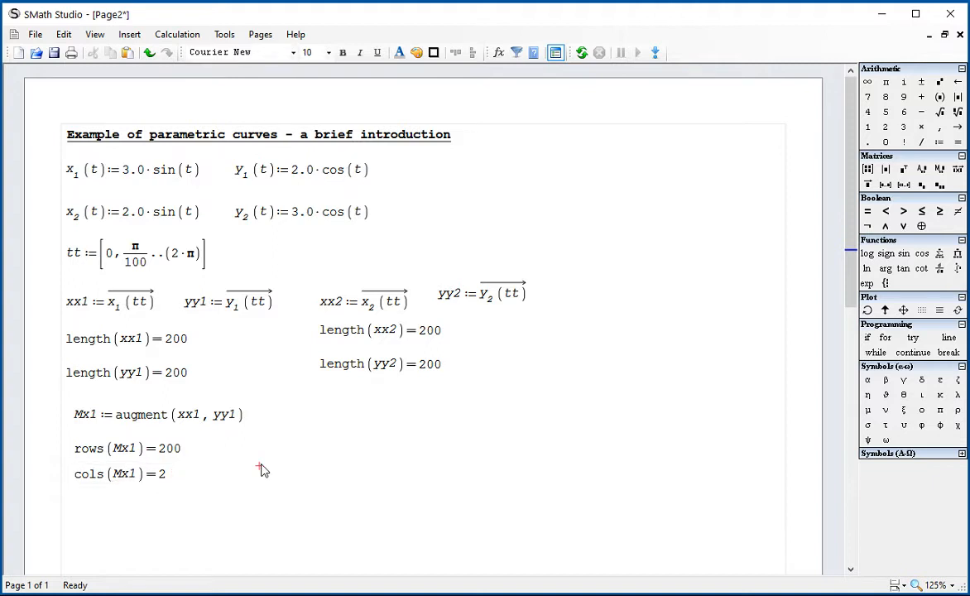
Copy the Mx1 augment definition and paste it below length(yy2), level with the original
drag(259, 423, 223, 429)
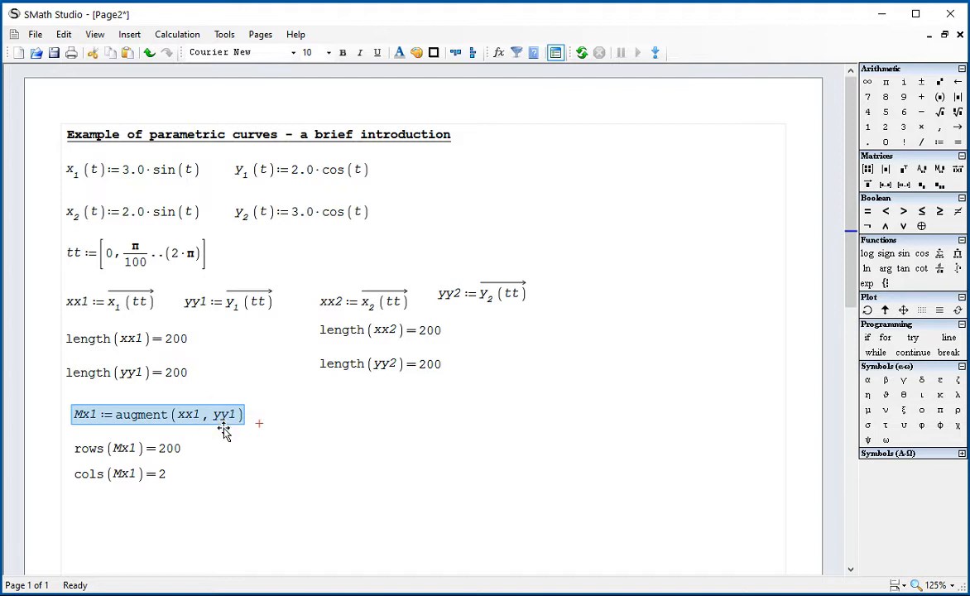
click(317, 402)
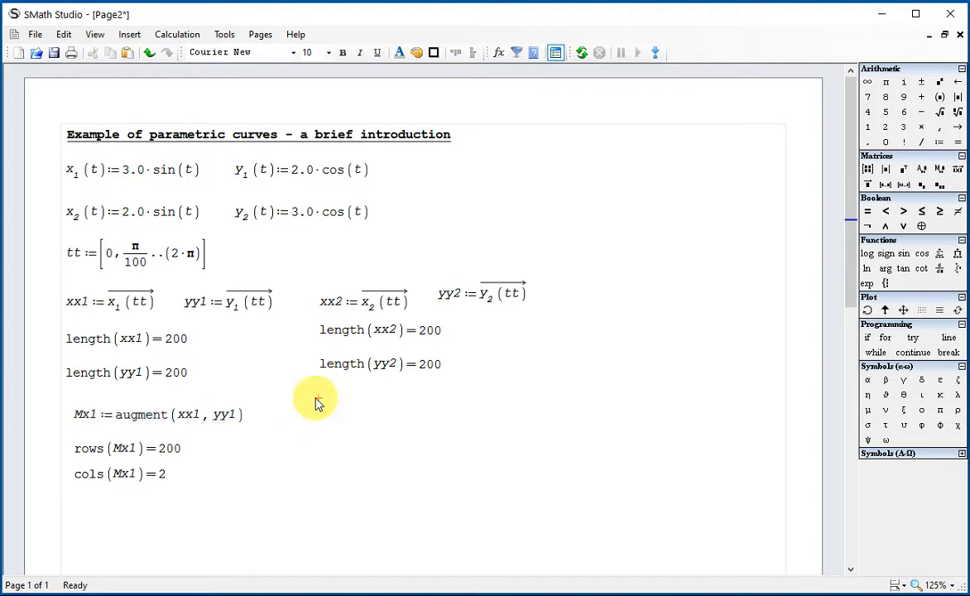
key(ctrl+v)
click(445, 492)
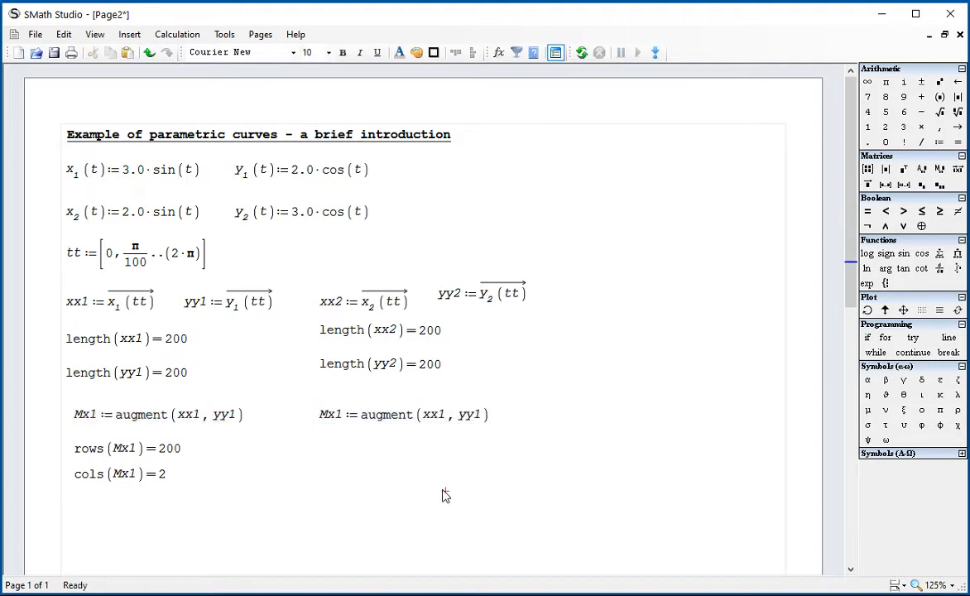
Rename the copied matrix definition as Mx2 and change its first augment argument to xx2
click(342, 421)
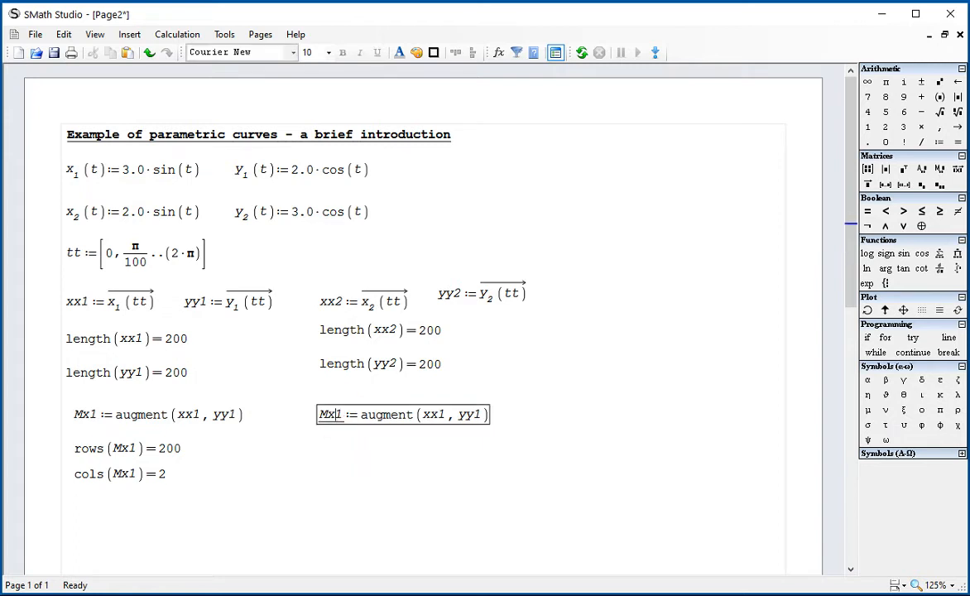
key(Delete)
text(2)
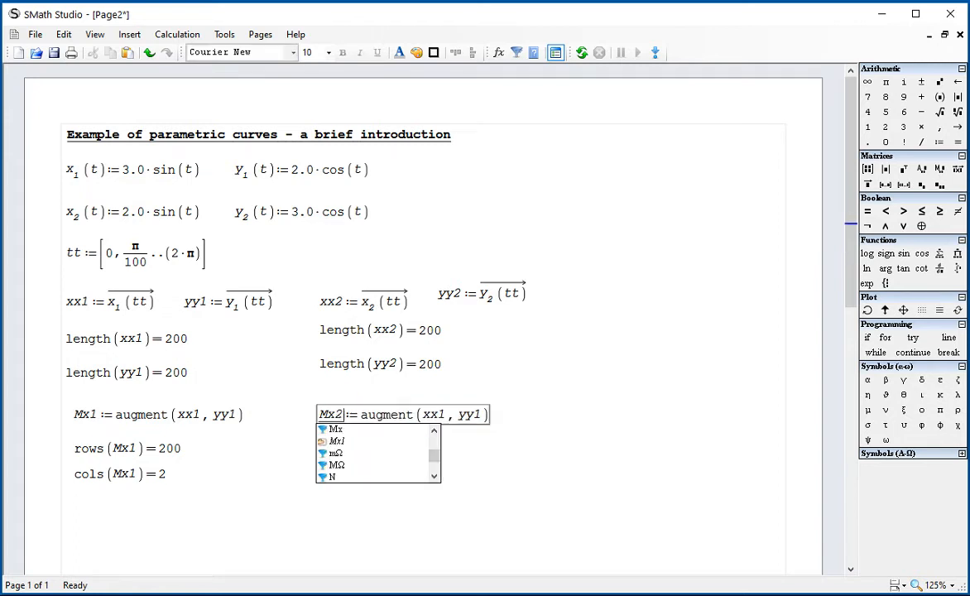
click(448, 425)
key(Delete)
text(2)
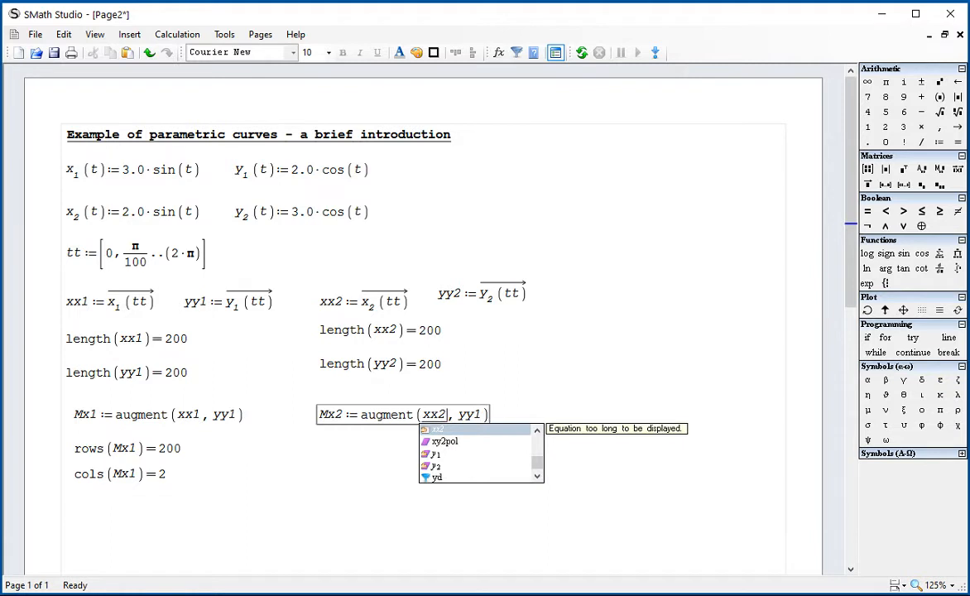
Change the second augment argument in the Mx2 definition to yy2
click(475, 418)
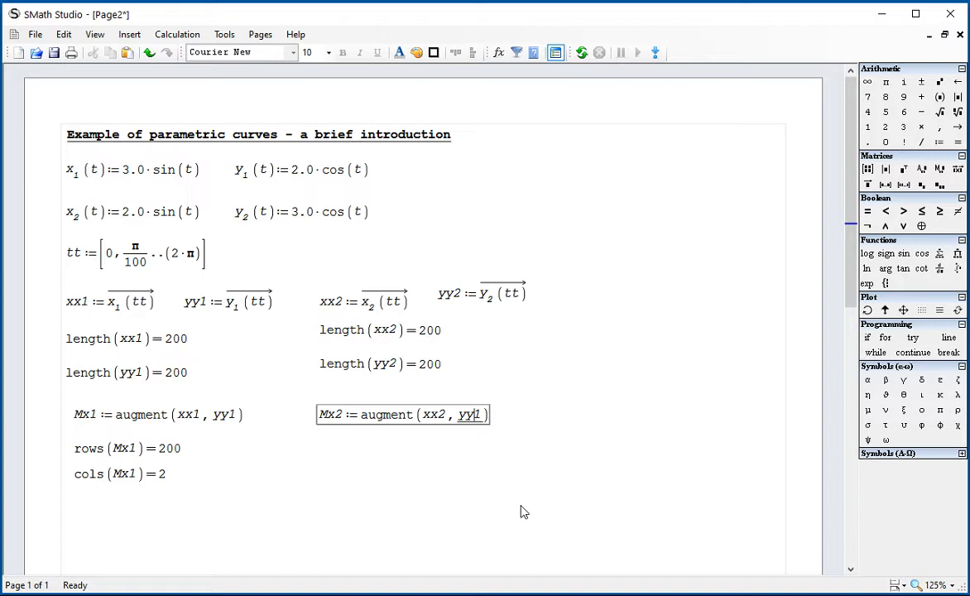
key(Right)
key(BackSpace)
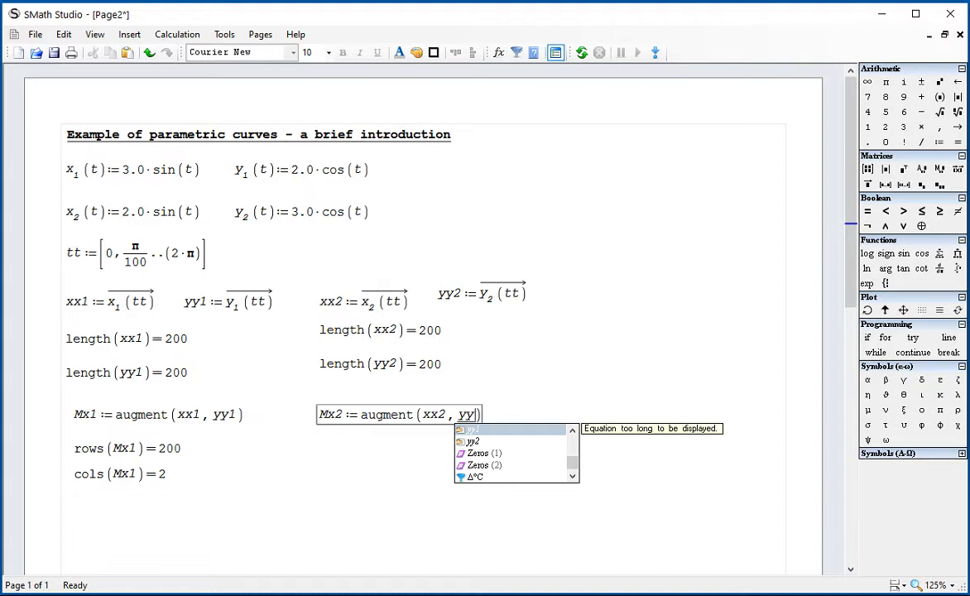
text(2)
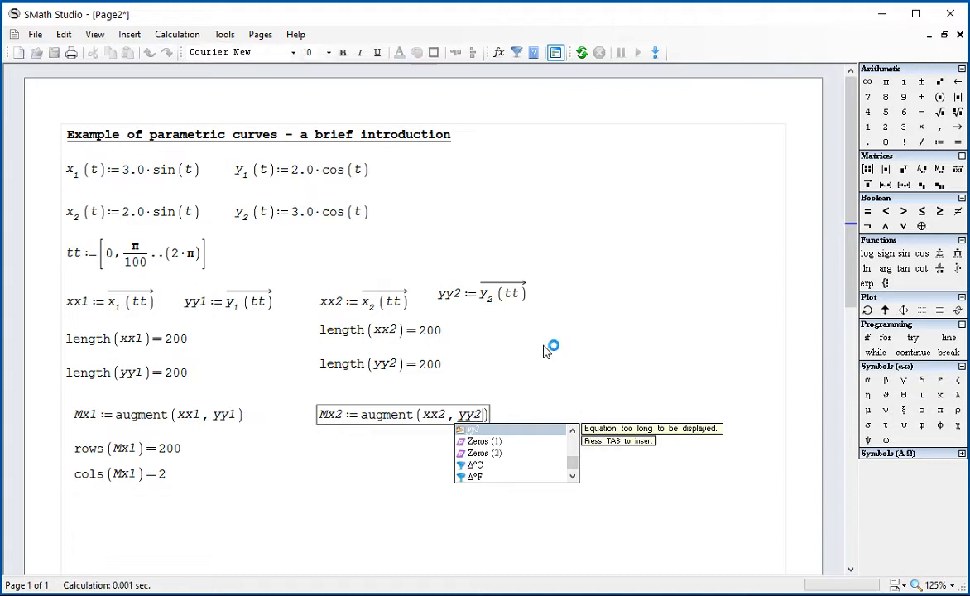
click(544, 339)
Copy the rows(Mx1) and cols(Mx1) evaluations and paste them below the Mx2 definition
click(181, 484)
drag(181, 482, 144, 456)
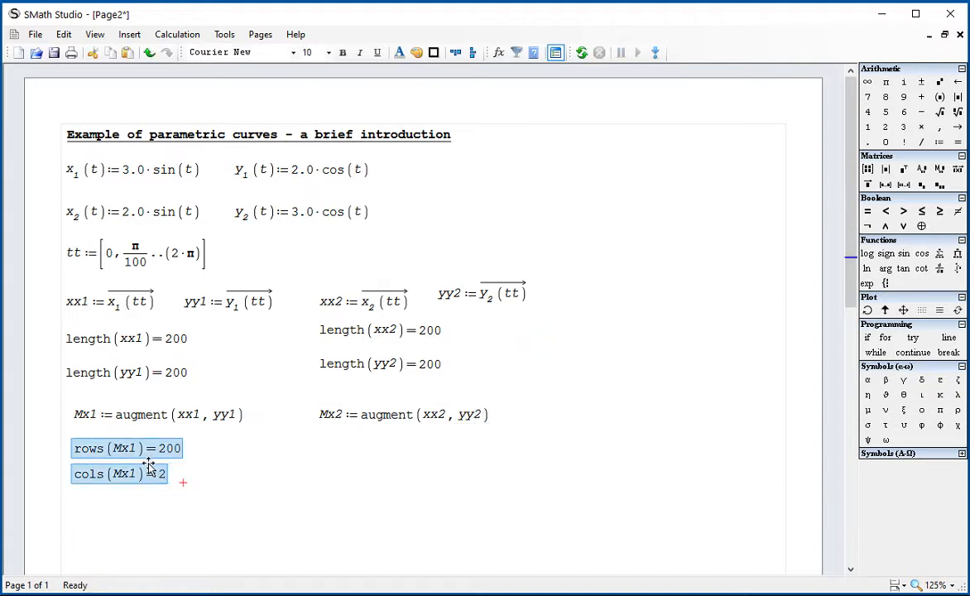
key(ctrl+c)
click(321, 438)
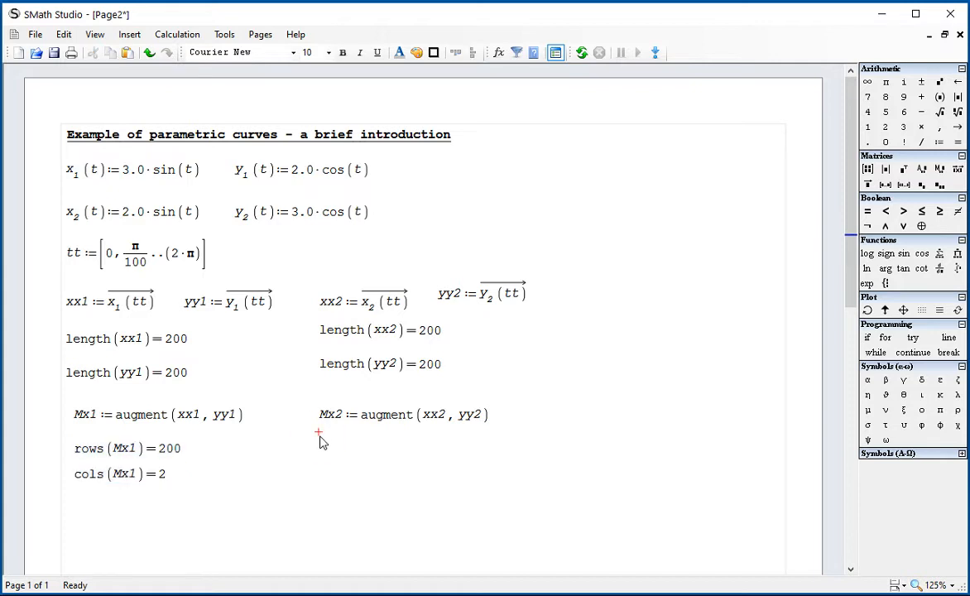
key(ctrl+v)
Change the argument of the pasted rows and cols evaluations to Mx2
click(377, 439)
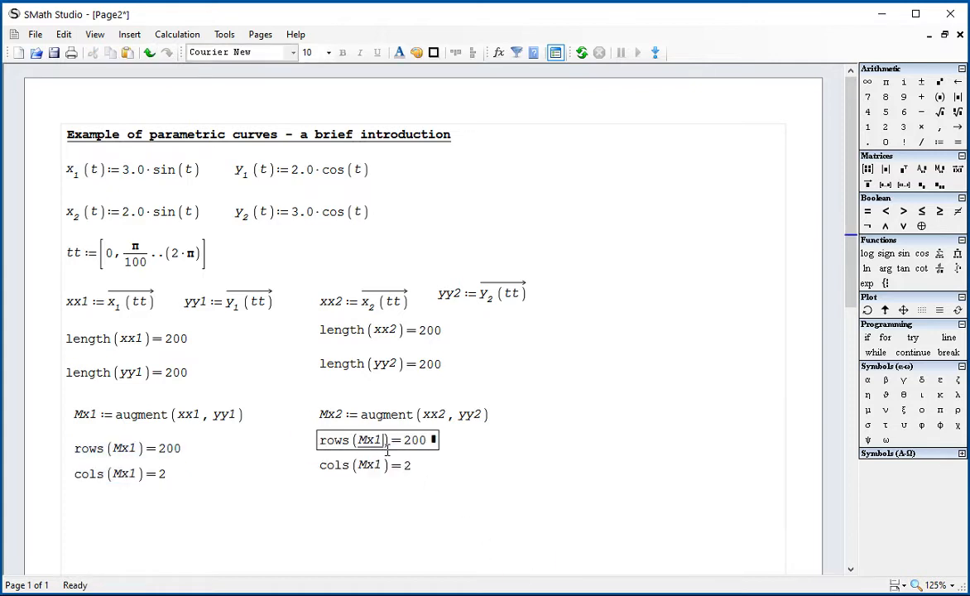
key(BackSpace)
text(2)
click(564, 509)
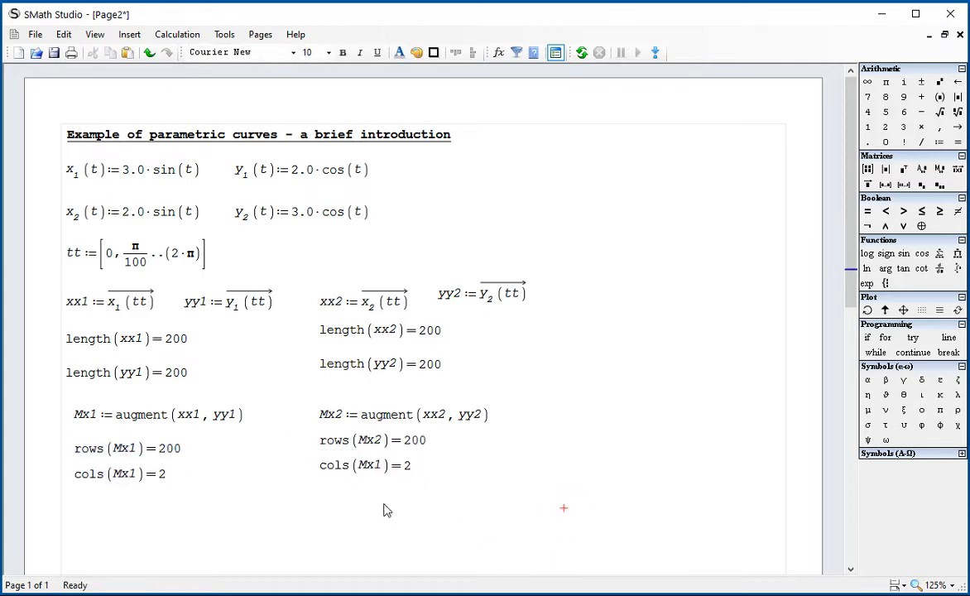
click(379, 466)
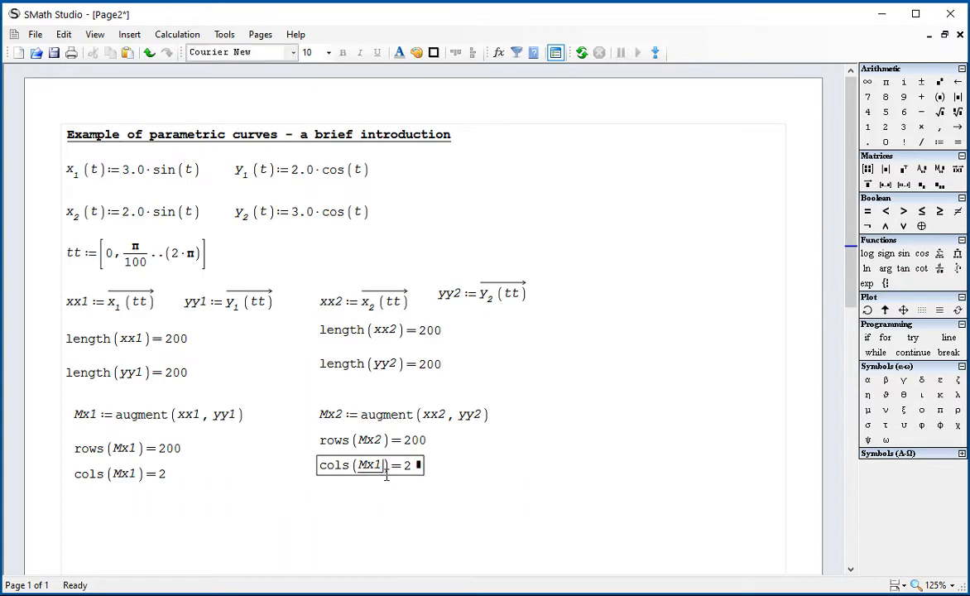
key(BackSpace)
text(2)
click(573, 534)
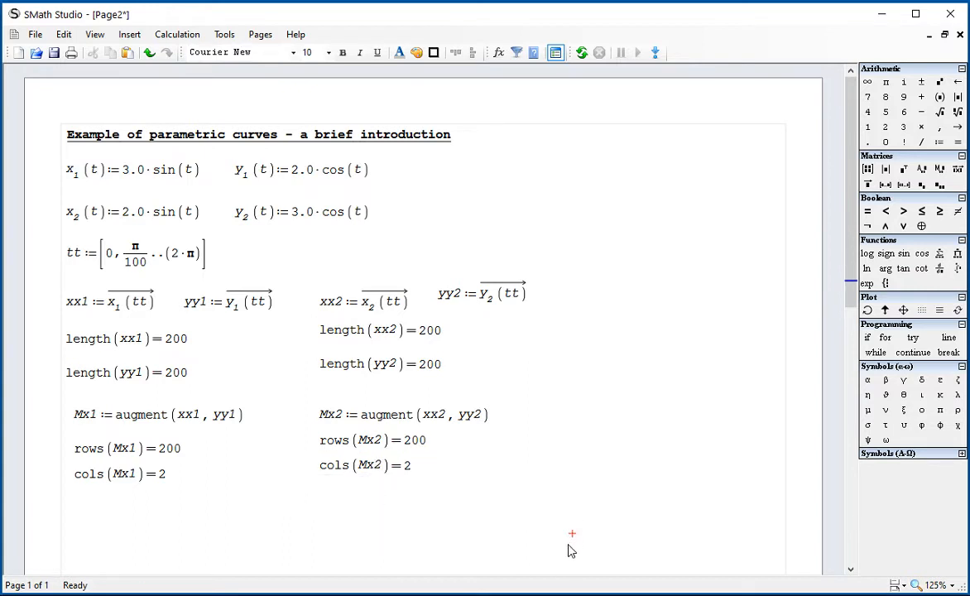
Delete the four length evaluations and remove the empty space above the Mx1 and Mx2 definitions
scroll(572, 530, down, 3)
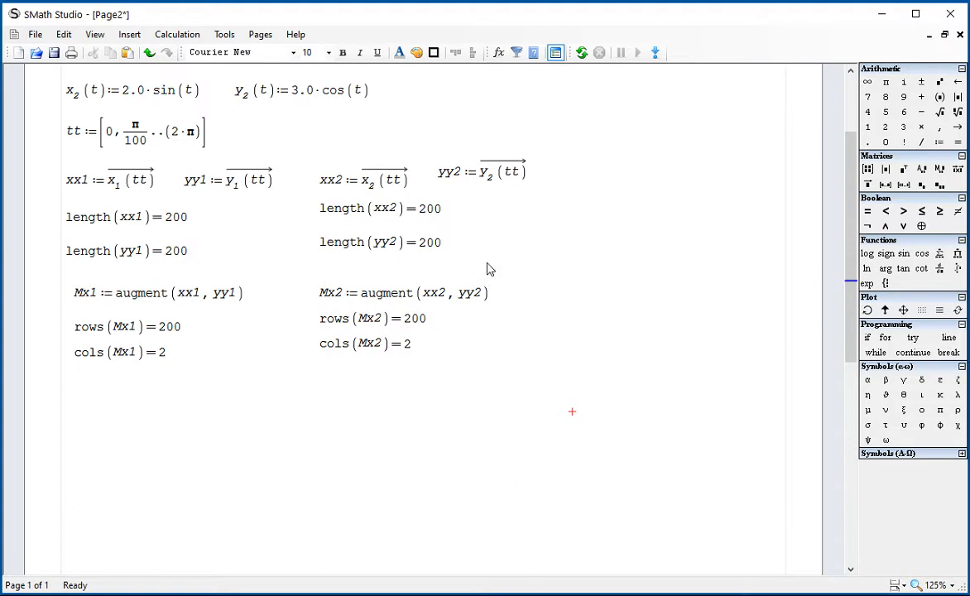
drag(485, 244, 165, 273)
key(Delete)
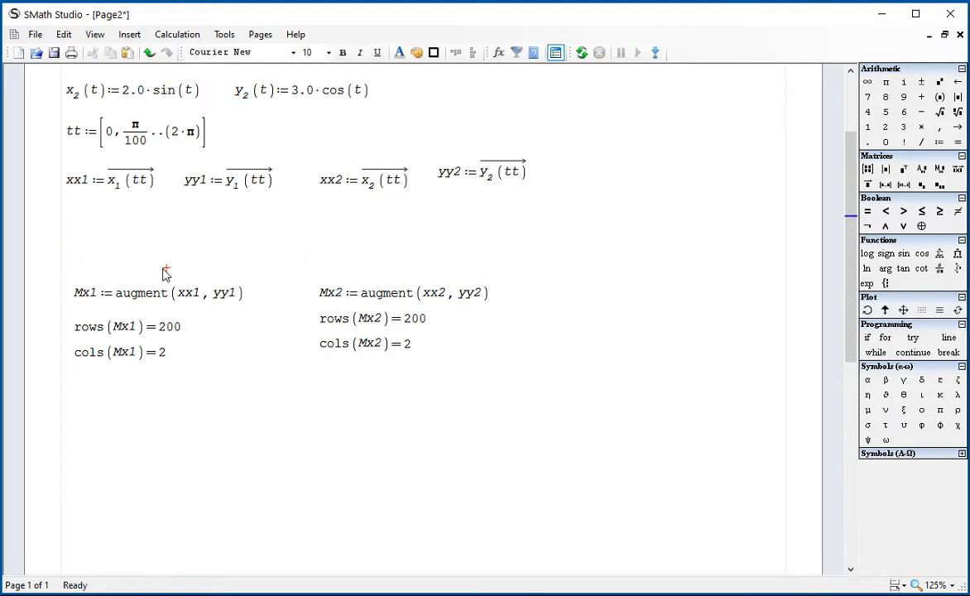
key(BackSpace)
key(BackSpace)
key(BackSpace)
key(BackSpace)
key(BackSpace)
key(BackSpace)
key(BackSpace)
key(BackSpace)
Delete the rows and cols evaluations below the Mx1 and Mx2 definitions
drag(437, 327, 64, 268)
key(Delete)
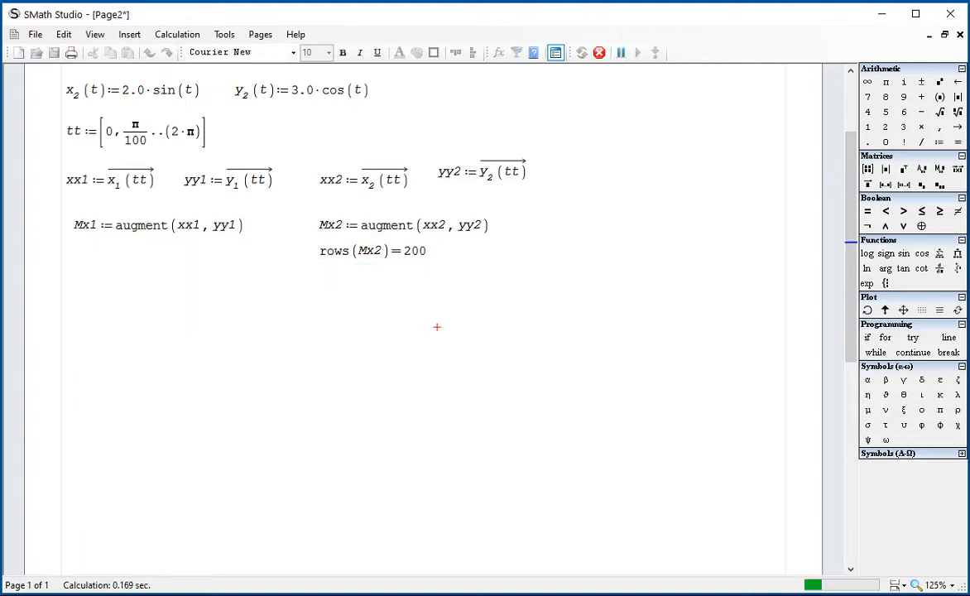
drag(368, 311, 373, 271)
key(Delete)
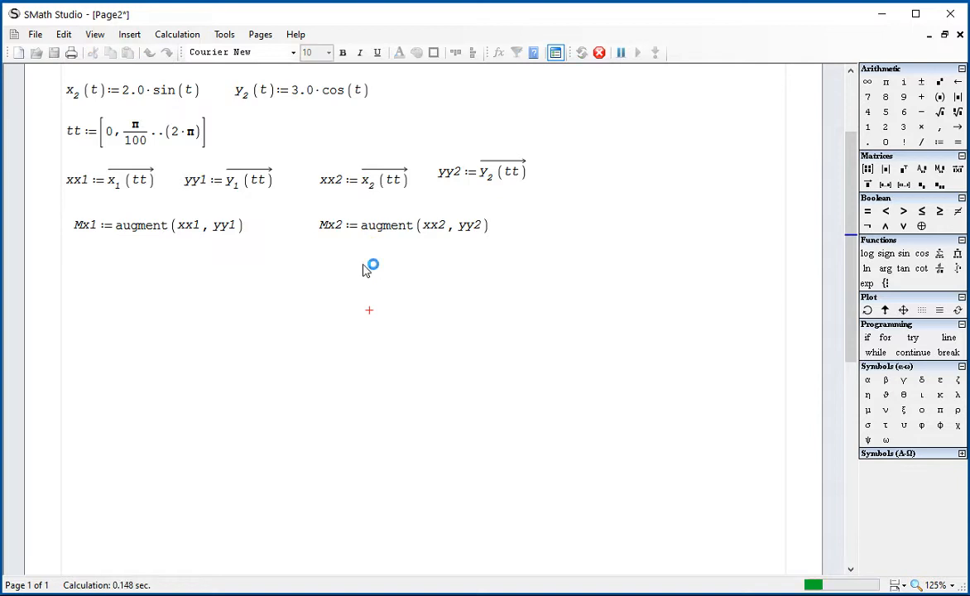
Insert an X-Y plot below the Mx1 definition and plot Mx1 in it
click(73, 259)
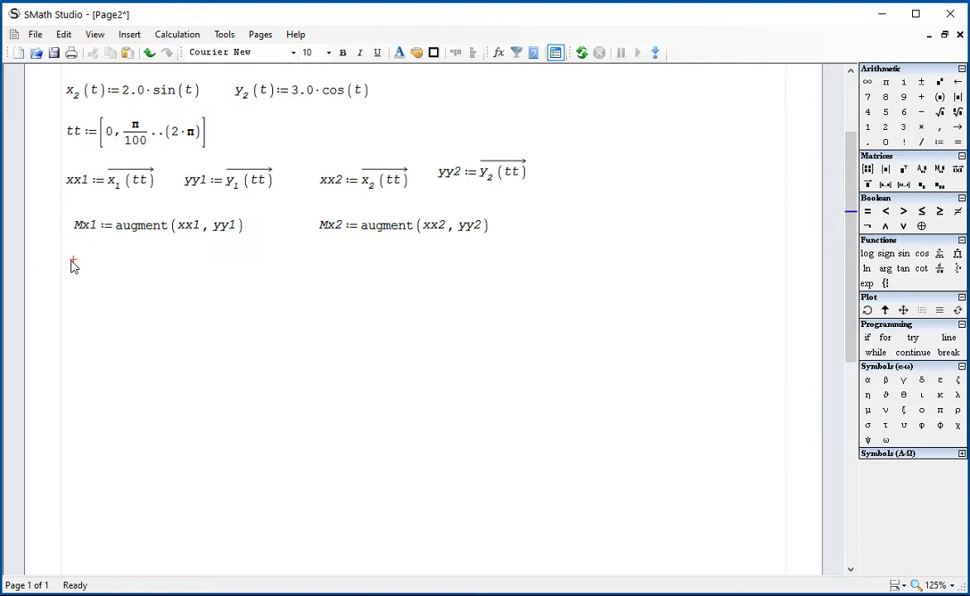
click(129, 34)
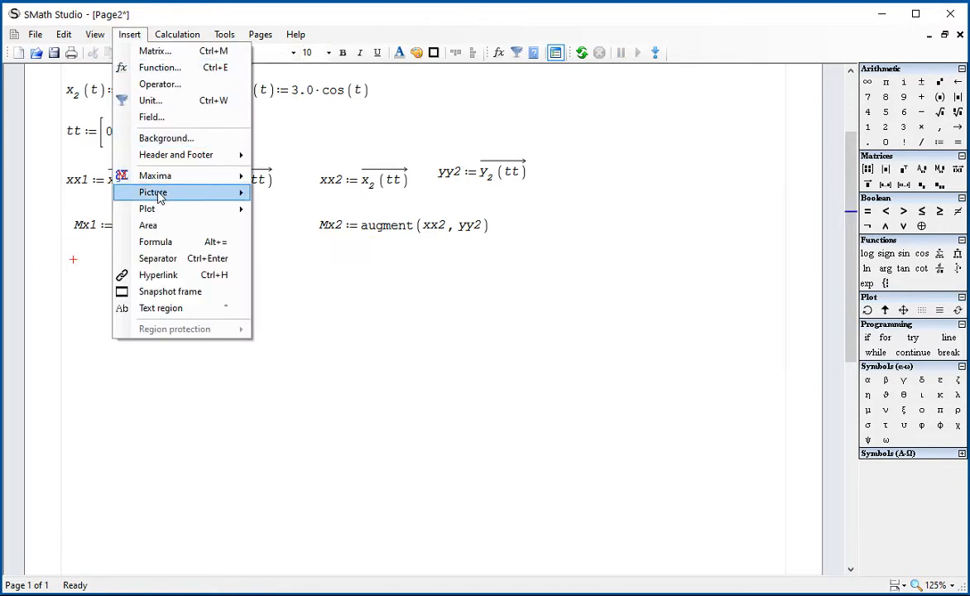
mouse_move(153, 210)
click(279, 225)
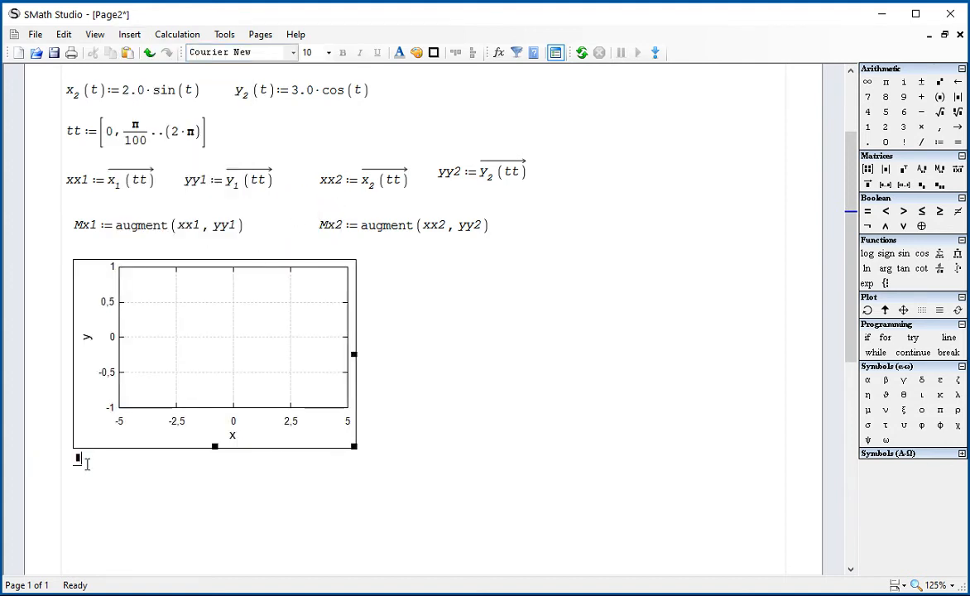
text(Mx1)
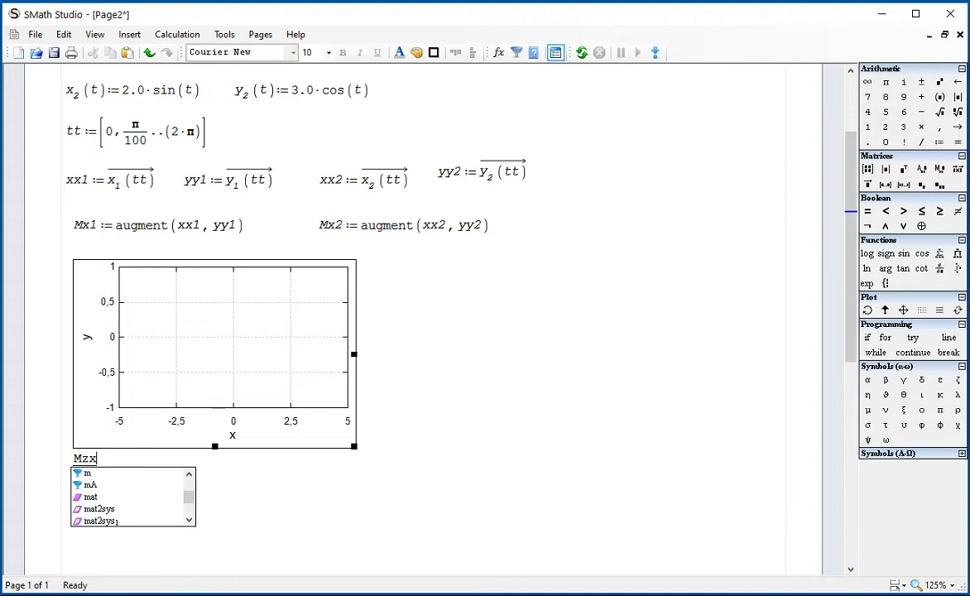
key(Return)
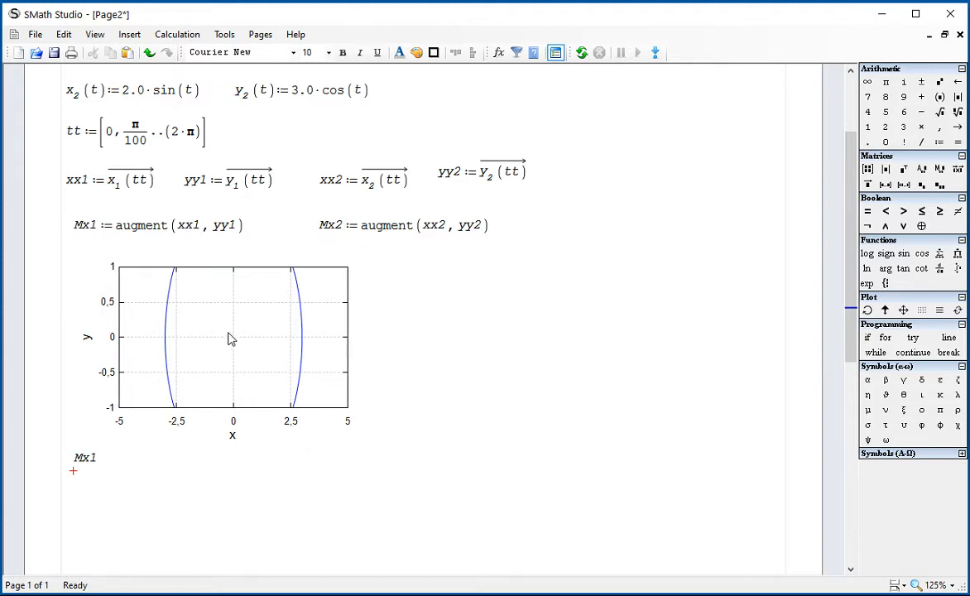
Format the plot's Y-axis with 1 decimal place, a maximum of 5 and a minimum of -5
double_click(212, 313)
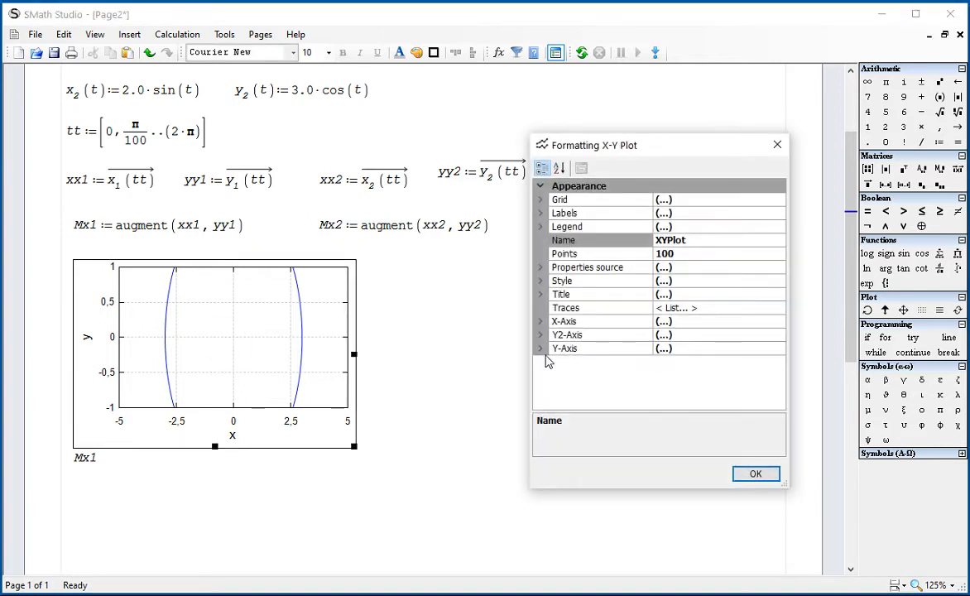
click(540, 348)
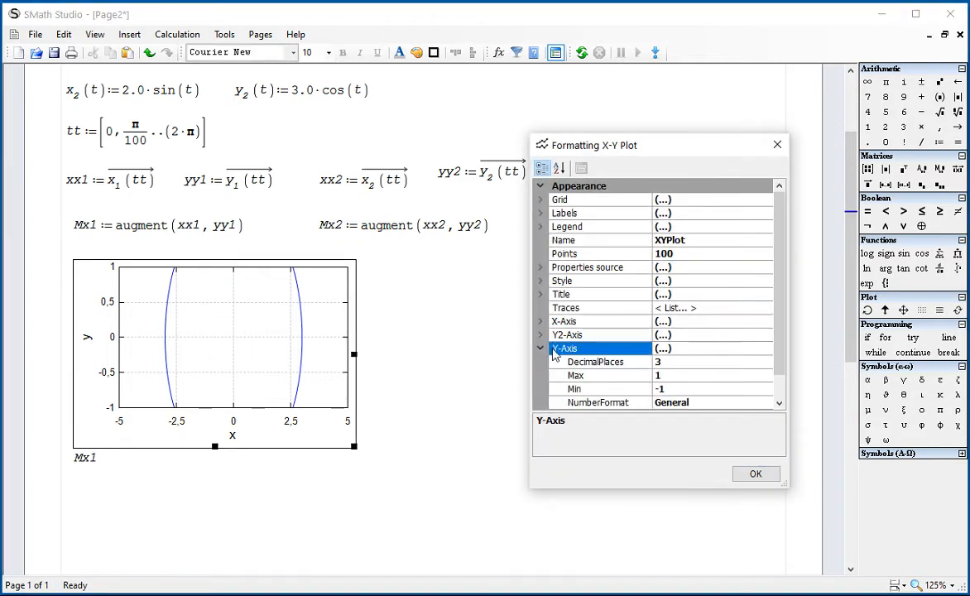
click(676, 366)
key(BackSpace)
text(1)
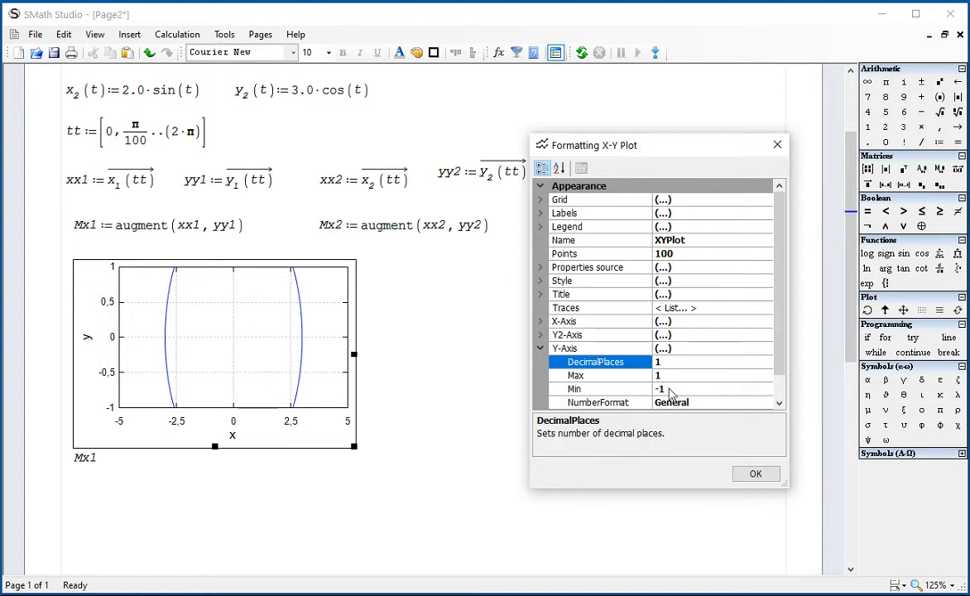
click(666, 377)
text(5)
click(676, 391)
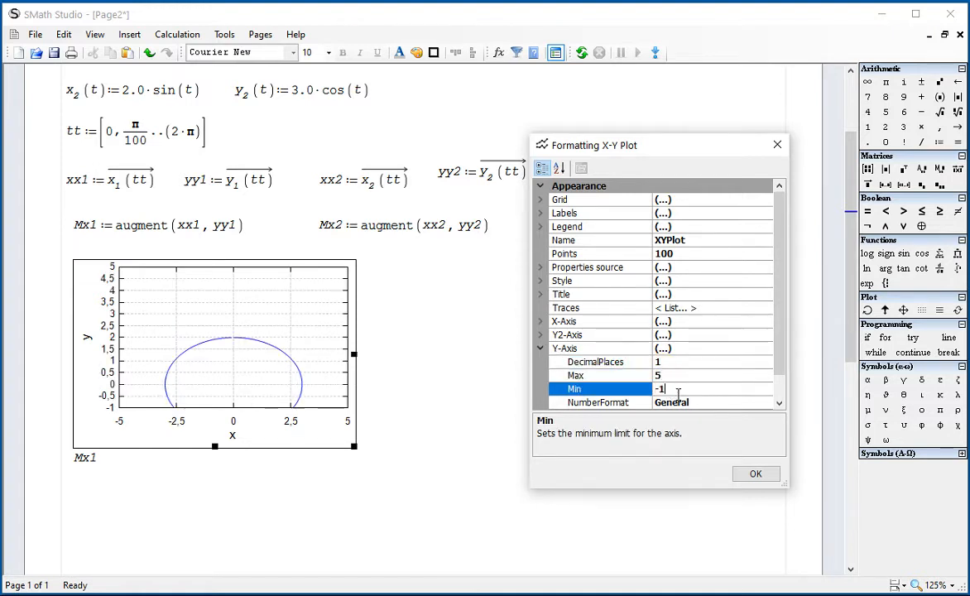
text(-5)
Set the Y-axis tick spacing to 2.5 and apply the plot formatting
scroll(692, 397, down, 1)
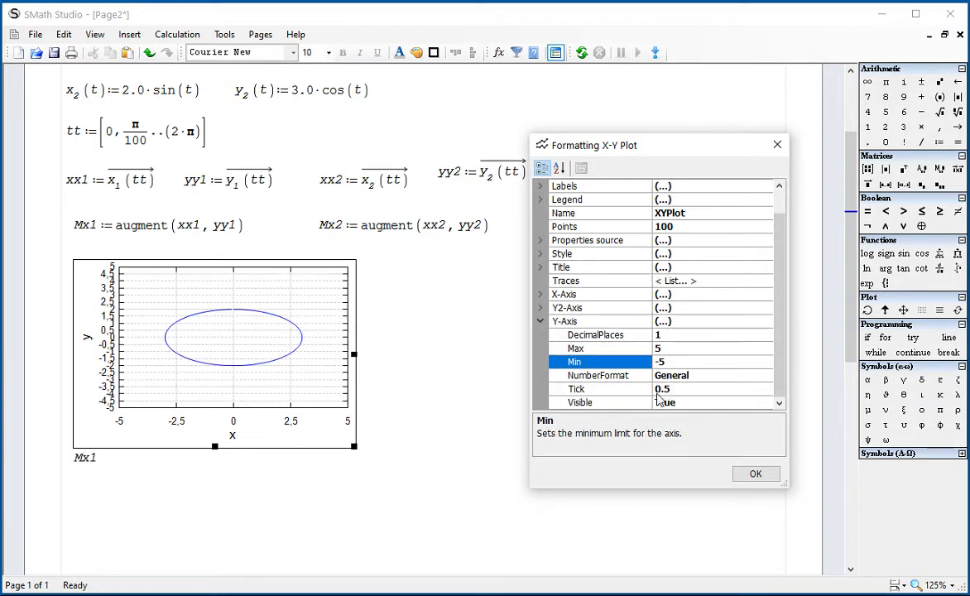
click(665, 390)
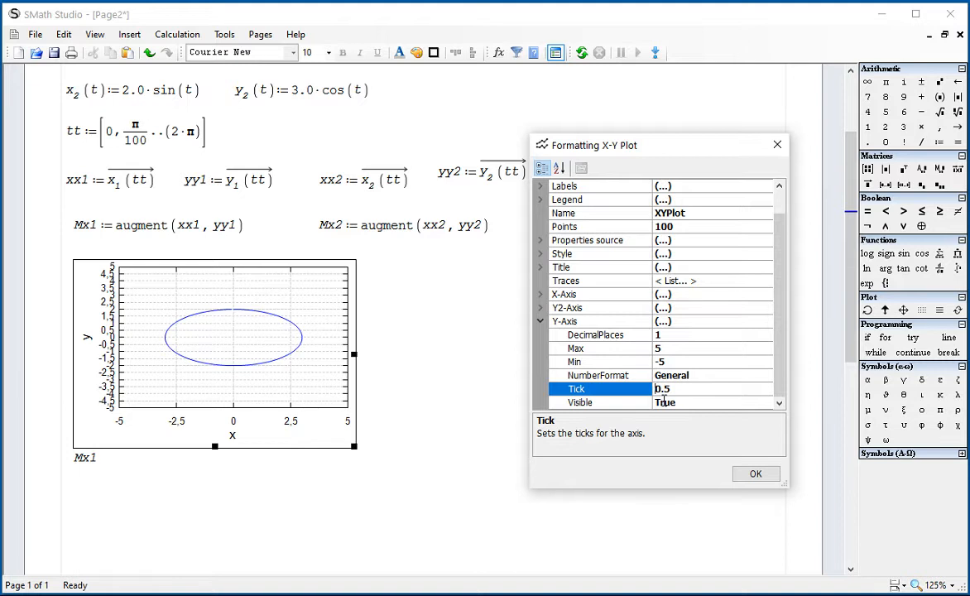
key(Delete)
text(2)
click(750, 473)
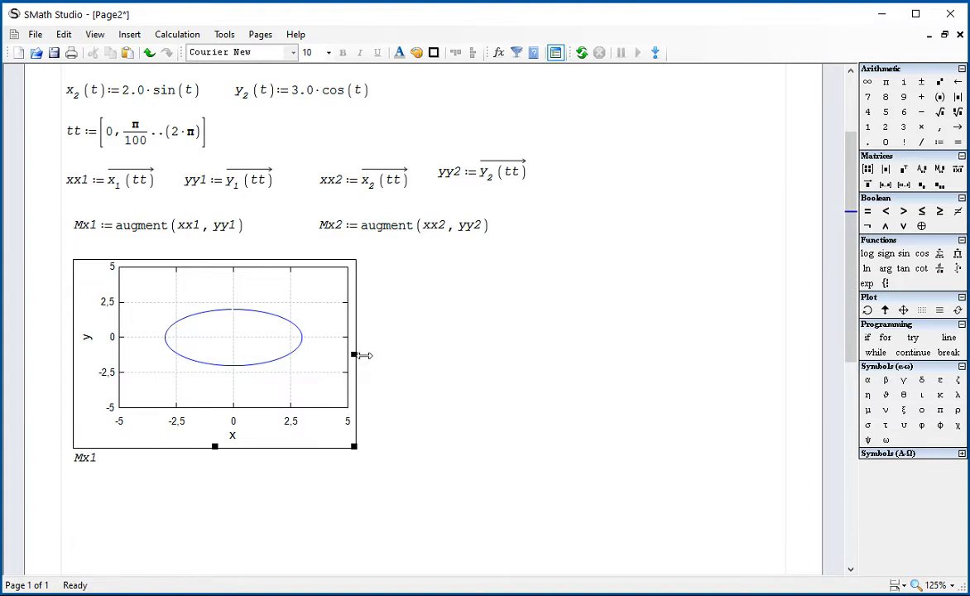
Narrow the Mx1 plot until its plotting area is about square and paste a copy of it below the Mx2 definition
drag(356, 355, 270, 348)
click(370, 389)
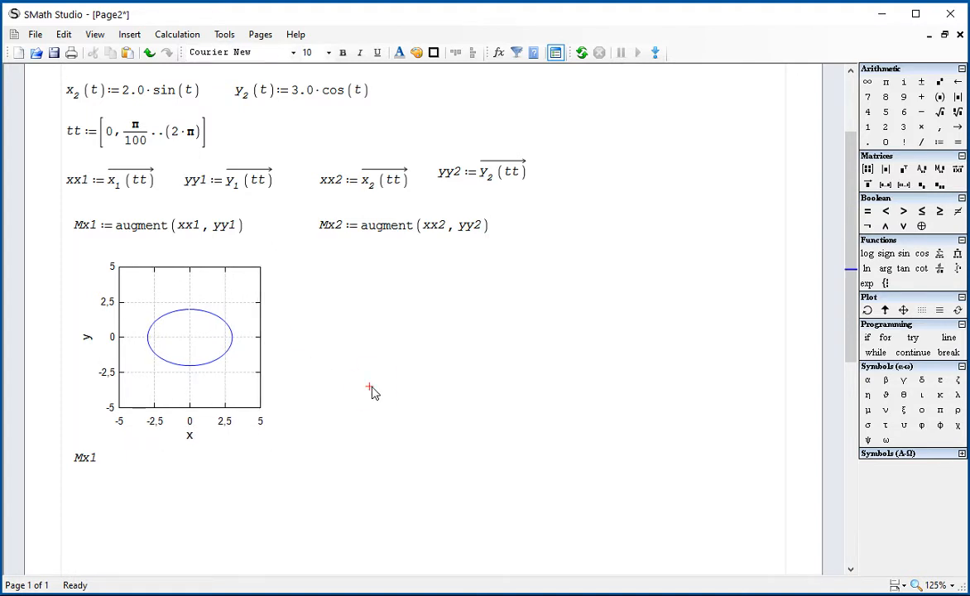
drag(371, 470, 186, 333)
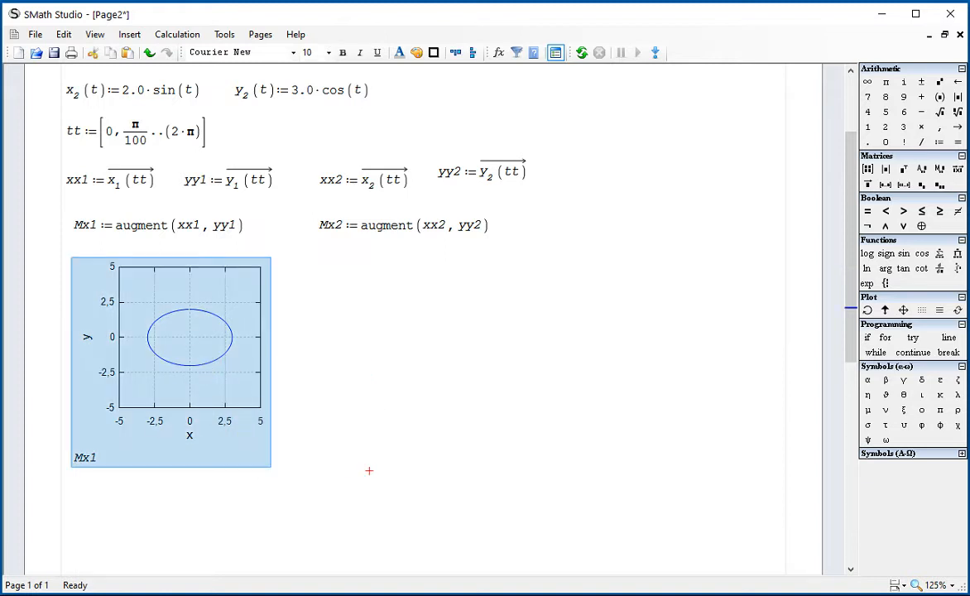
click(319, 258)
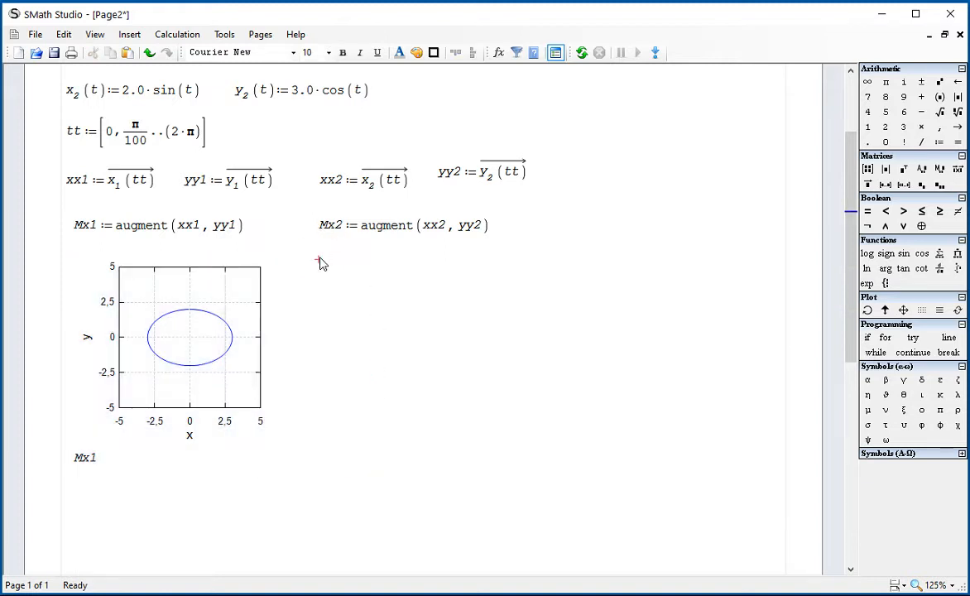
key(ctrl+v)
click(589, 446)
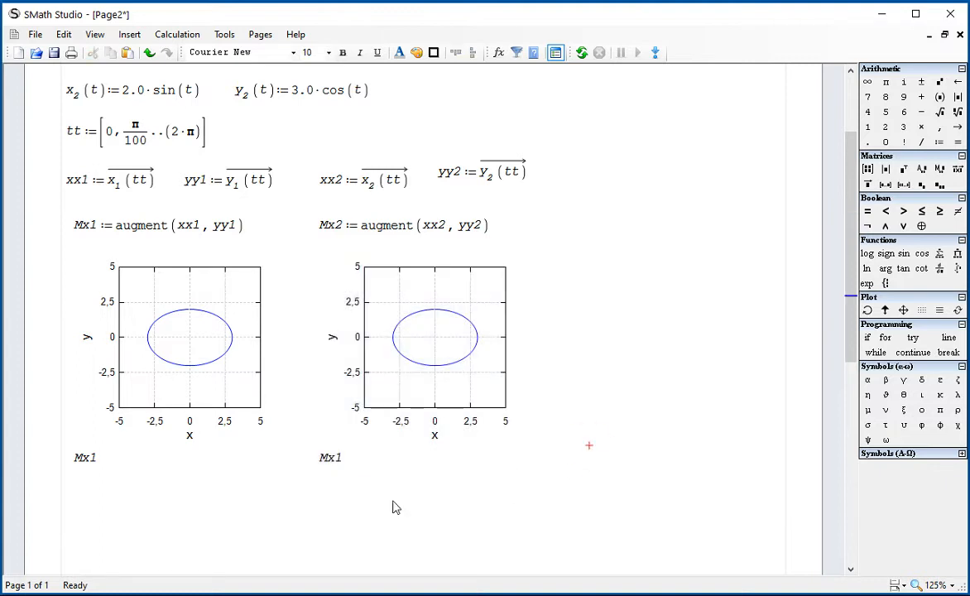
Change the plotted expression of the copied plot to Mx2
click(336, 460)
click(335, 461)
click(349, 467)
key(BackSpace)
text(2)
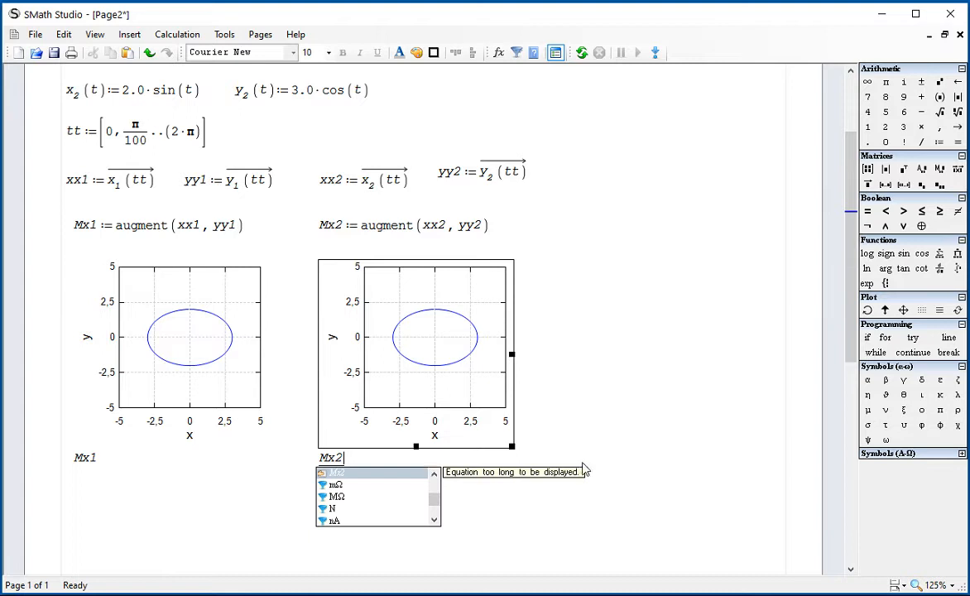
click(623, 440)
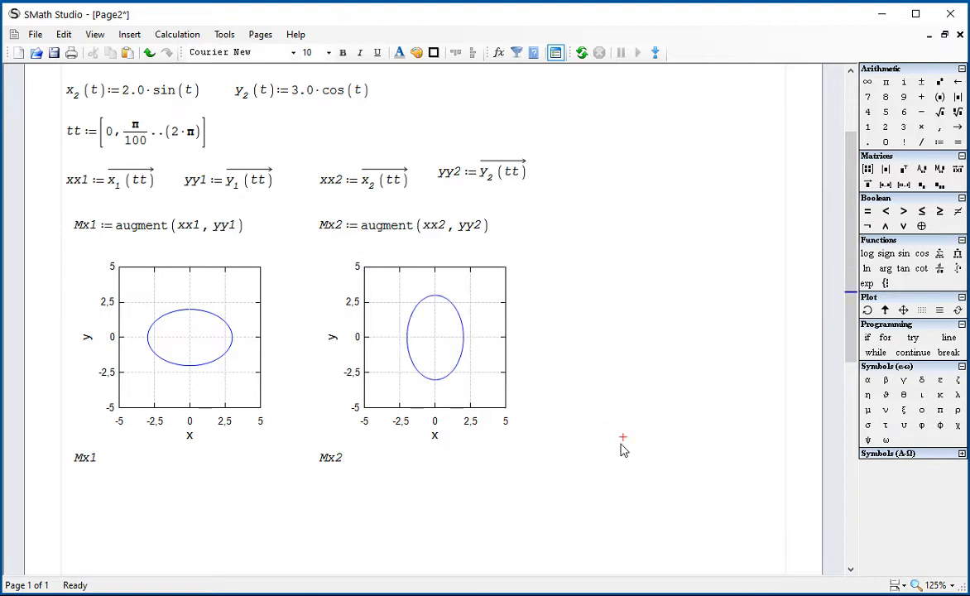
Copy the Mx1 plot and paste the copy below the Mx1 and Mx2 plots
scroll(624, 450, down, 3)
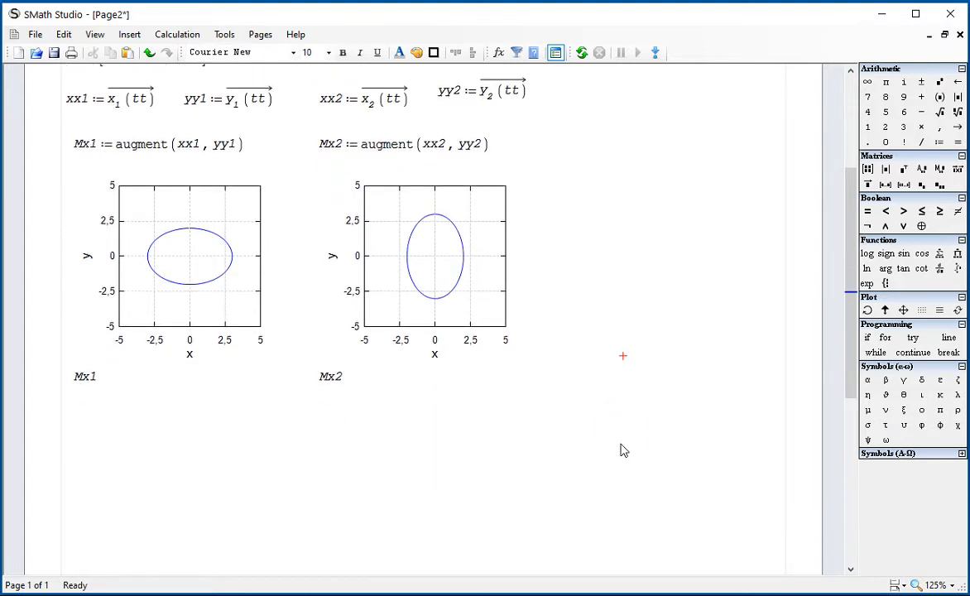
scroll(623, 449, down, 2)
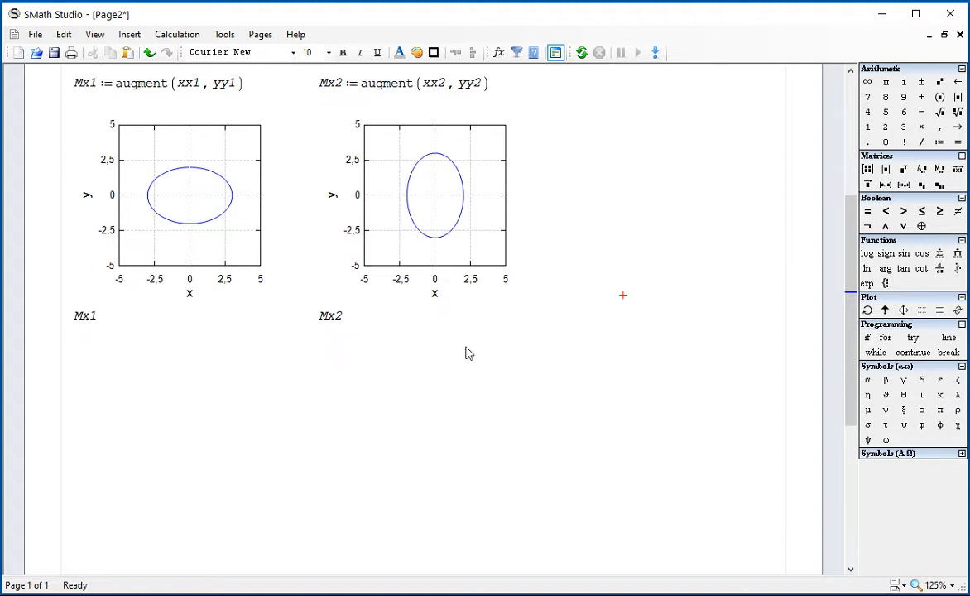
drag(234, 347, 219, 278)
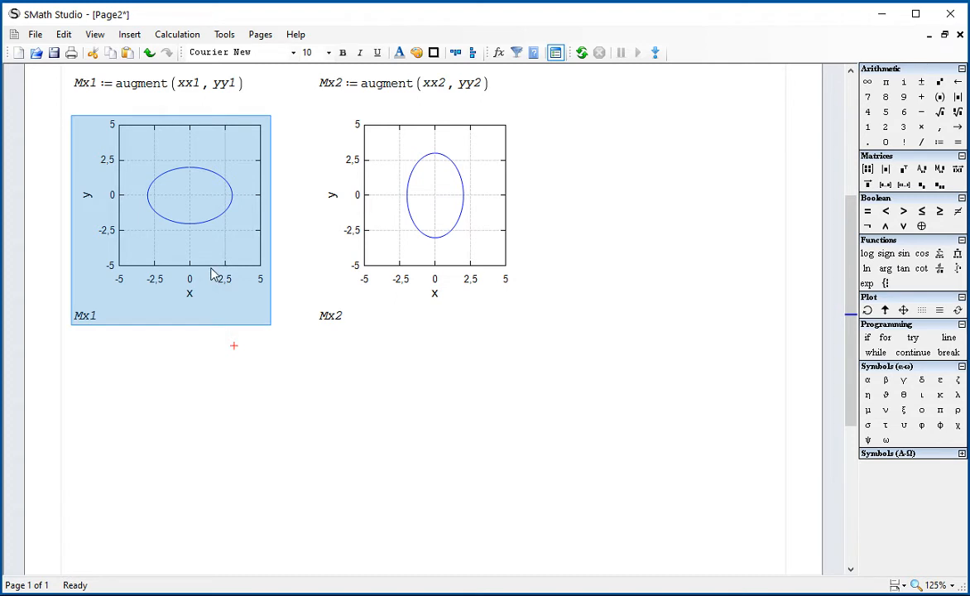
click(234, 363)
click(234, 354)
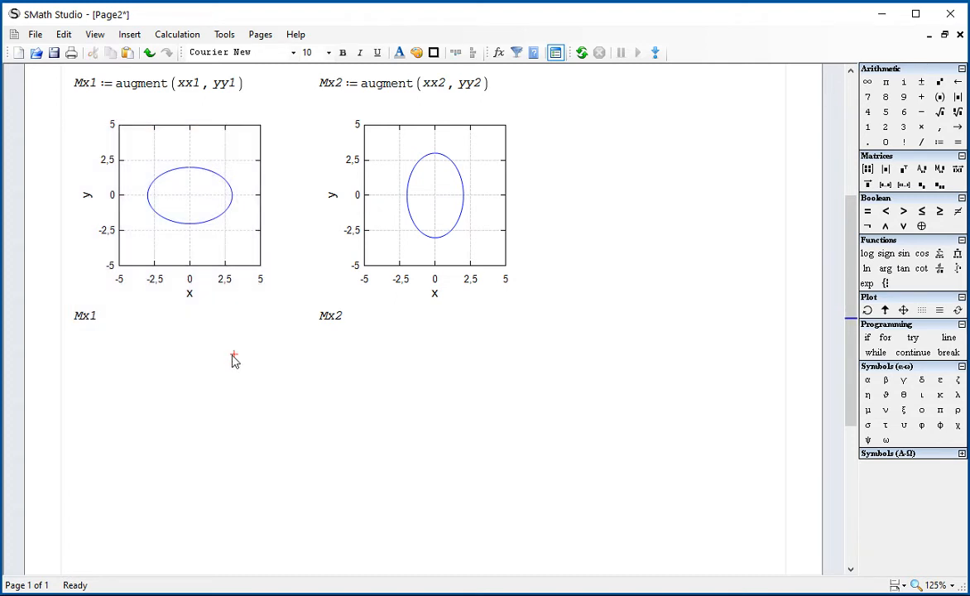
key(ctrl+v)
click(634, 453)
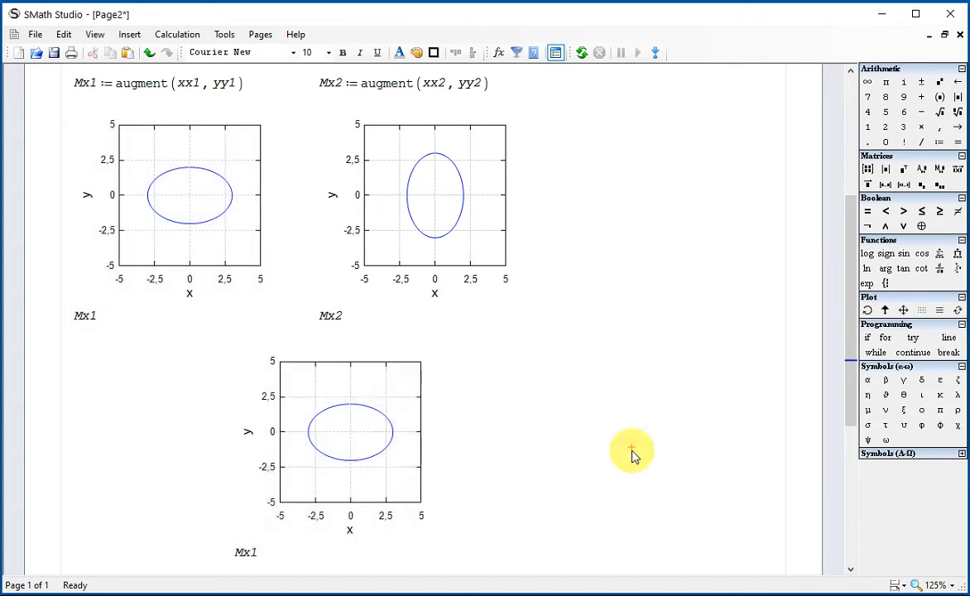
Replace the pasted plot's expression with a two-line system containing Mx1 and Mx2
scroll(618, 457, down, 1)
click(240, 495)
drag(240, 497, 256, 497)
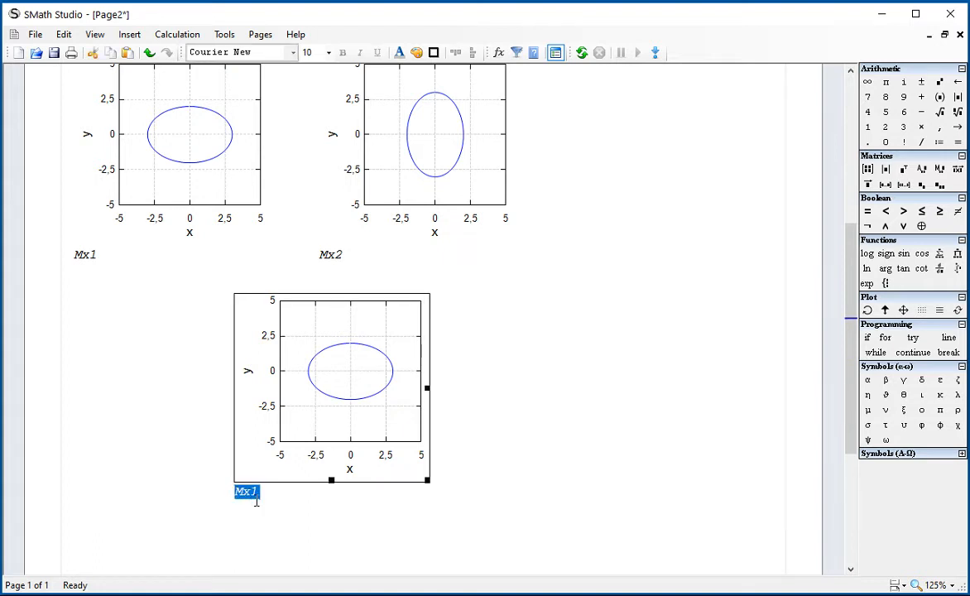
click(886, 284)
text(Mx2)
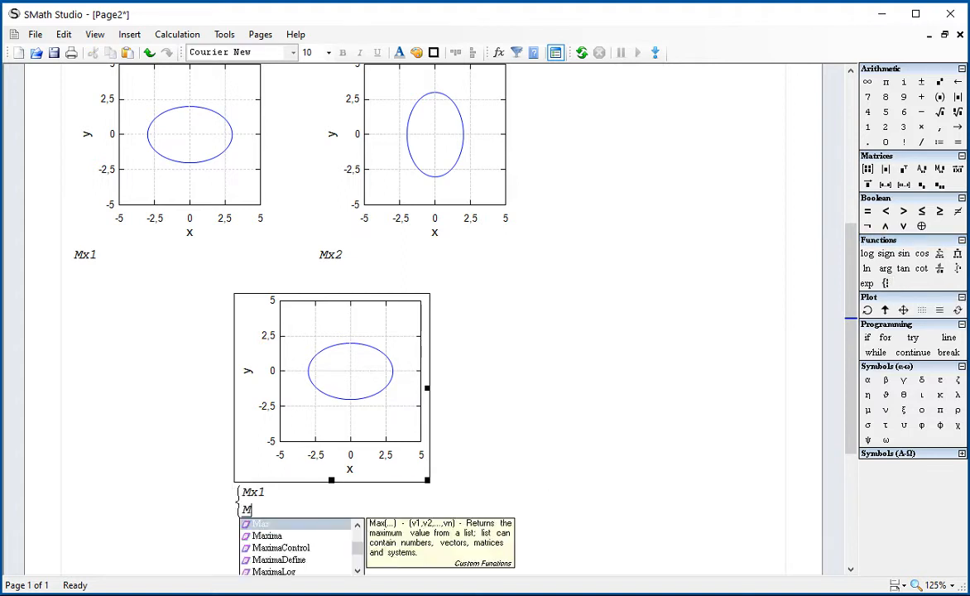
click(233, 521)
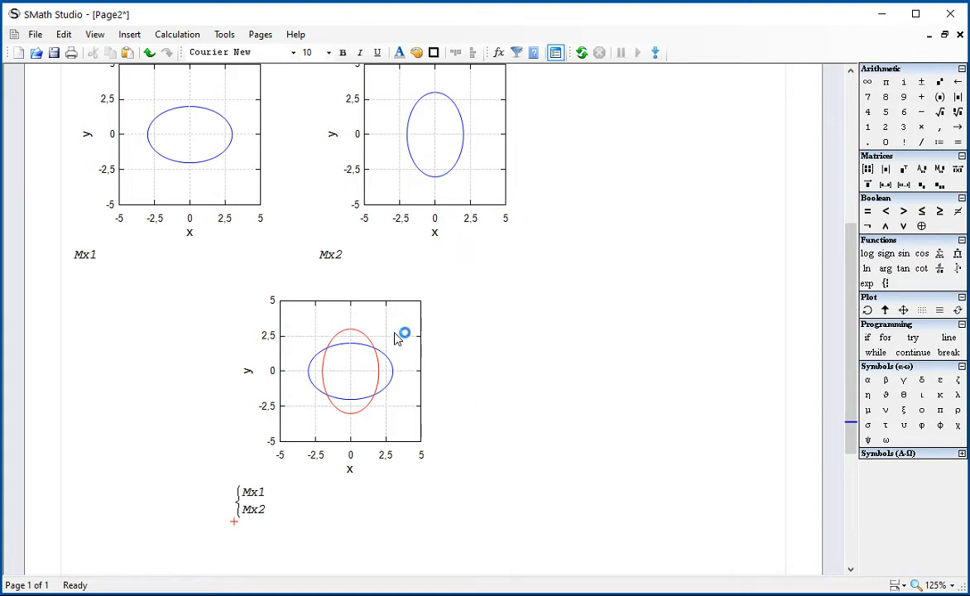
click(522, 365)
Name the combined plot's first trace E1 and its second trace E2
double_click(351, 376)
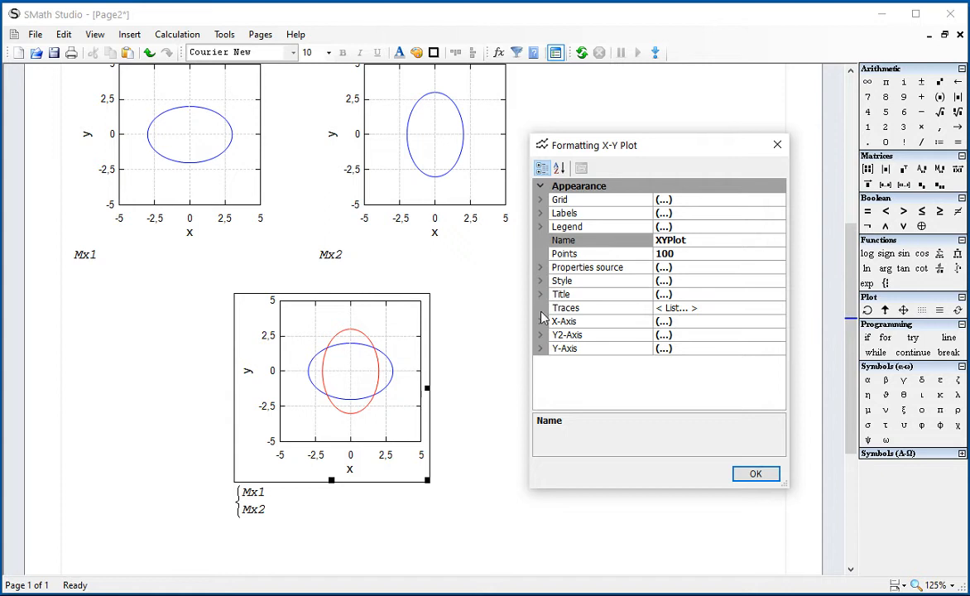
click(570, 309)
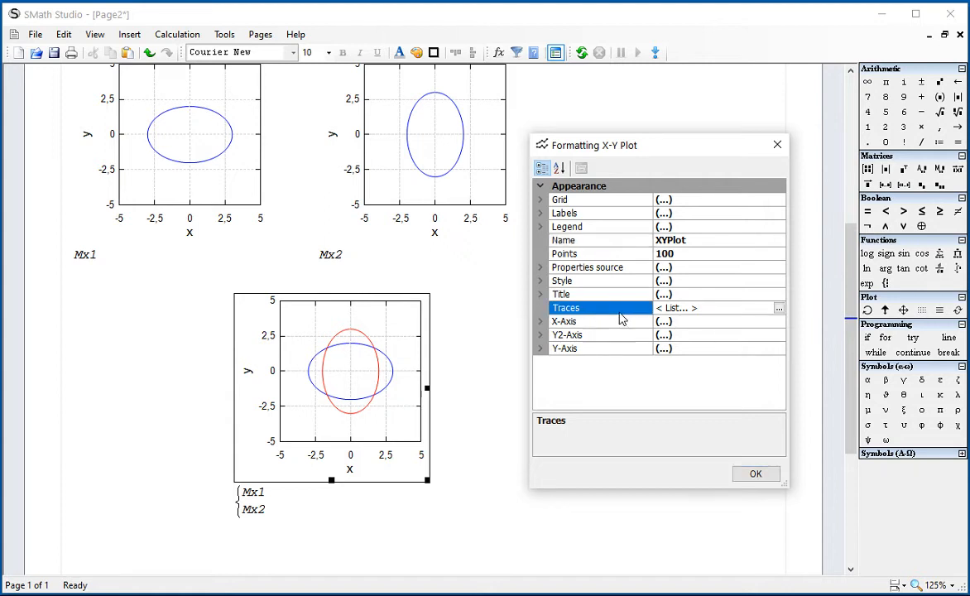
click(780, 312)
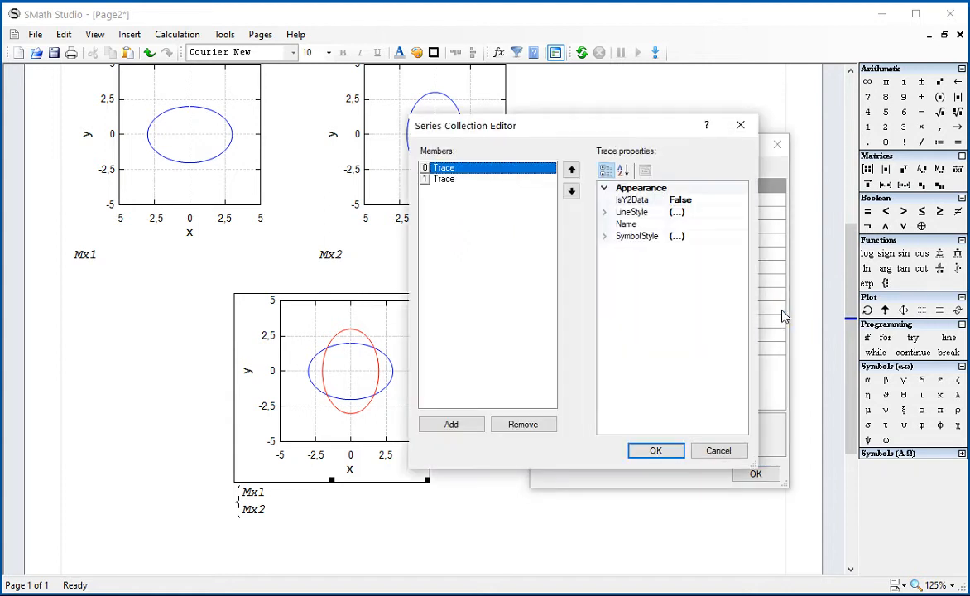
click(678, 236)
click(677, 226)
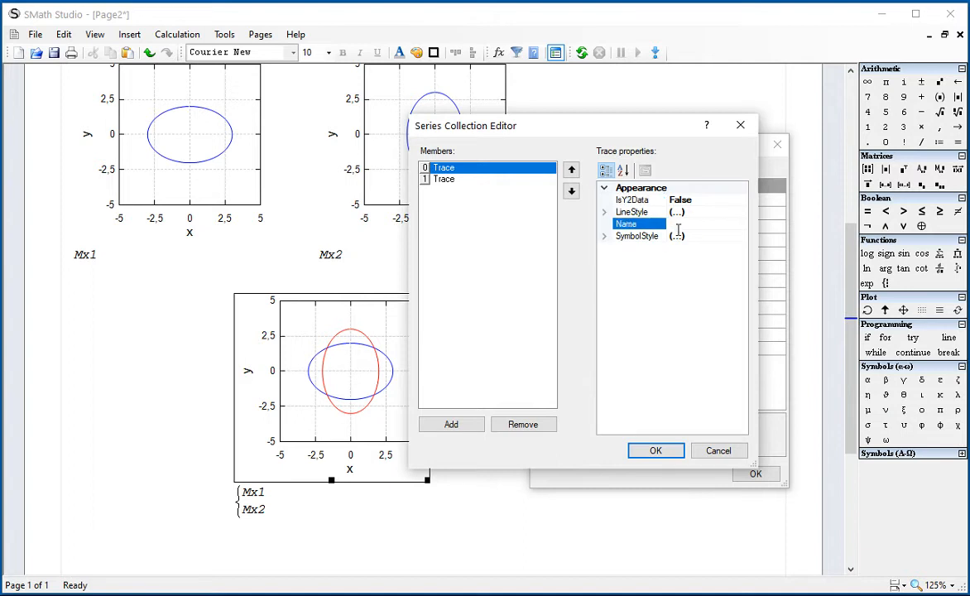
text(E)
click(445, 180)
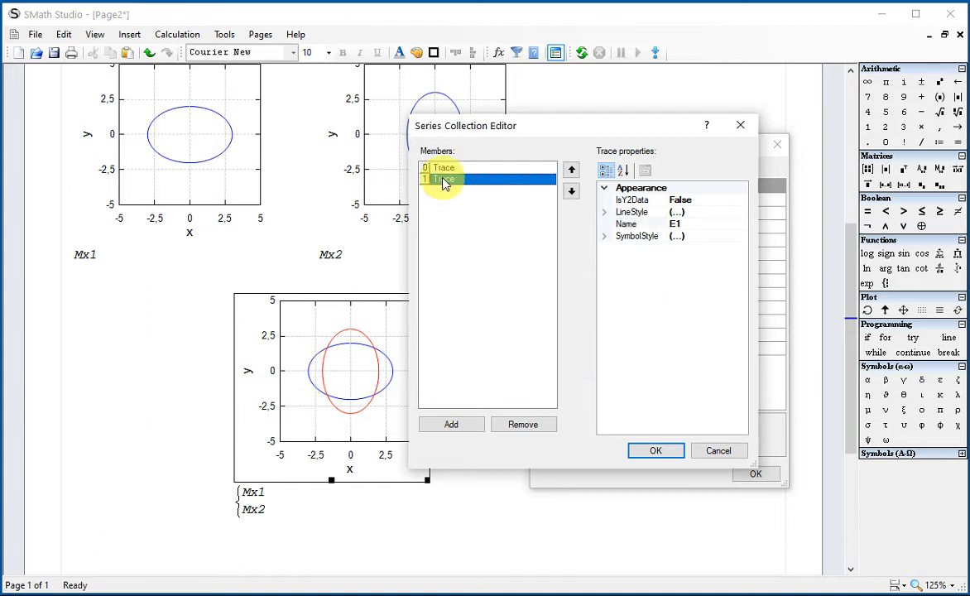
click(677, 226)
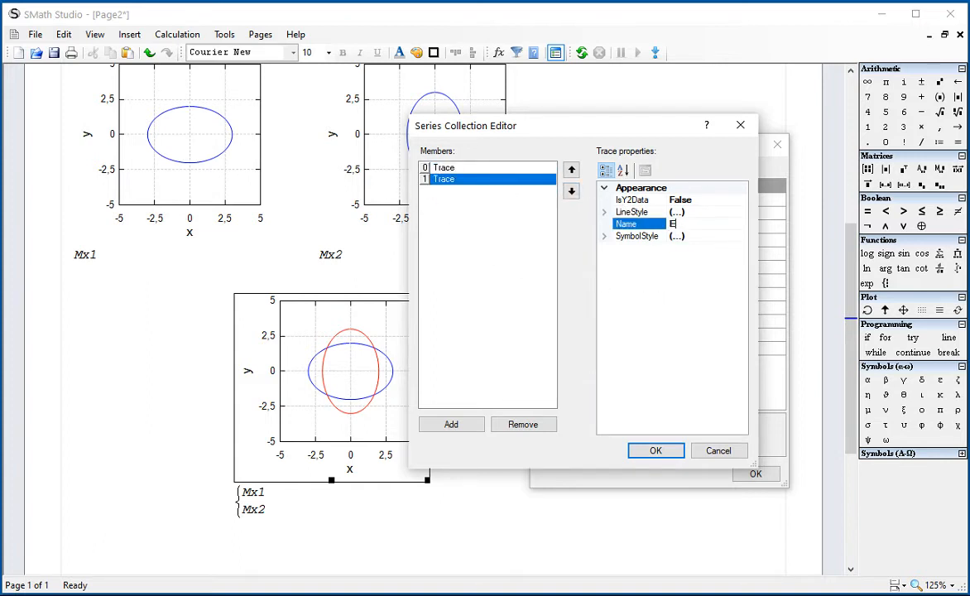
click(673, 452)
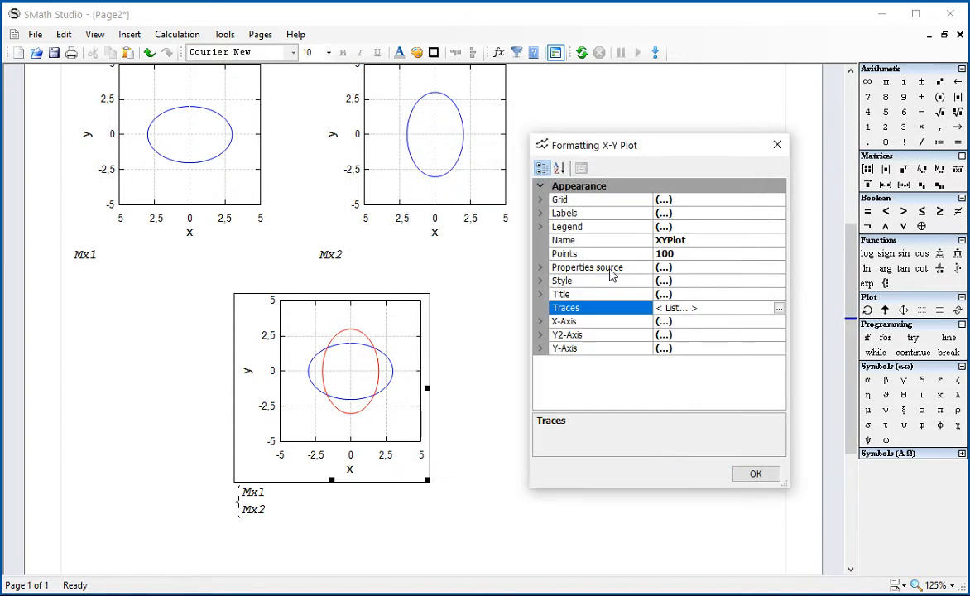
Make the combined plot's legend visible and apply the plot formatting
click(553, 227)
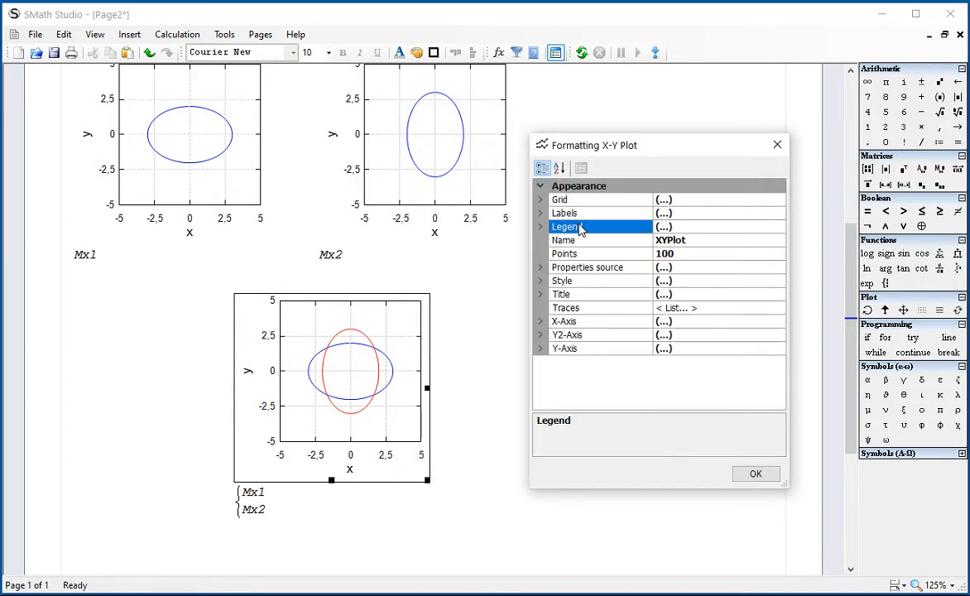
click(540, 226)
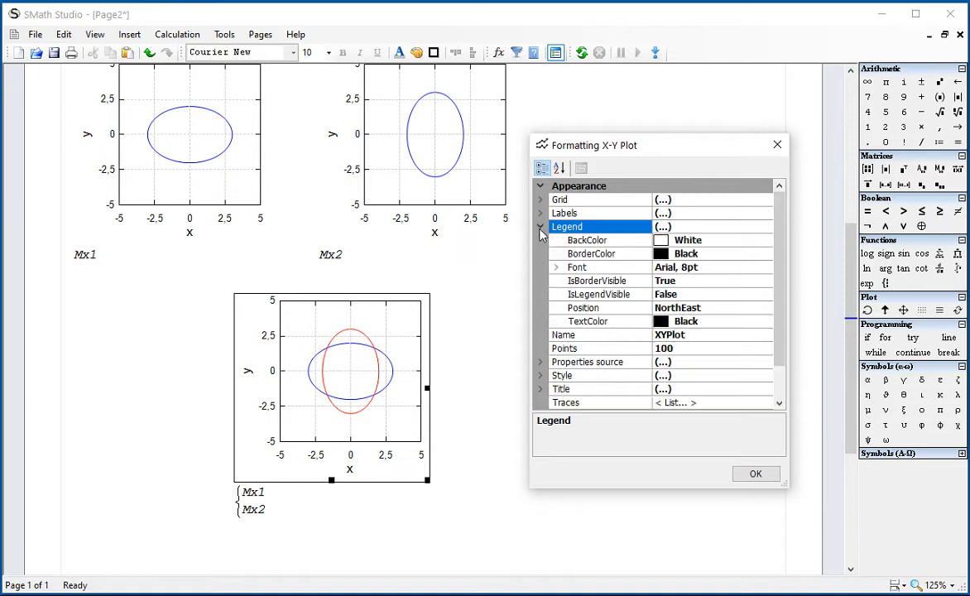
click(716, 296)
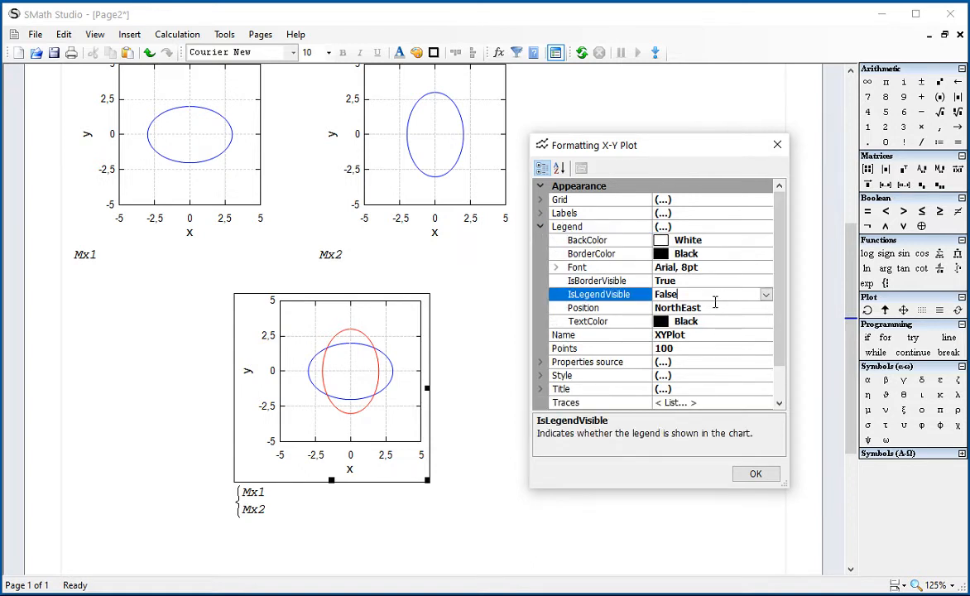
click(766, 295)
click(749, 310)
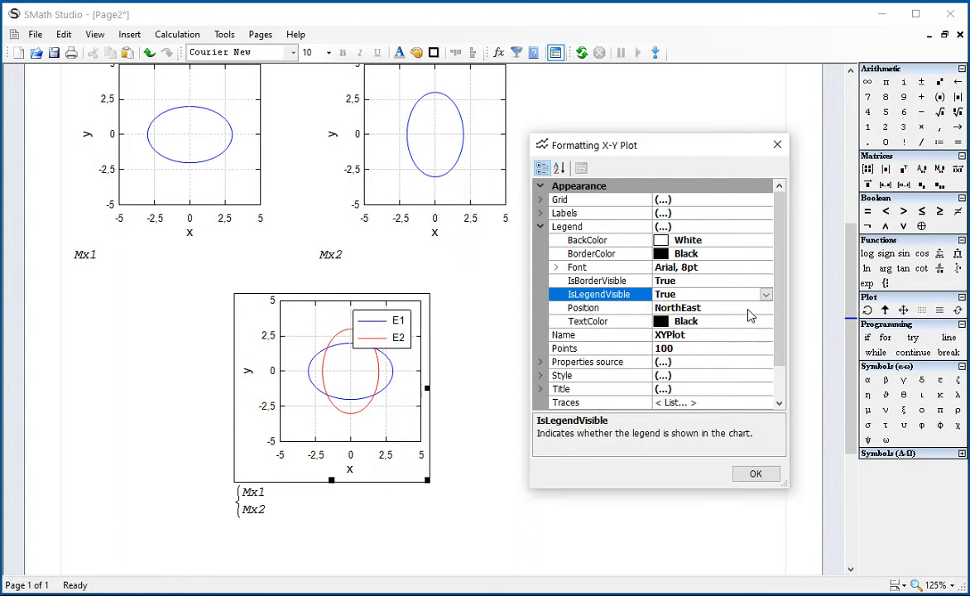
click(756, 475)
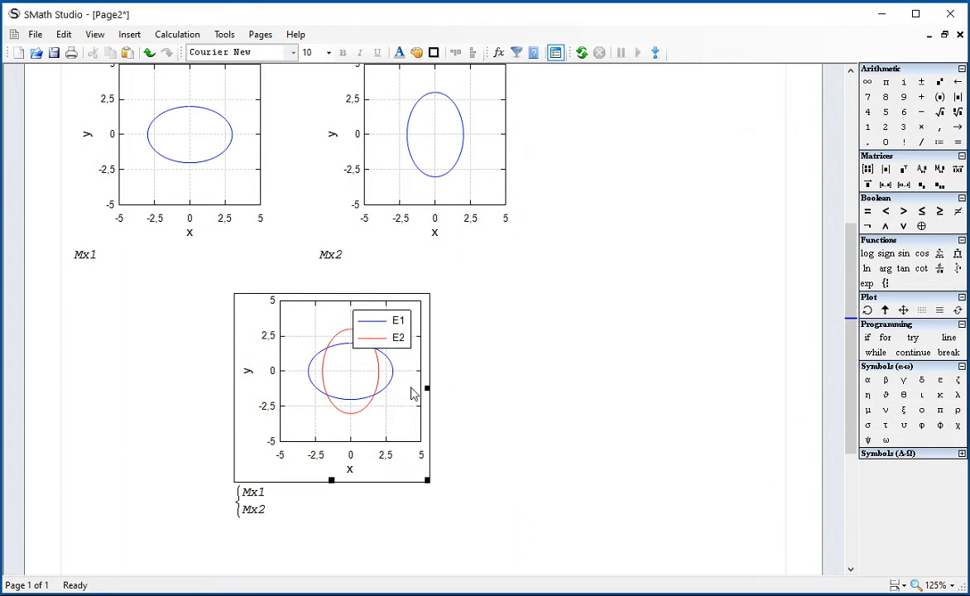
Enlarge the combined plot in both width and height so the legend clears the two ellipses
scroll(447, 393, down, 2)
scroll(452, 392, down, 2)
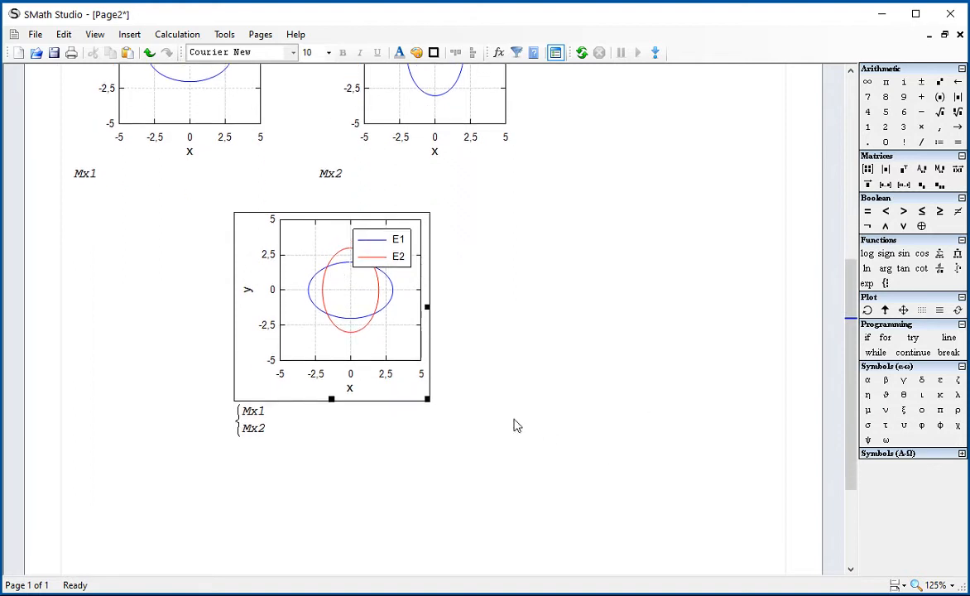
drag(427, 399, 543, 498)
click(657, 424)
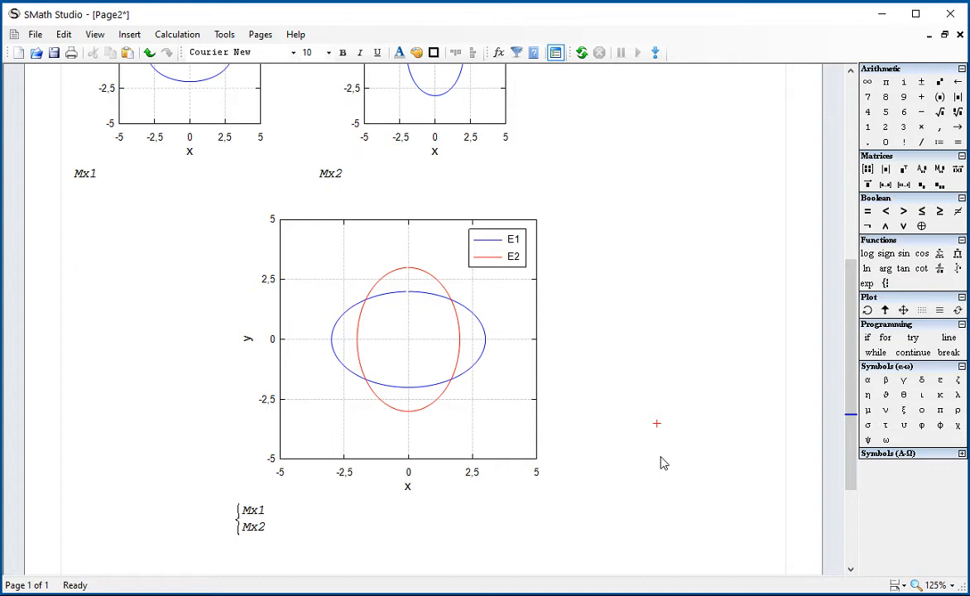
Write the polar equation r=f(θ) in the empty area below the combined plot
scroll(663, 463, down, 3)
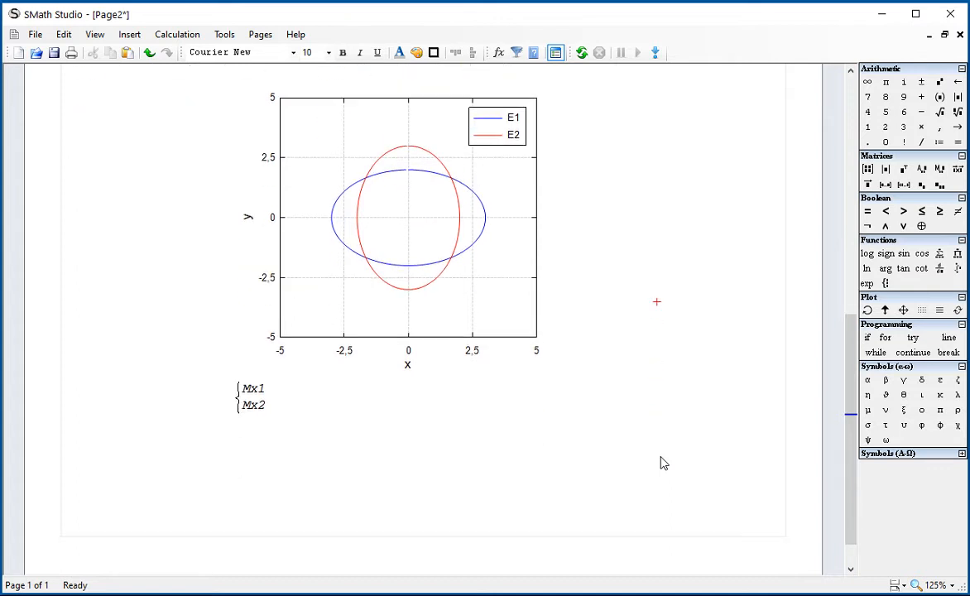
scroll(662, 464, down, 1)
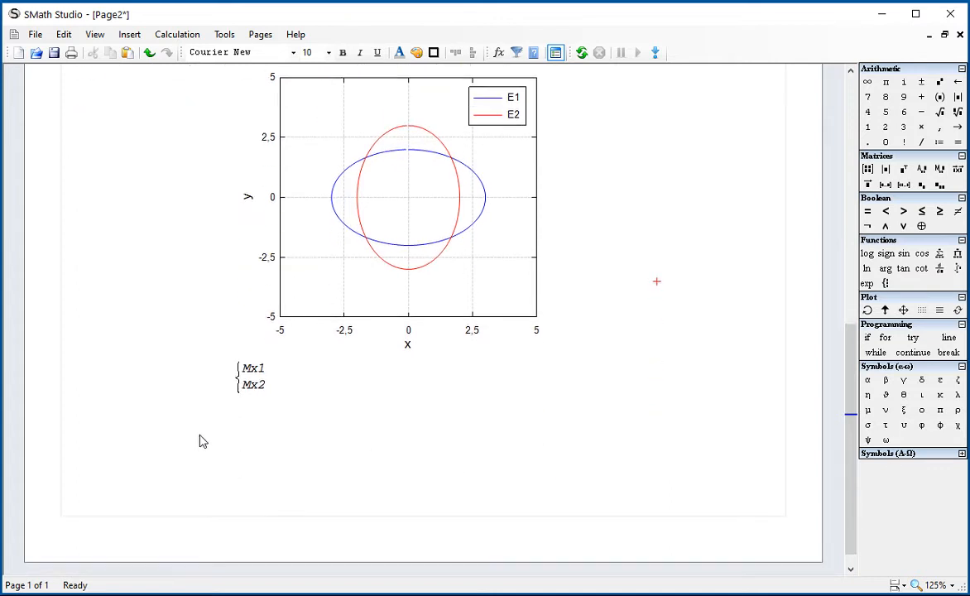
click(141, 434)
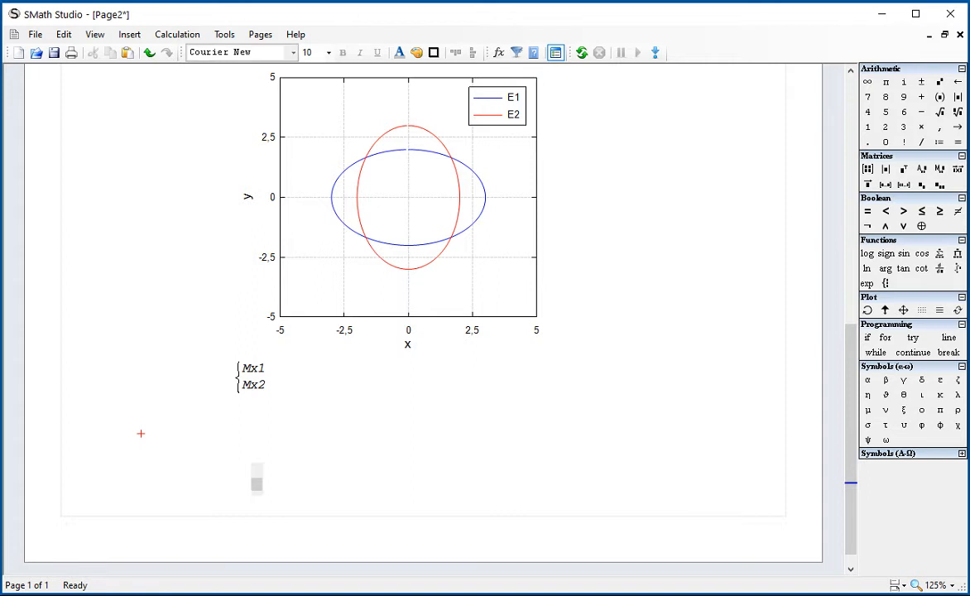
text(r=f()
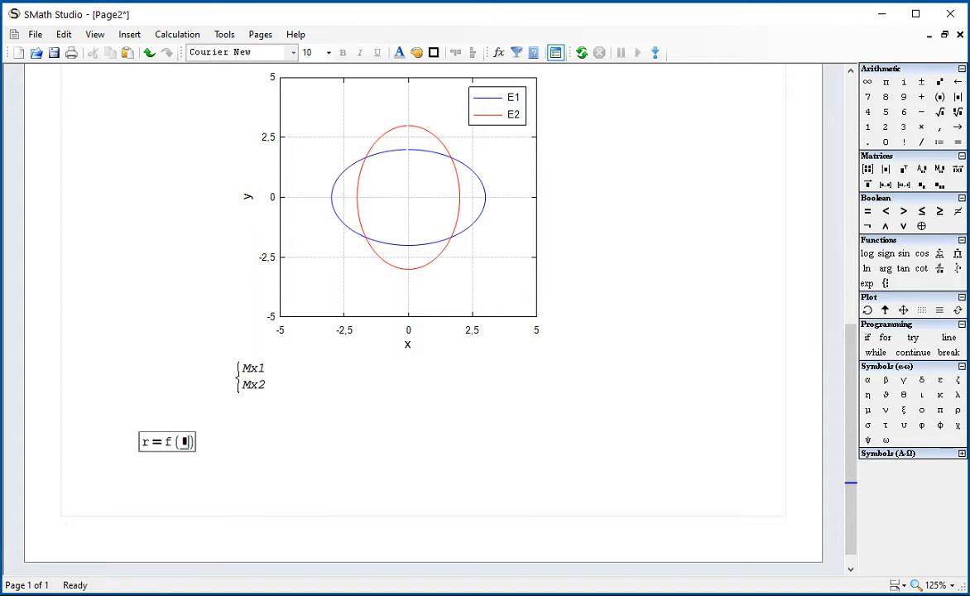
text(q)
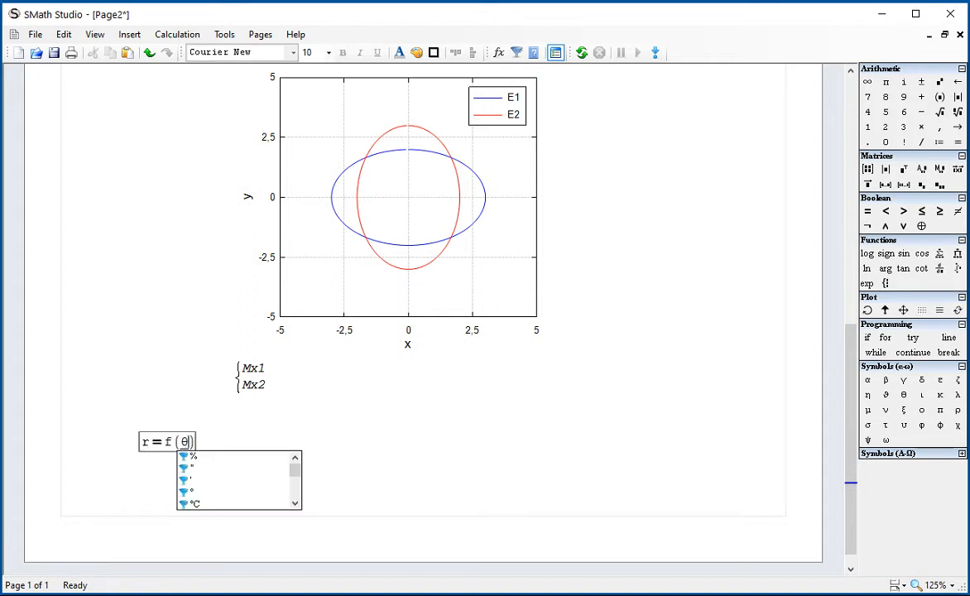
Write the equation x=f(θ)·cos(θ) beside the polar equation r=f(θ)
click(236, 443)
text(x)
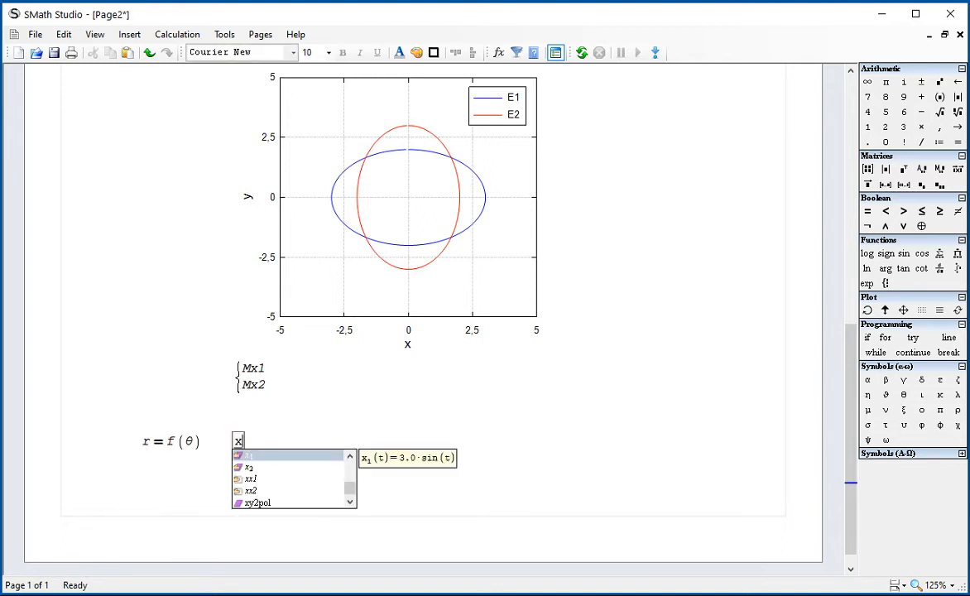
text(=r*cos(1)
key(BackSpace)
text(q)
key(ctrl+g)
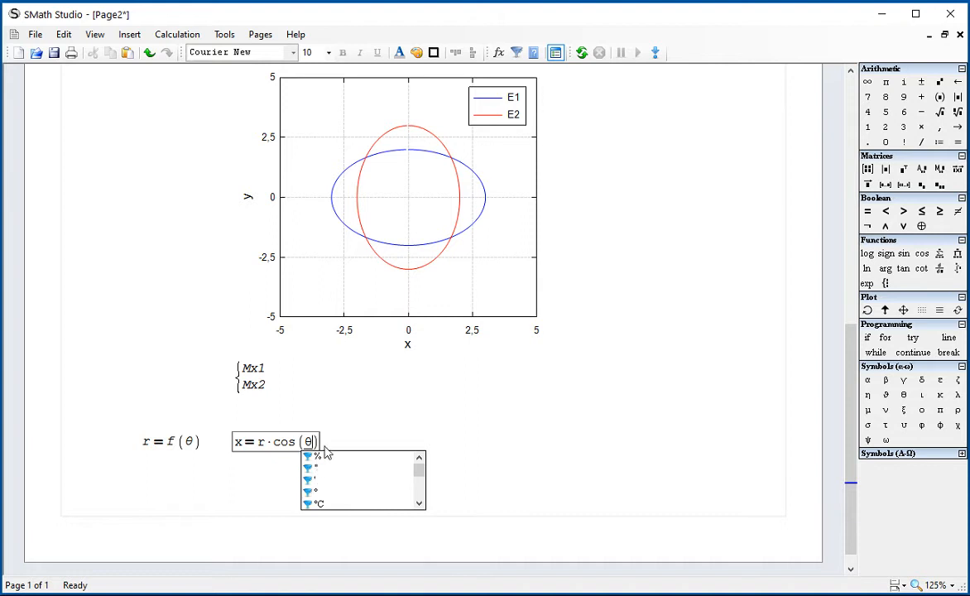
double_click(271, 449)
text(f(θ)
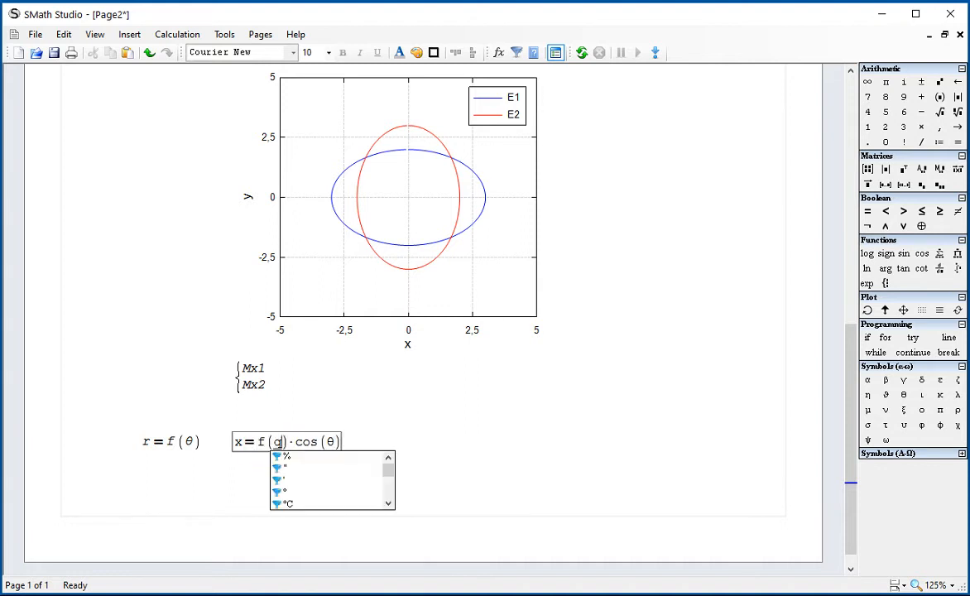
click(369, 440)
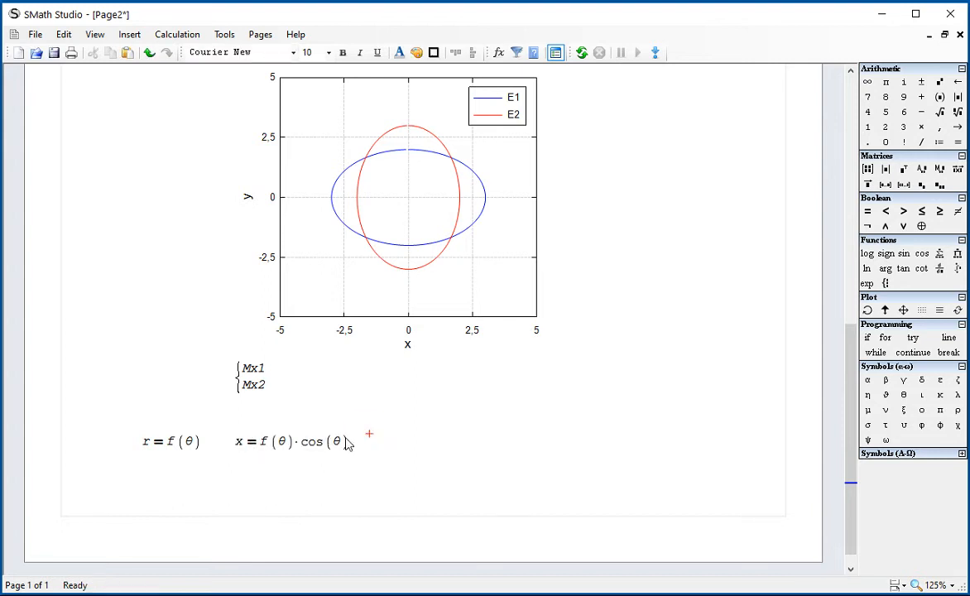
Write the equation y=f(θ)·sin(θ) directly below the x equation
click(235, 462)
text(y:)
text(f()
text(q)
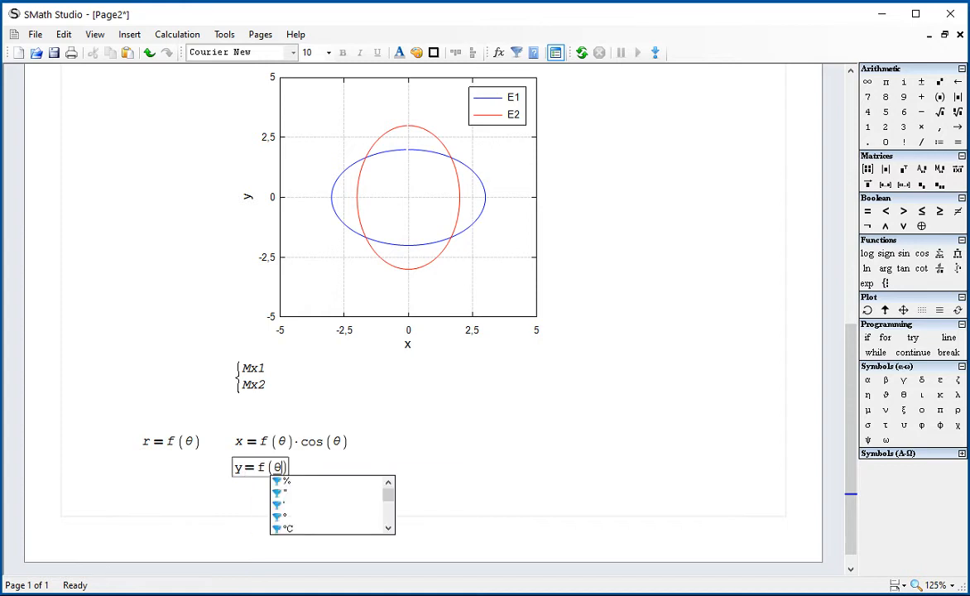
key(Right)
text(*sin(q)
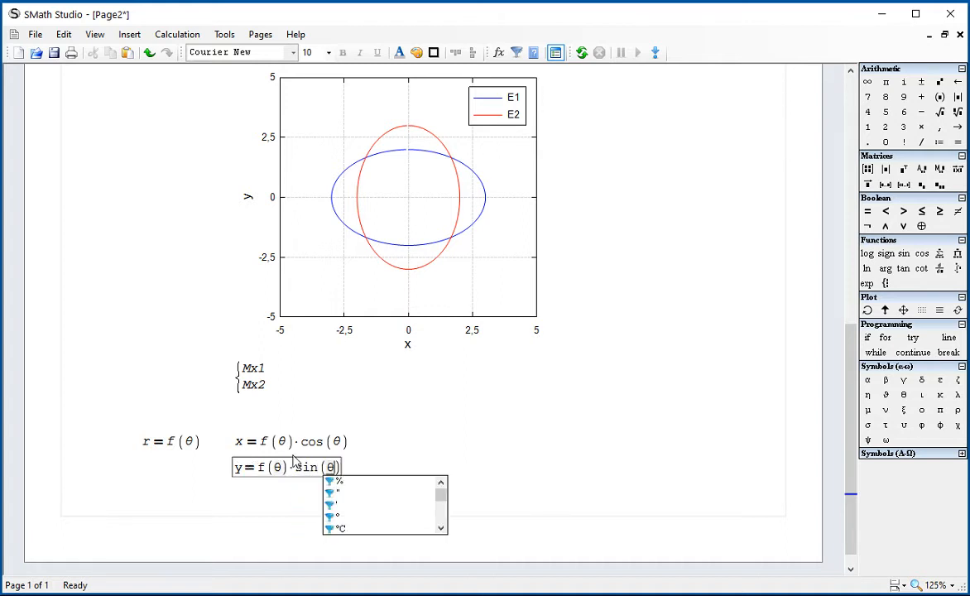
click(588, 504)
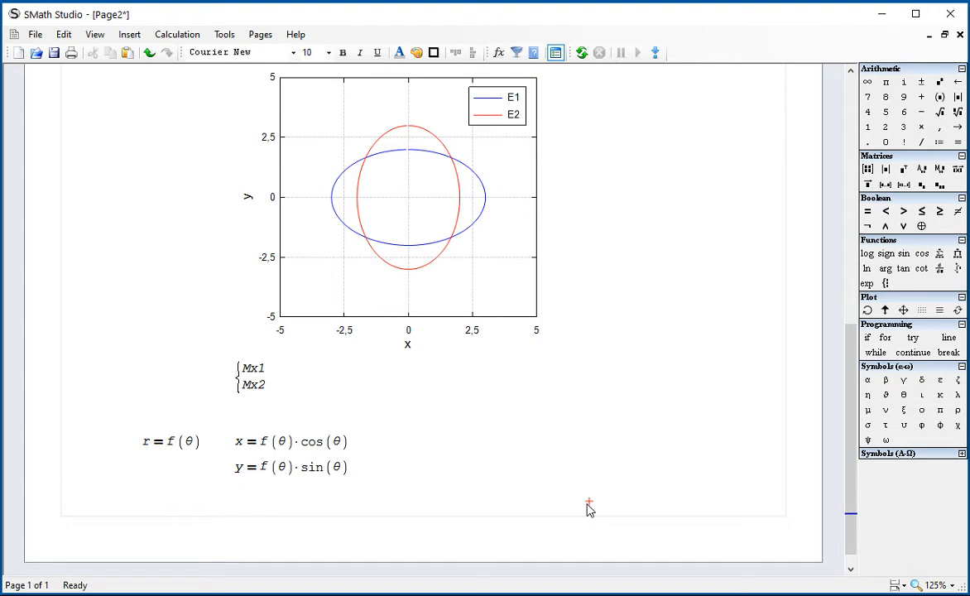
scroll(588, 509, down, 1)
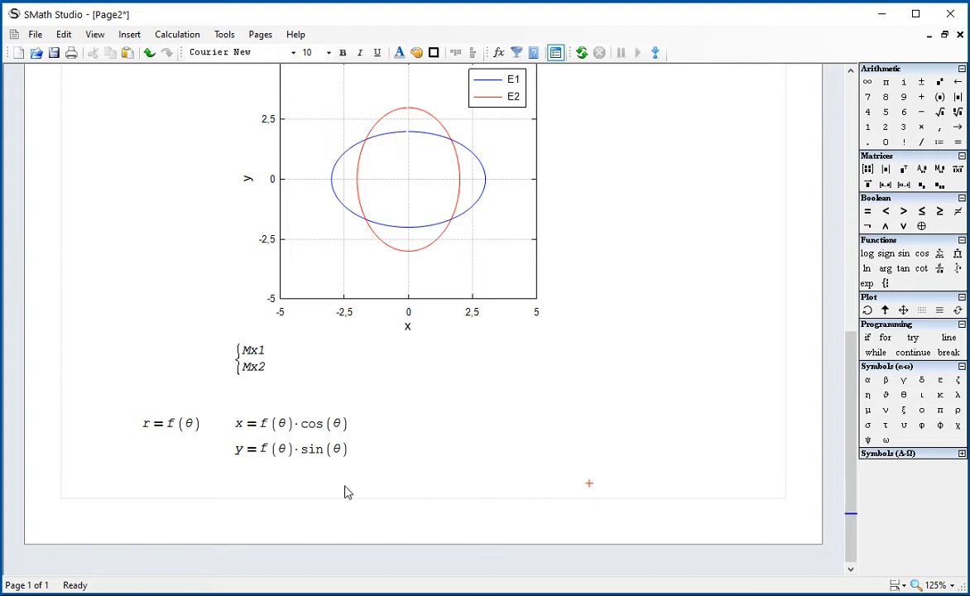
Define the polar function r(θ):=2·cos(θ) at the start of a new second page
click(98, 476)
key(Return)
scroll(347, 357, down, 3)
click(100, 442)
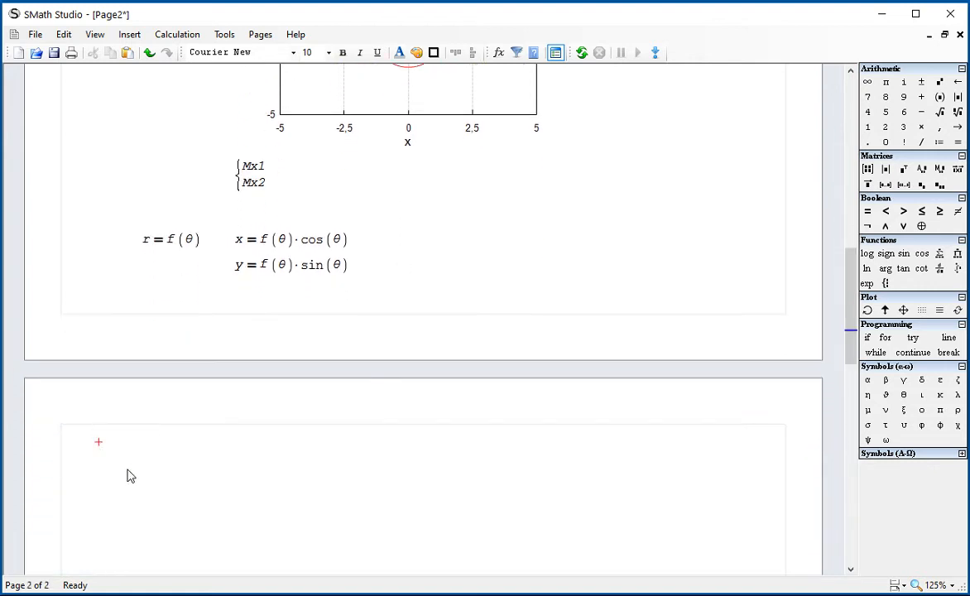
text(r)
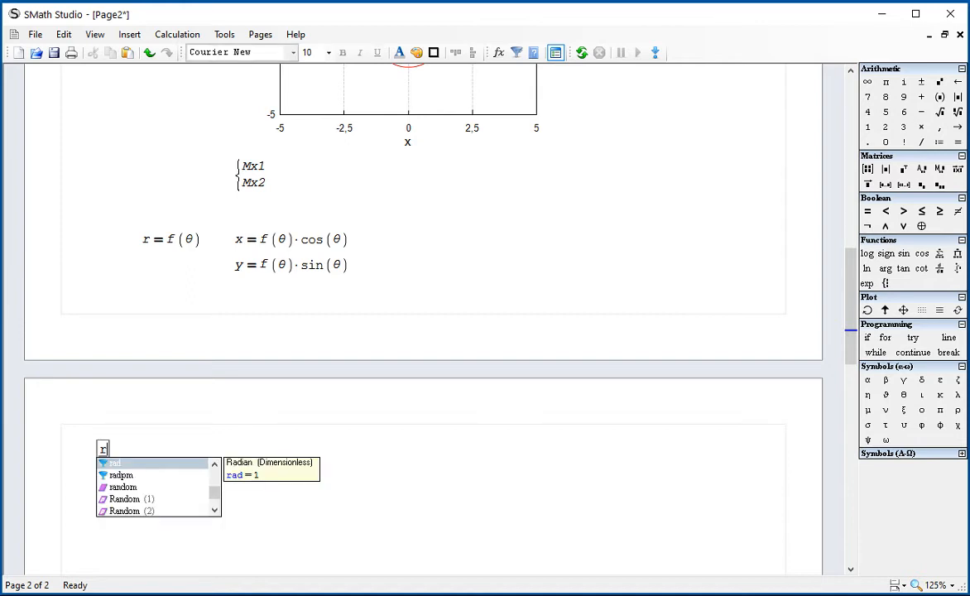
text((q)
text(:=)
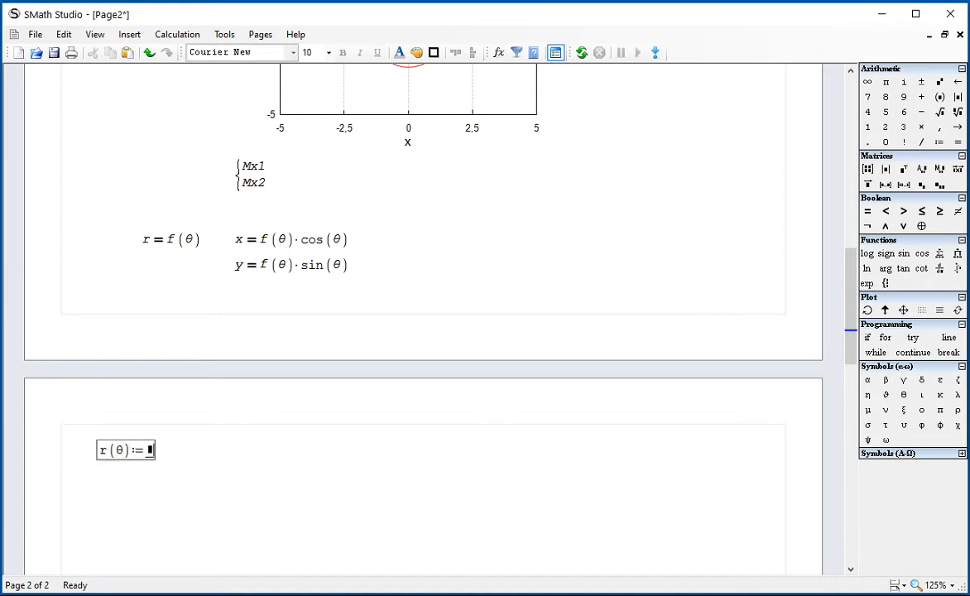
text(2*cos()
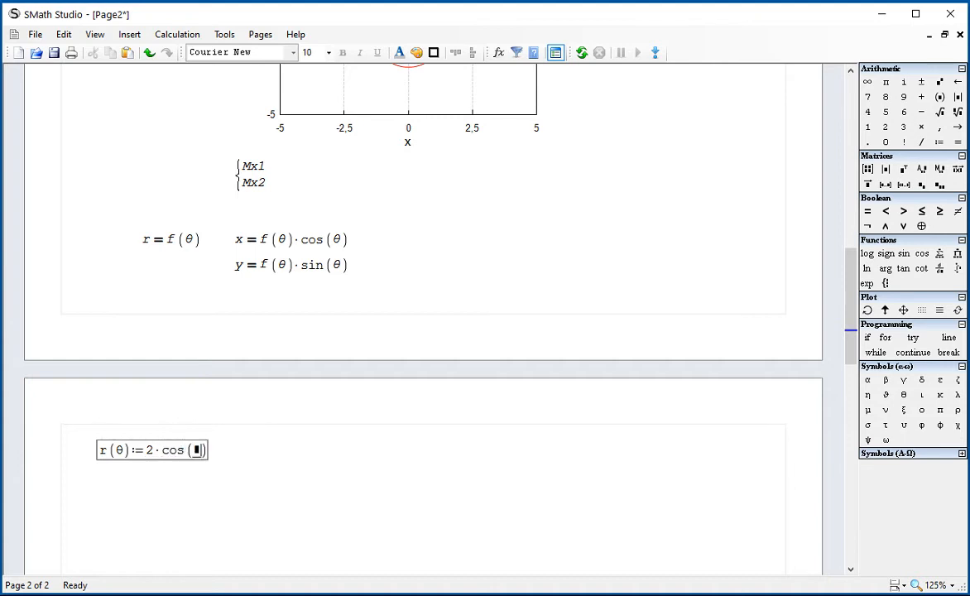
text(θ)
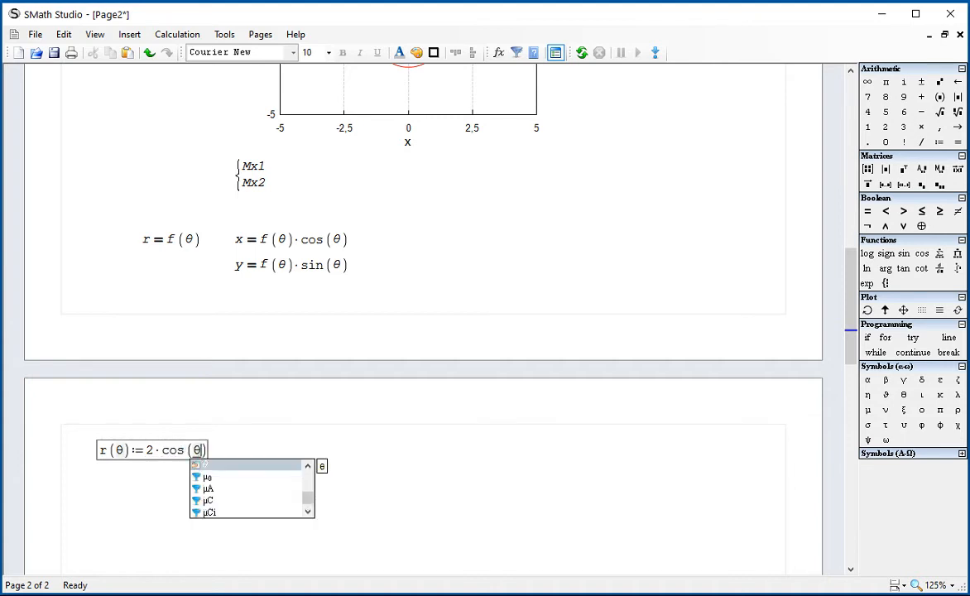
click(692, 527)
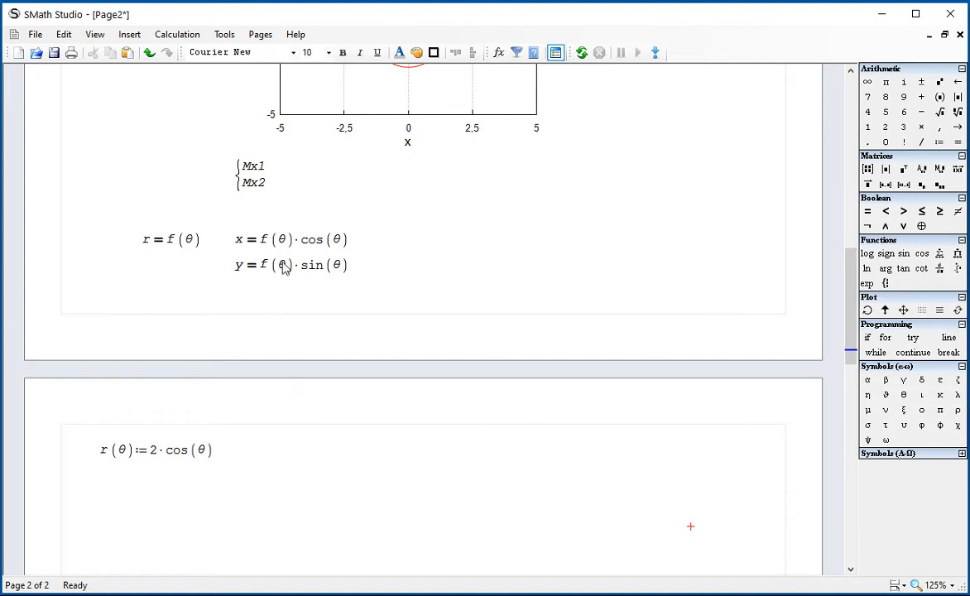
Define x(θ):=f(θ)·cos(θ) below r(θ), reusing a copy of the right-hand side of the x equation on the first page
drag(266, 247, 323, 249)
key(ctrl+c)
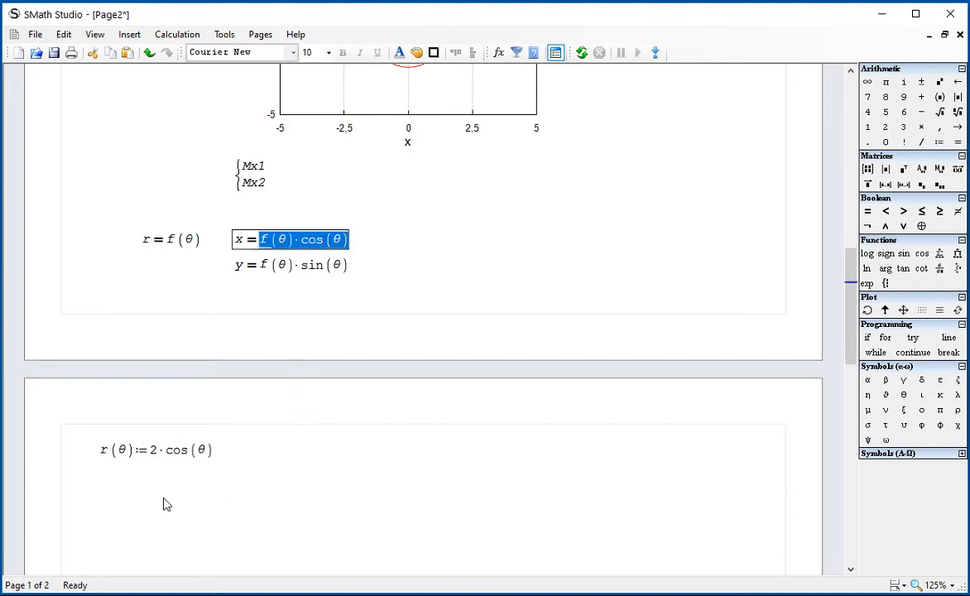
click(101, 489)
text(x)
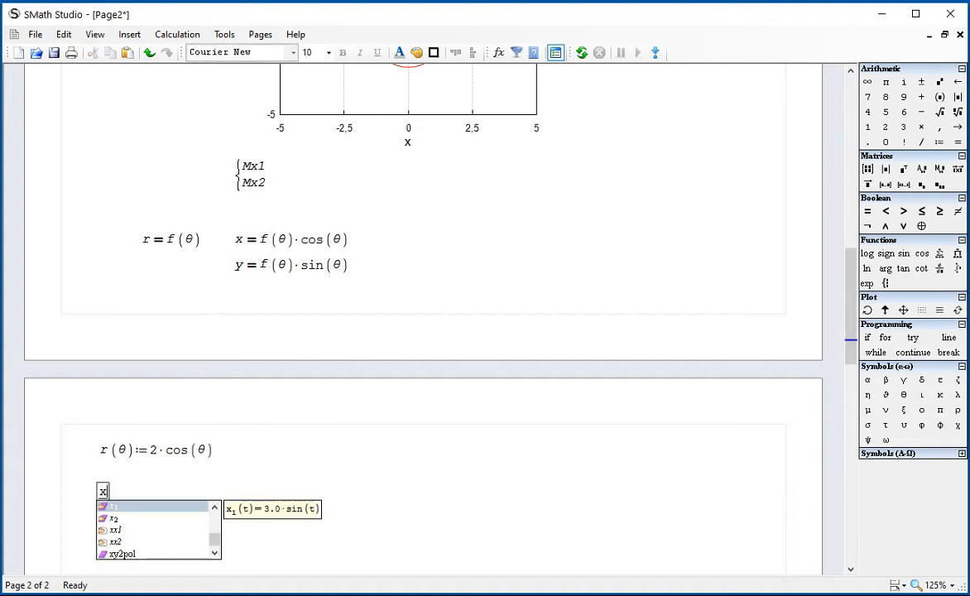
text((g):)
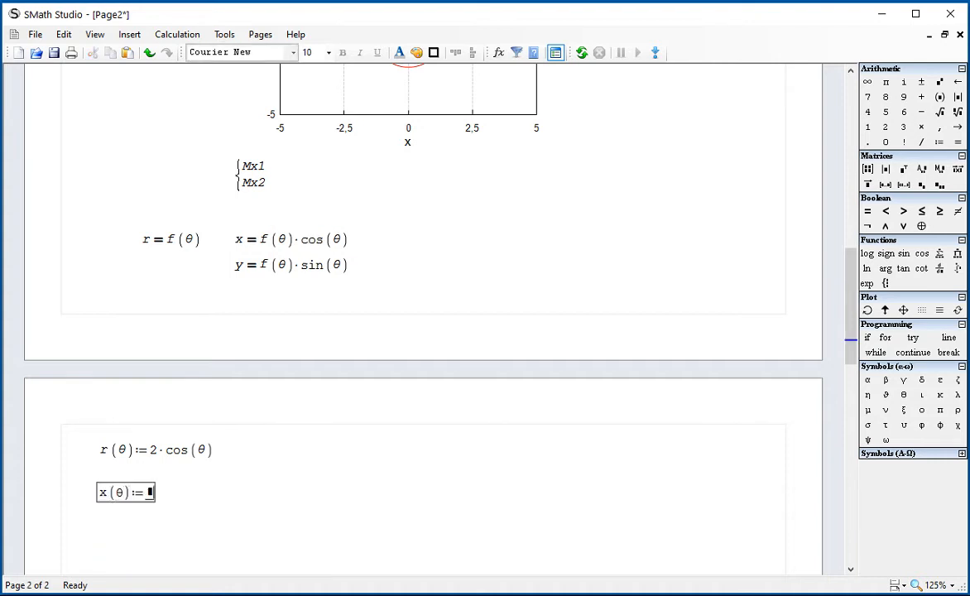
key(ctrl+v)
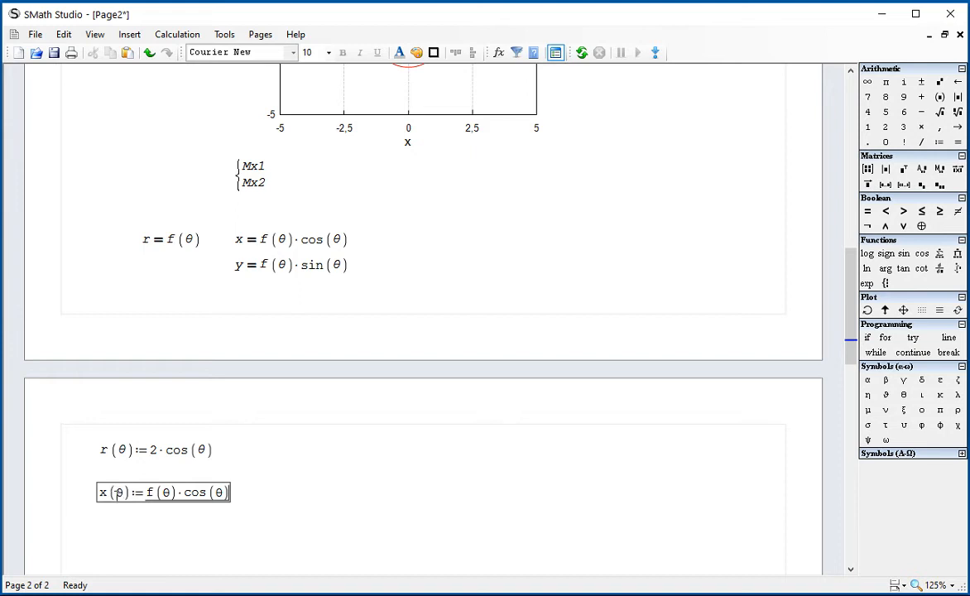
Define y(θ):=f(θ)·sin(θ) below x(θ), reusing a copy of the right-hand side of the y equation on the first page
click(98, 519)
text(y(g)
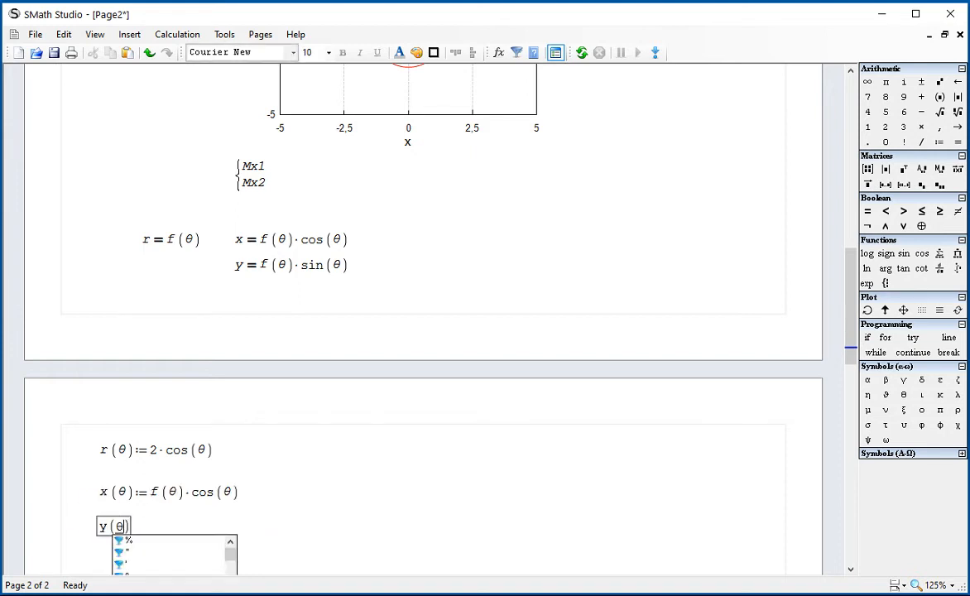
text(:=)
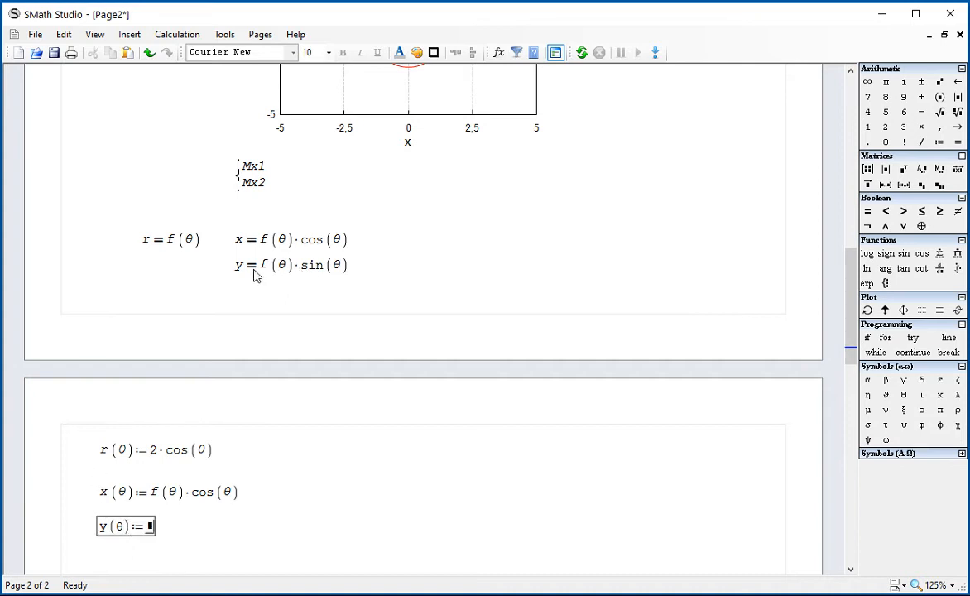
drag(260, 274, 299, 265)
key(ctrl+c)
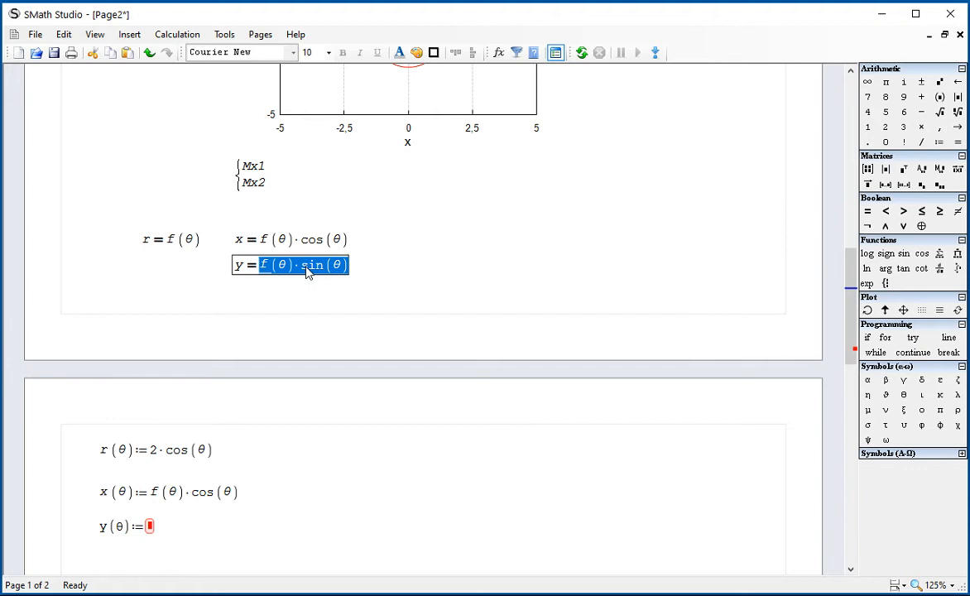
click(150, 530)
key(ctrl+v)
click(310, 519)
Define the angle range θθ below y(θ), starting at 0 with next value π/100 and ending at 2·π
scroll(309, 527, down, 1)
scroll(308, 526, down, 1)
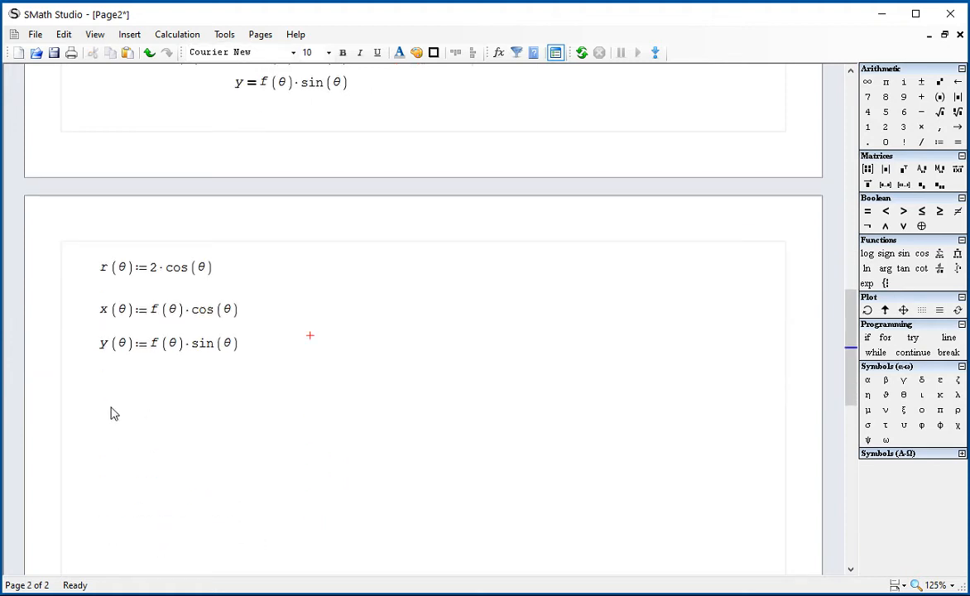
click(99, 379)
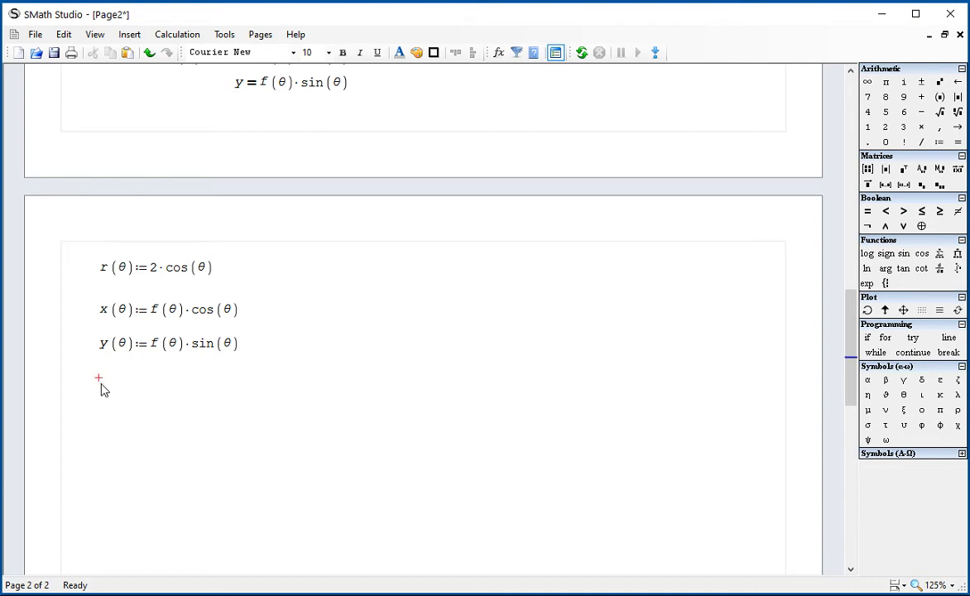
text(g)
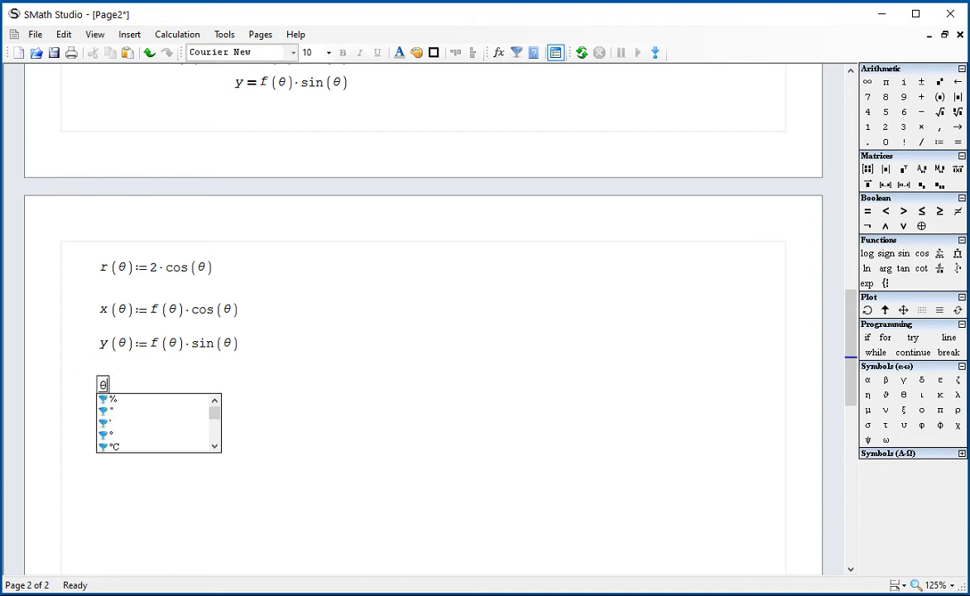
text(q)
text(:)
text(range()
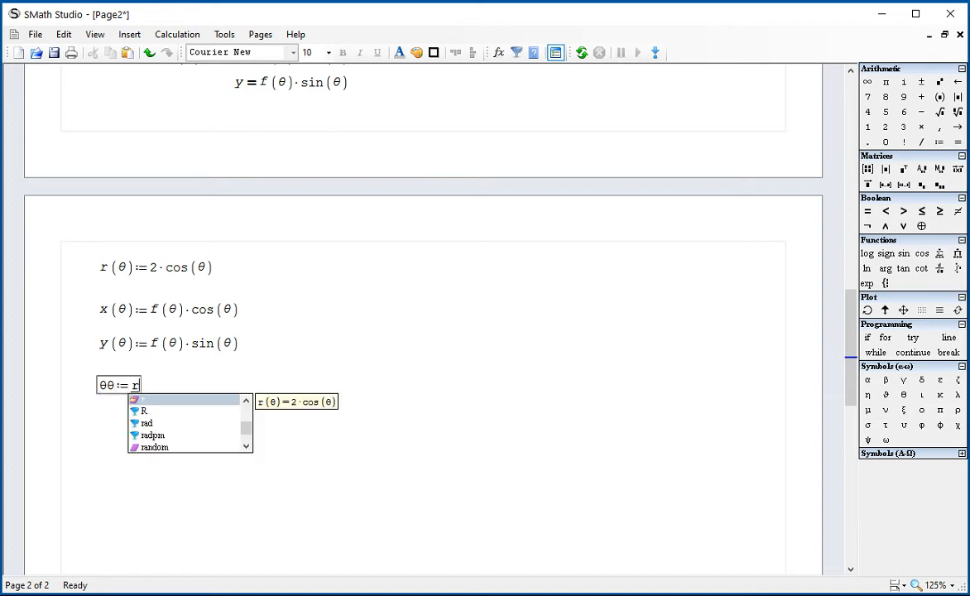
text(0,)
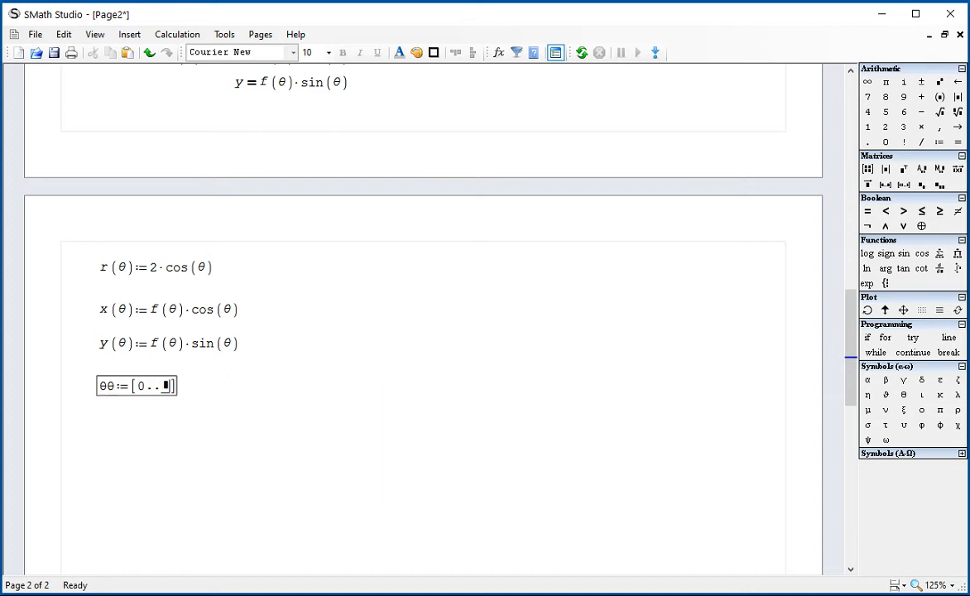
text(2*)
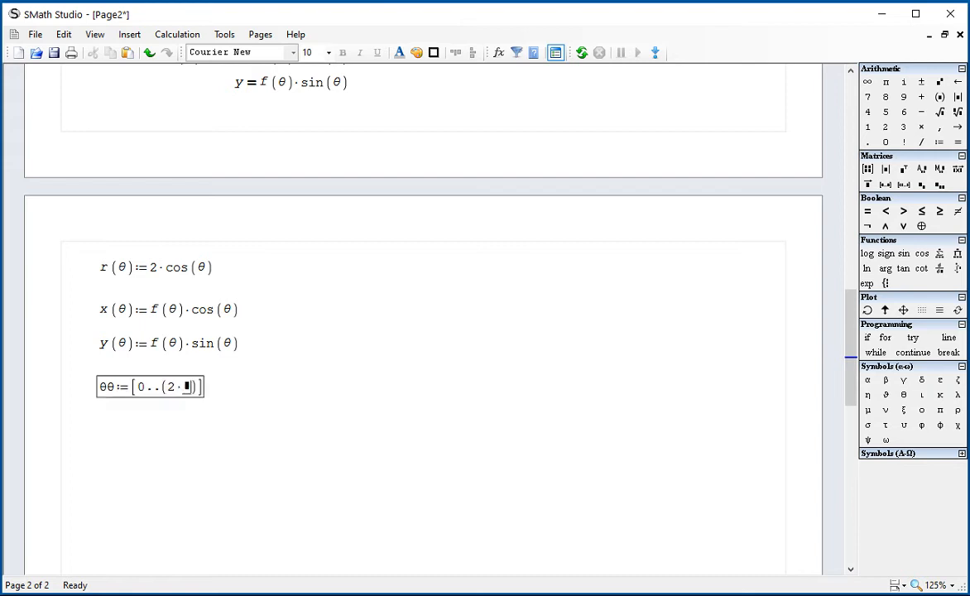
text(p)
key(ctrl+g)
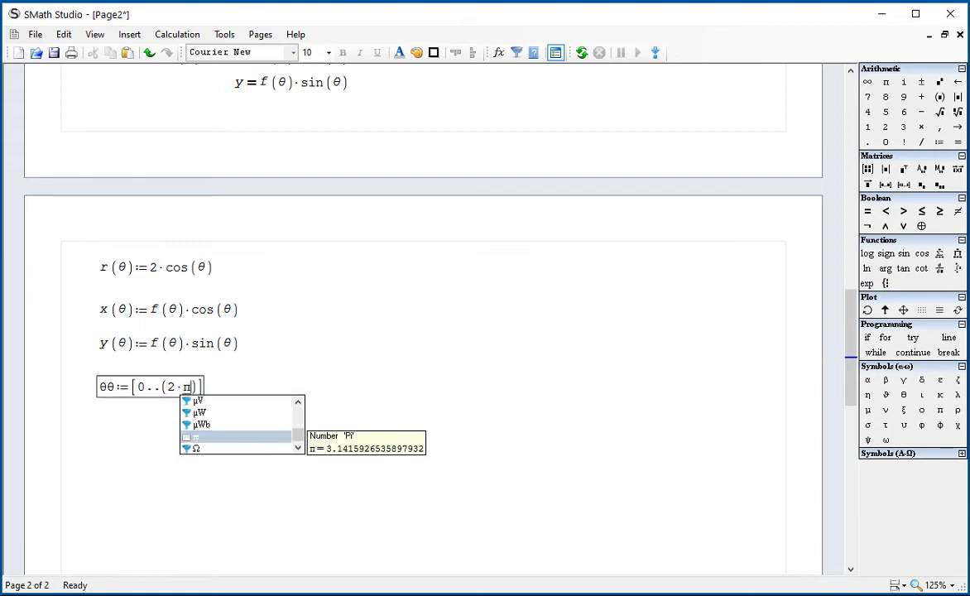
key(Right)
text(,p)
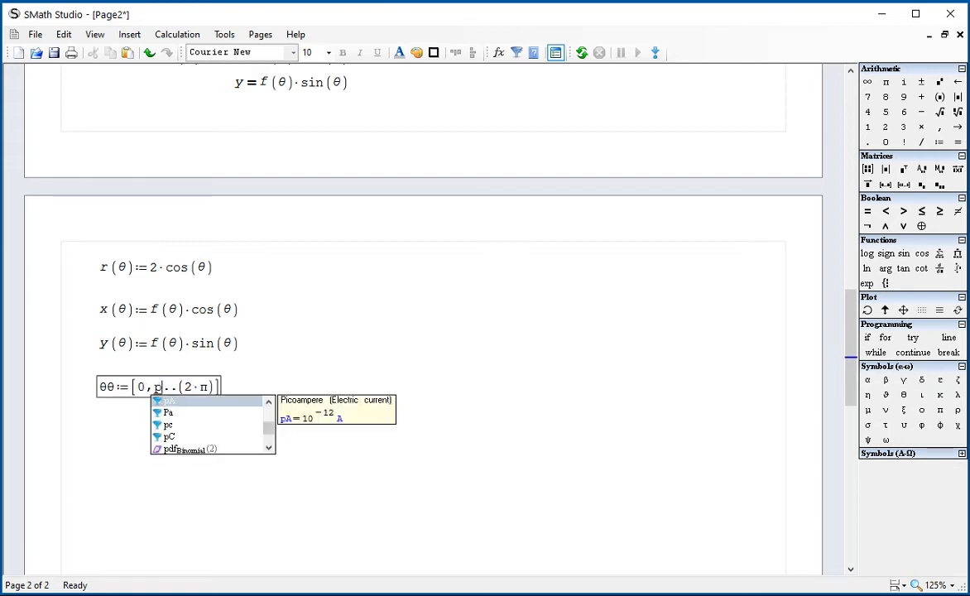
key(ctrl+g)
text(/100)
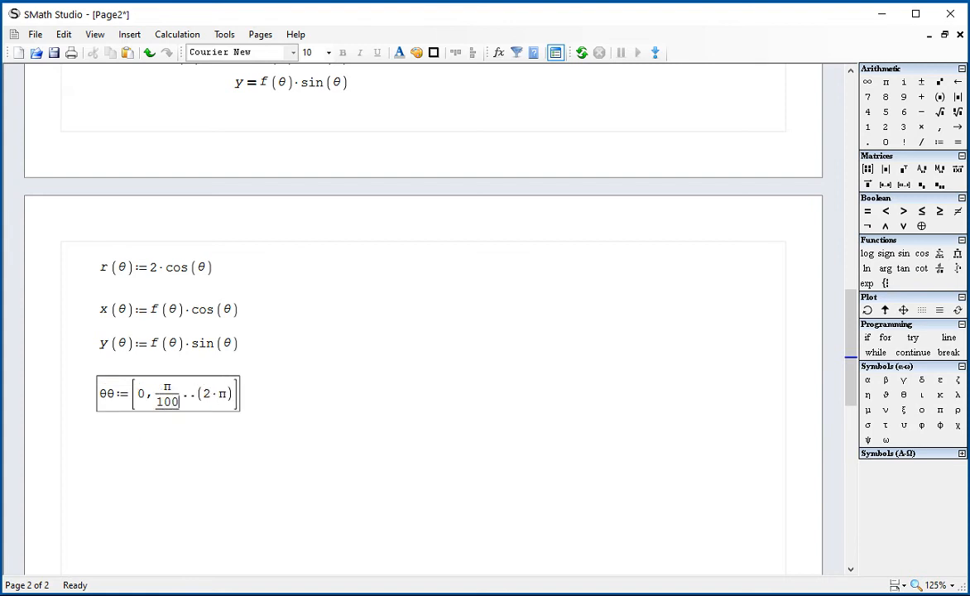
click(356, 387)
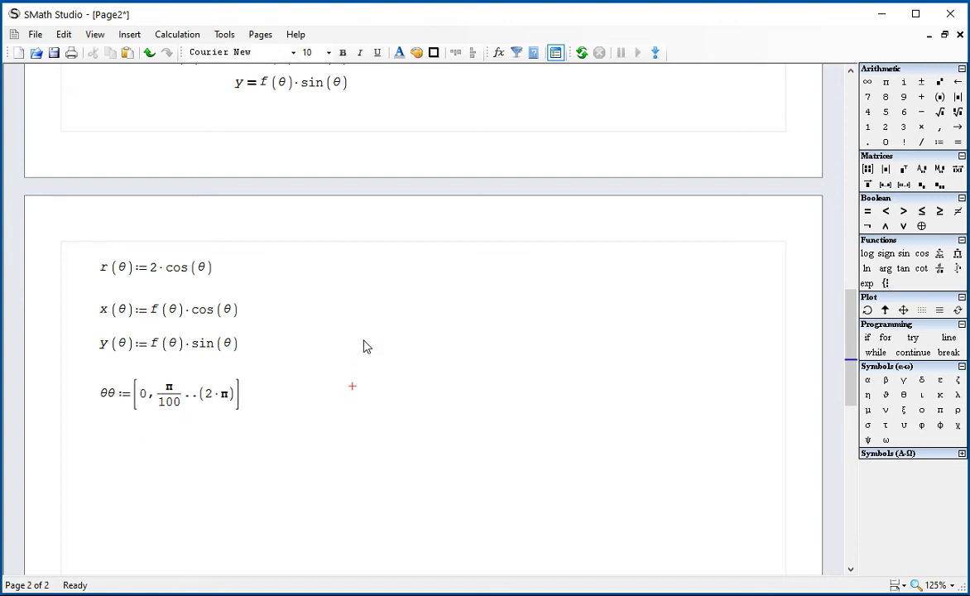
Define xx below the angle range as x(θθ) with the vectorize operator applied
scroll(281, 449, down, 2)
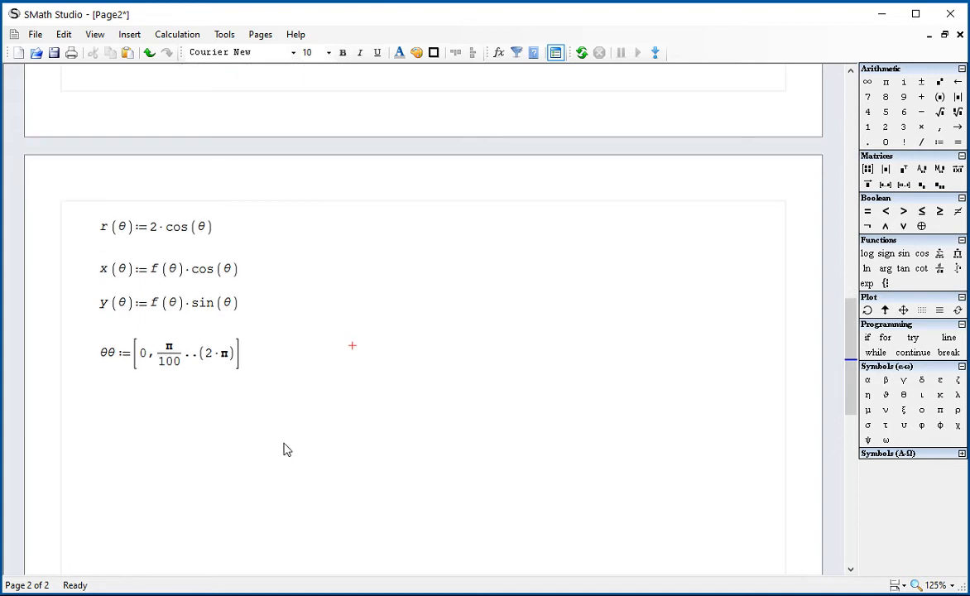
click(101, 388)
text(xx:=x)
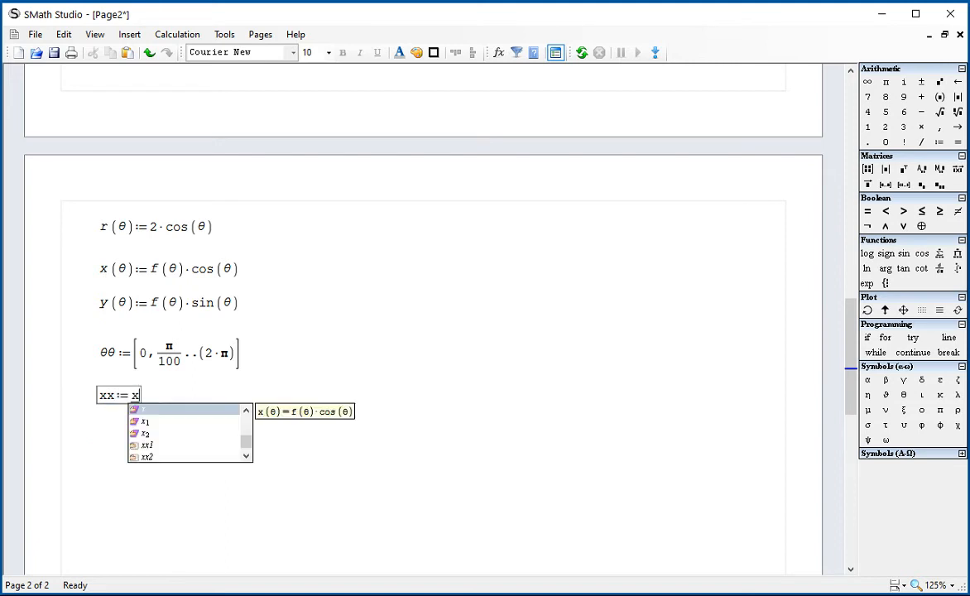
text((θθ)
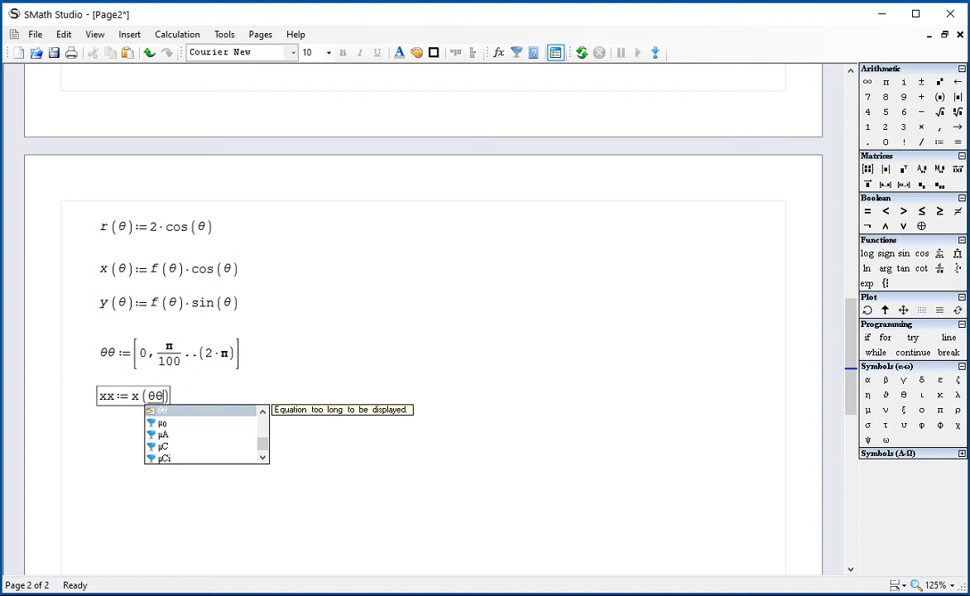
key(Right)
scroll(169, 358, up, 1)
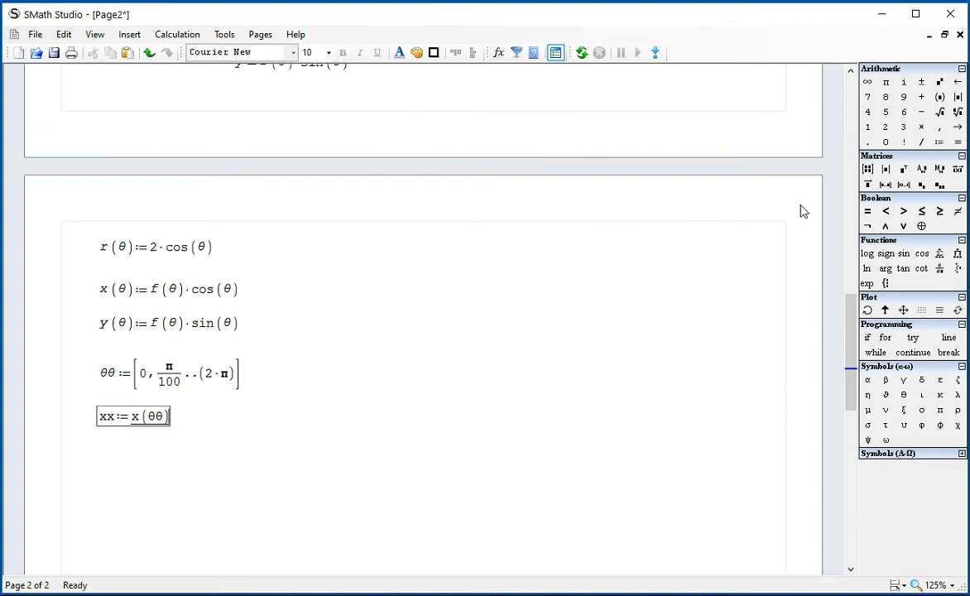
click(868, 184)
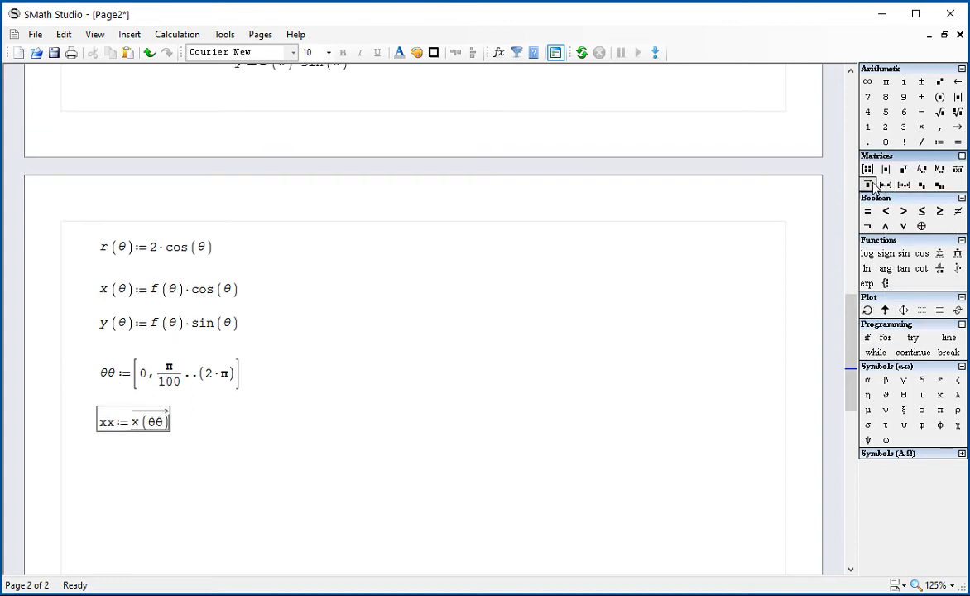
Define yy beside xx as y(θθ) with the vectorize operator applied
click(190, 420)
text(yy)
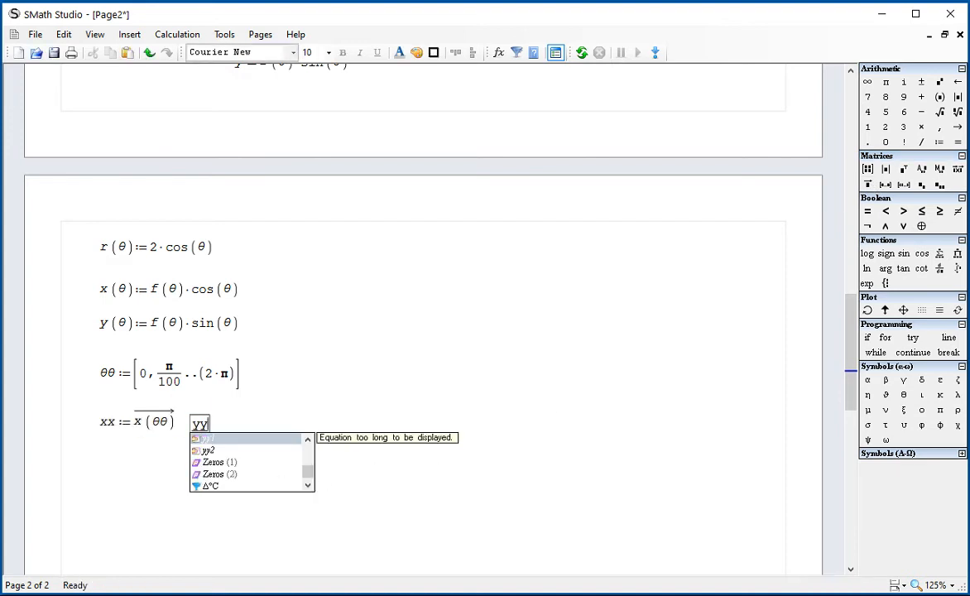
text(:=y)
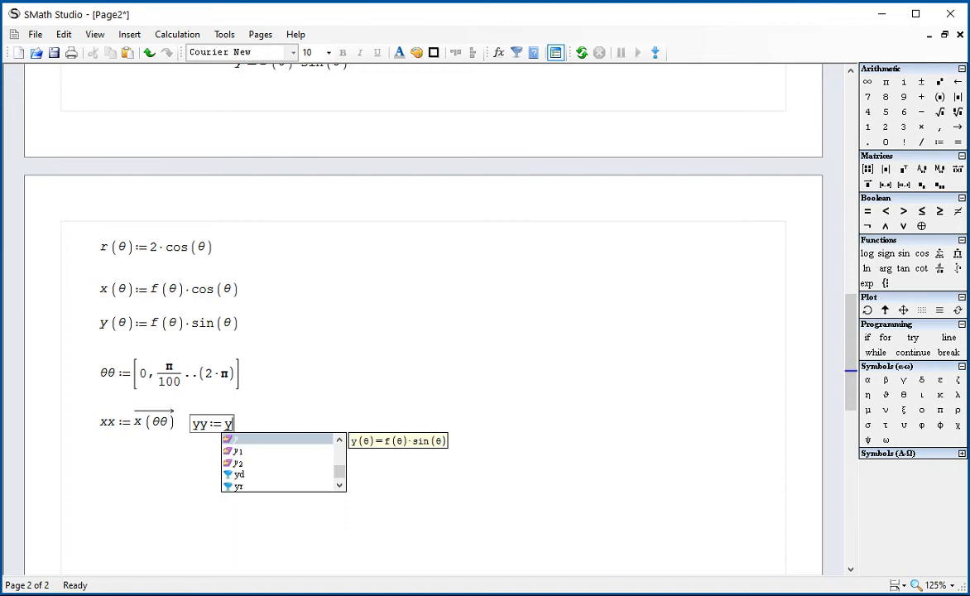
text((g)
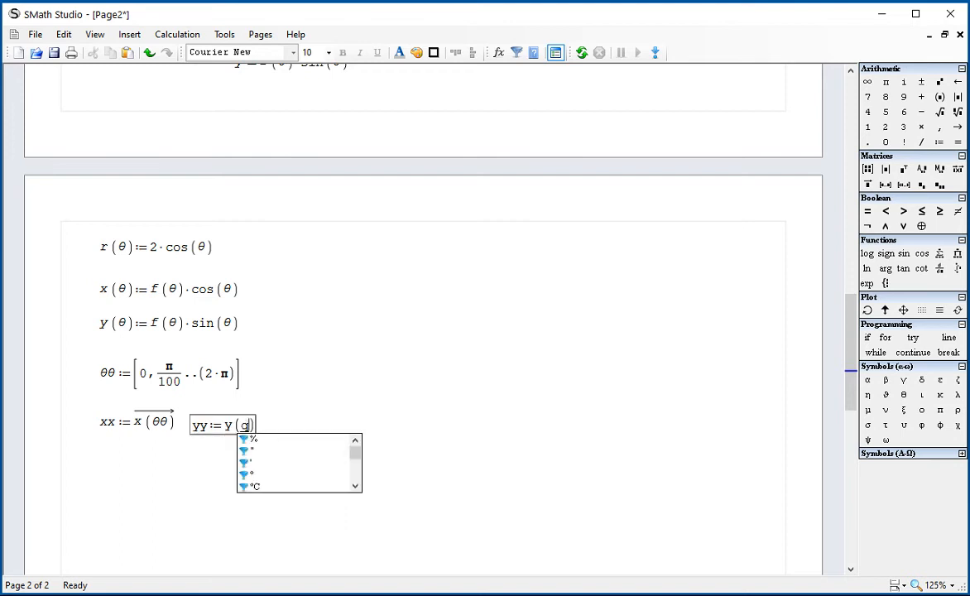
key(ctrl+g)
text(q)
key(ctrl+g)
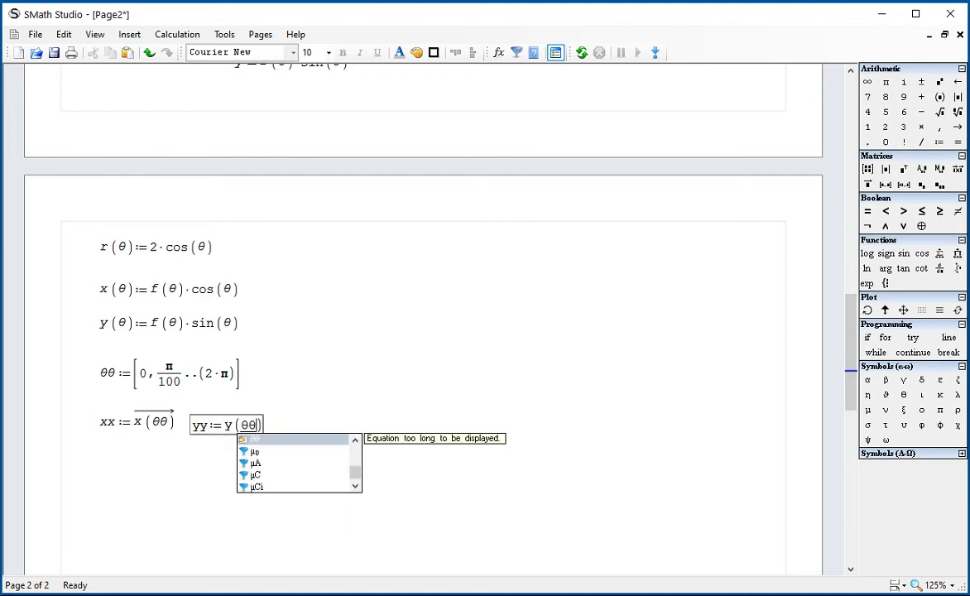
key(Right)
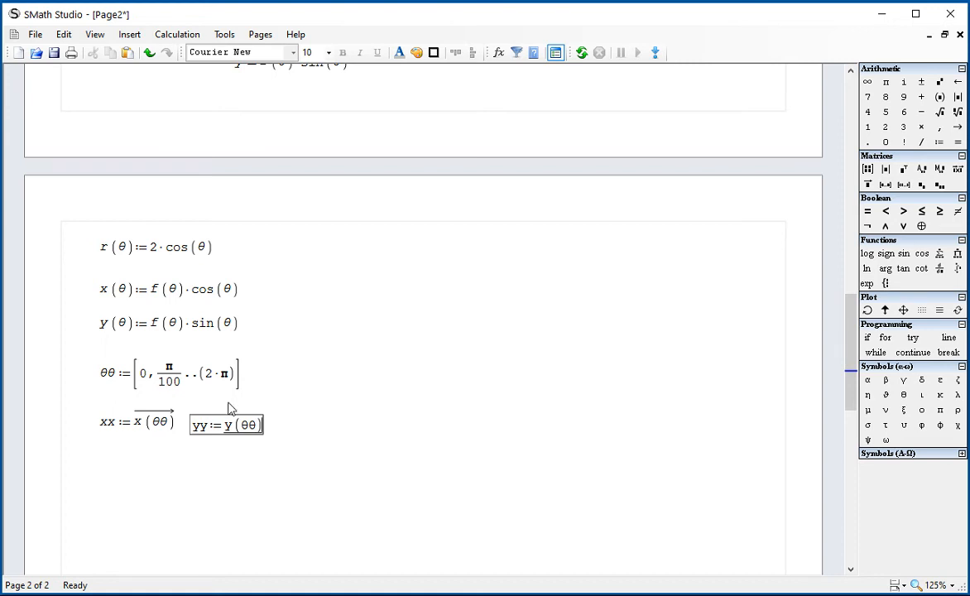
click(868, 183)
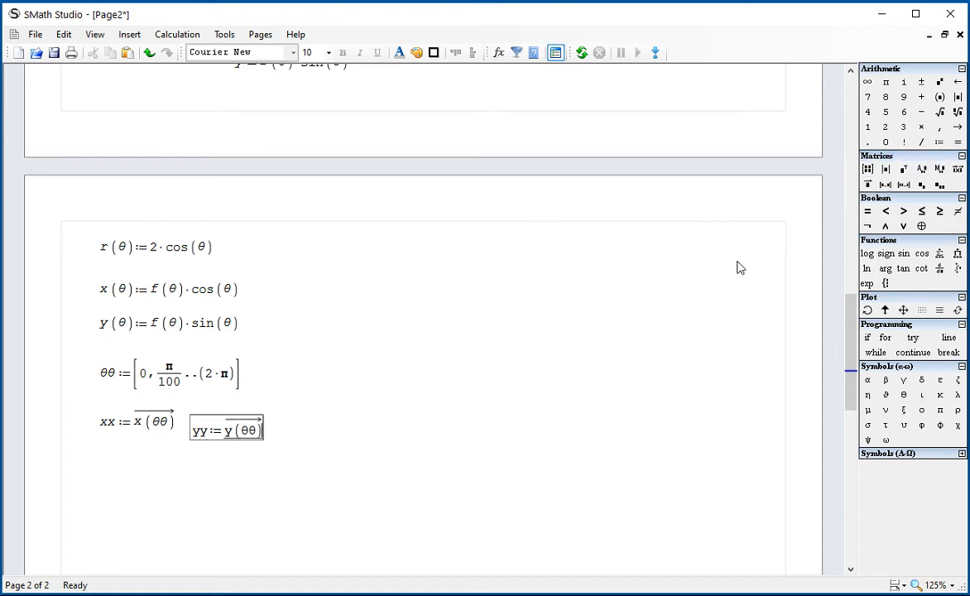
Move the yy definition up so it lines up with the xx definition
scroll(739, 267, down, 2)
drag(234, 358, 231, 336)
drag(233, 336, 233, 329)
click(237, 361)
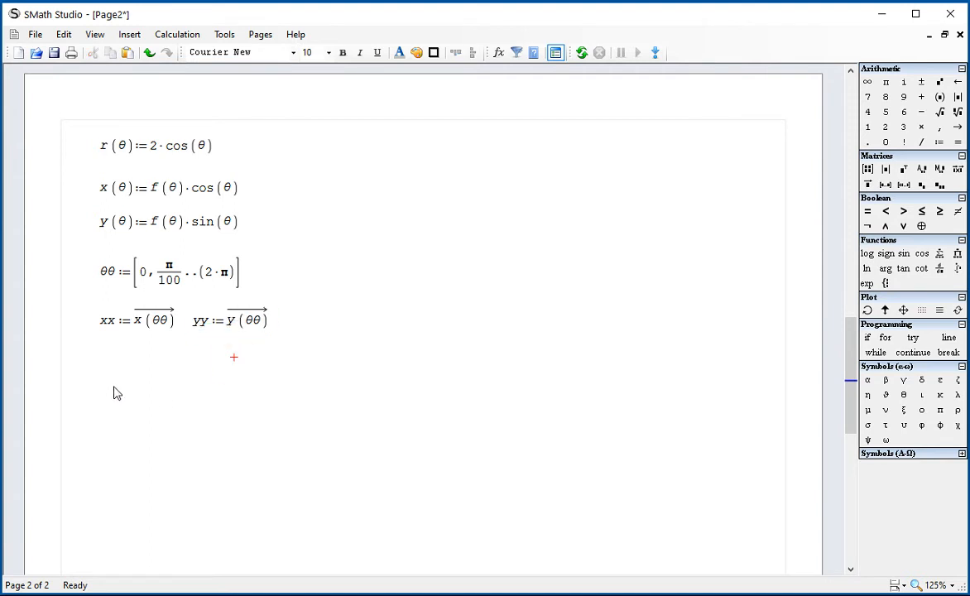
Define Mxy below the xx definition as augment(xx, yy)
click(97, 349)
text(Mxy:=)
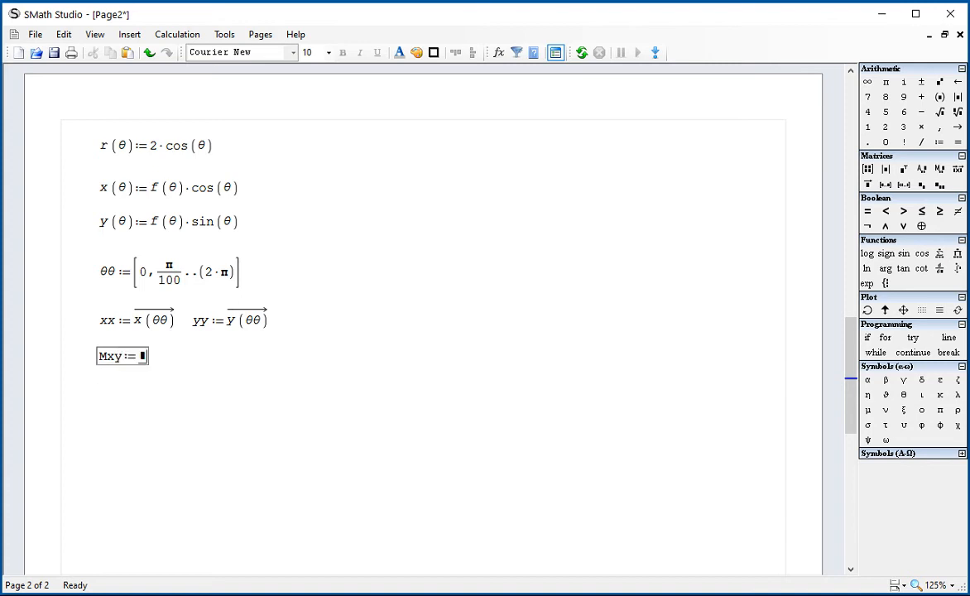
text(augment)
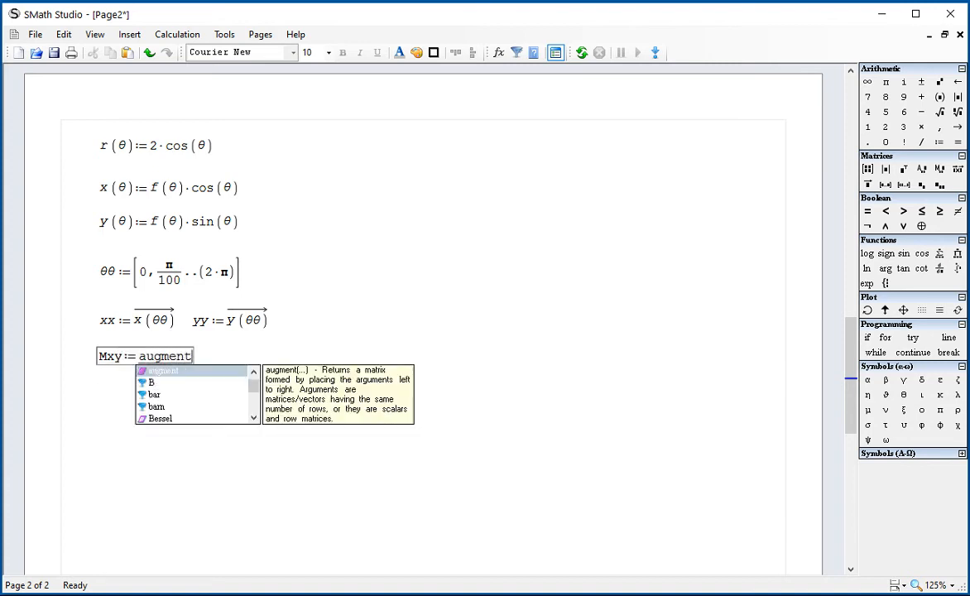
text((xx, yy)
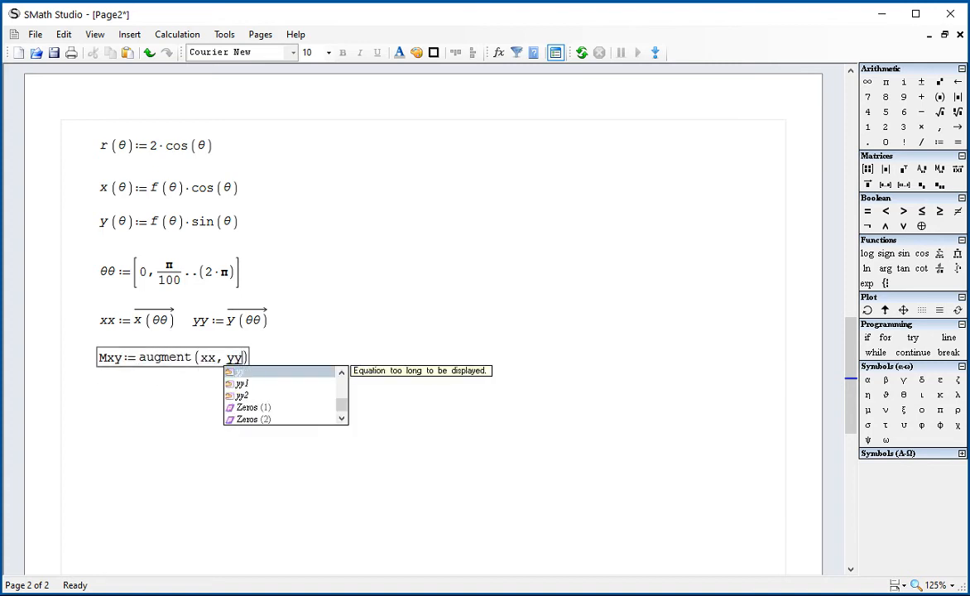
click(386, 398)
Insert an X-Y plot below the Mxy definition and enter Mxy as its plotted expression
scroll(339, 394, down, 2)
click(242, 318)
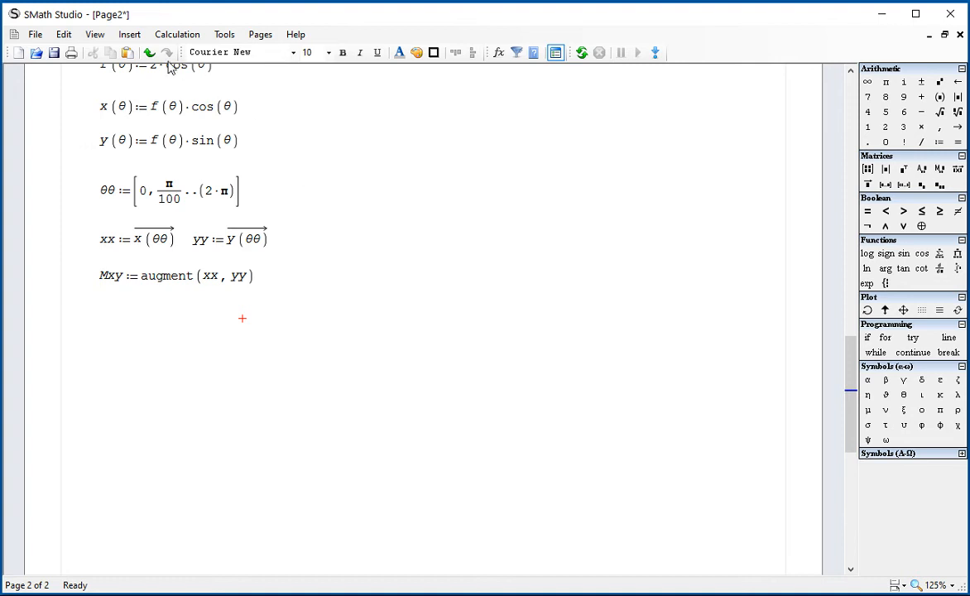
click(129, 34)
mouse_move(172, 210)
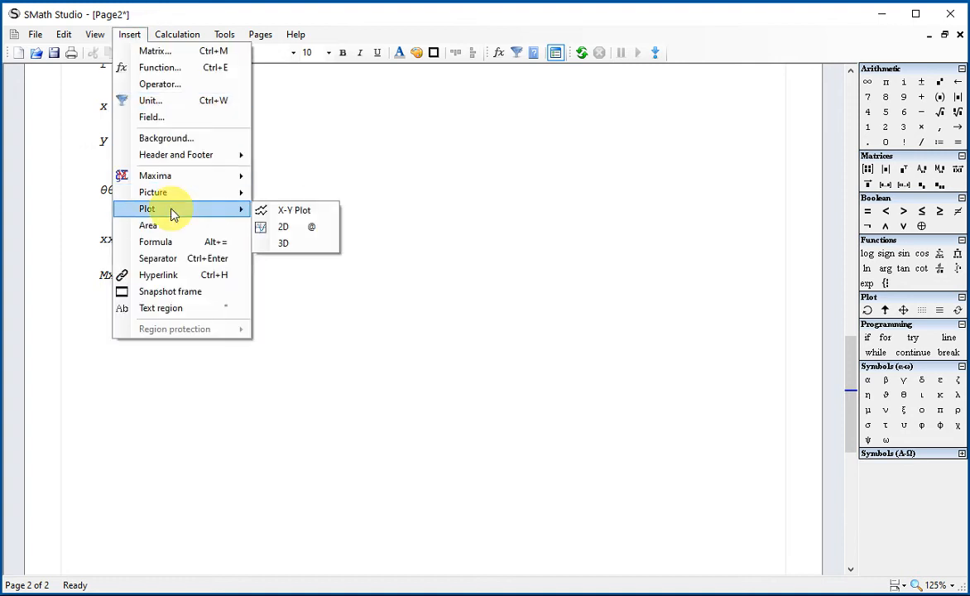
click(265, 210)
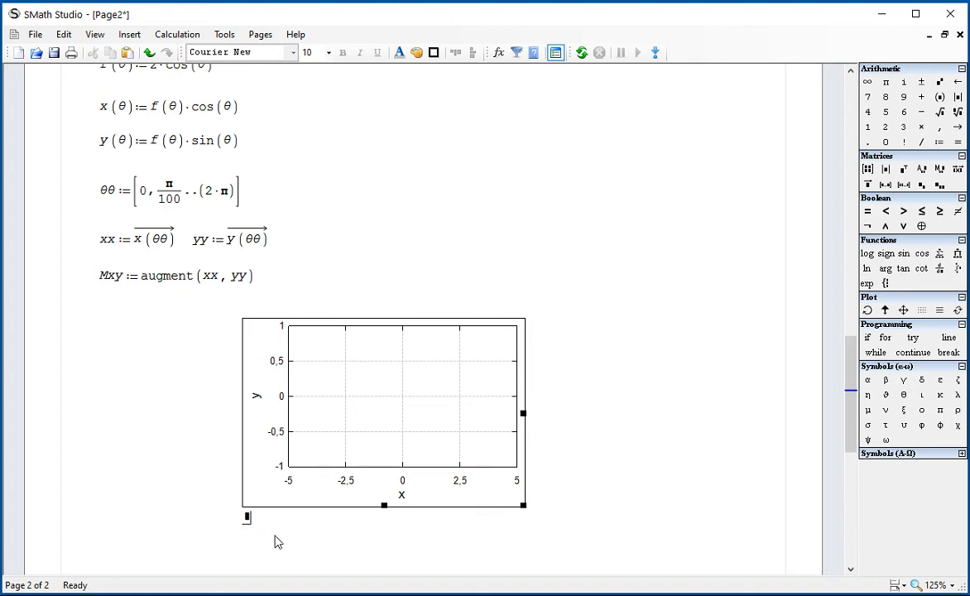
text(Mxy)
click(242, 530)
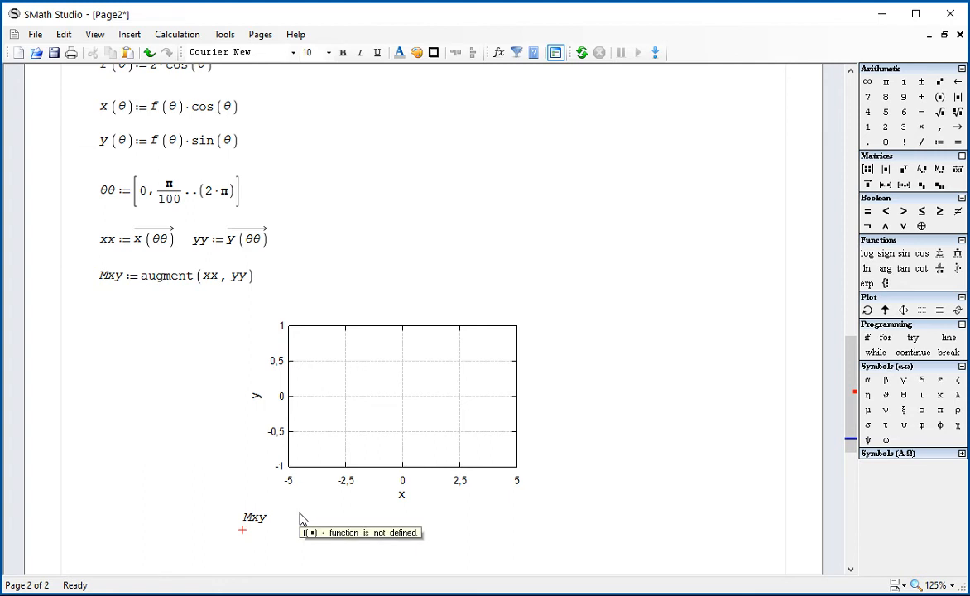
scroll(345, 240, up, 1)
click(156, 112)
double_click(152, 107)
click(285, 142)
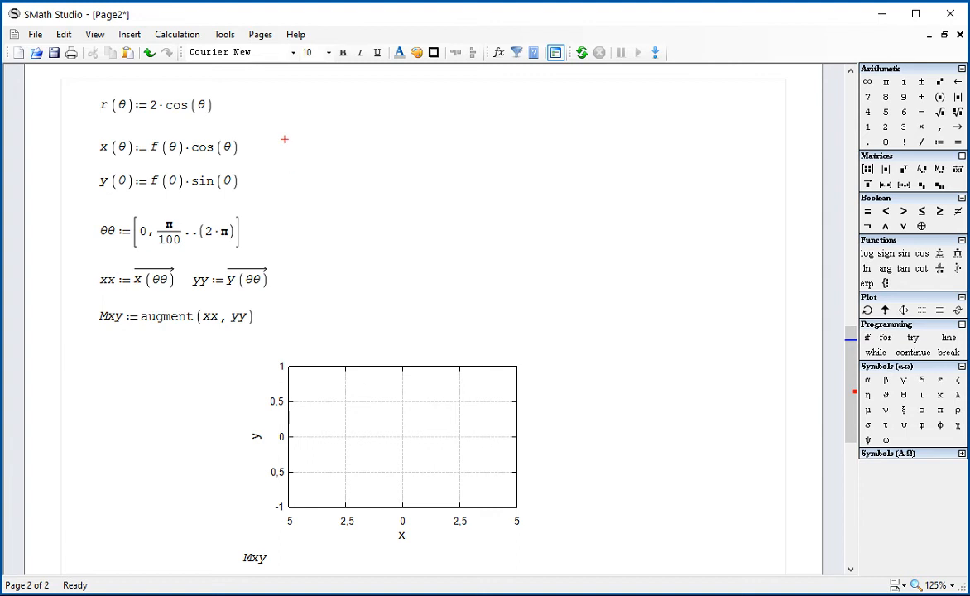
Try to evaluate min(xx) in the empty area beside the Mxy definition, and delete that expression
scroll(442, 489, down, 1)
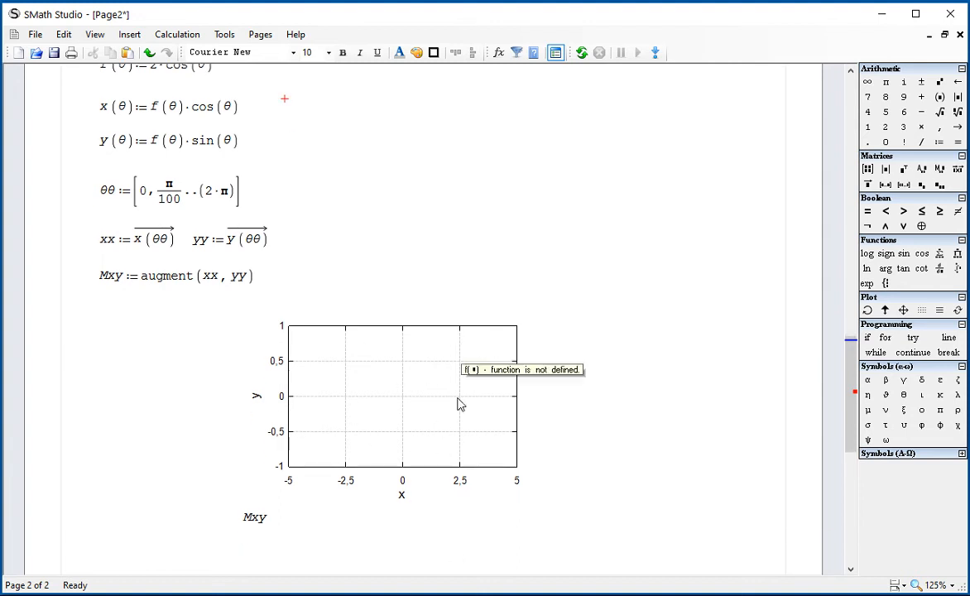
click(584, 282)
text(min ( xx ) = ■)
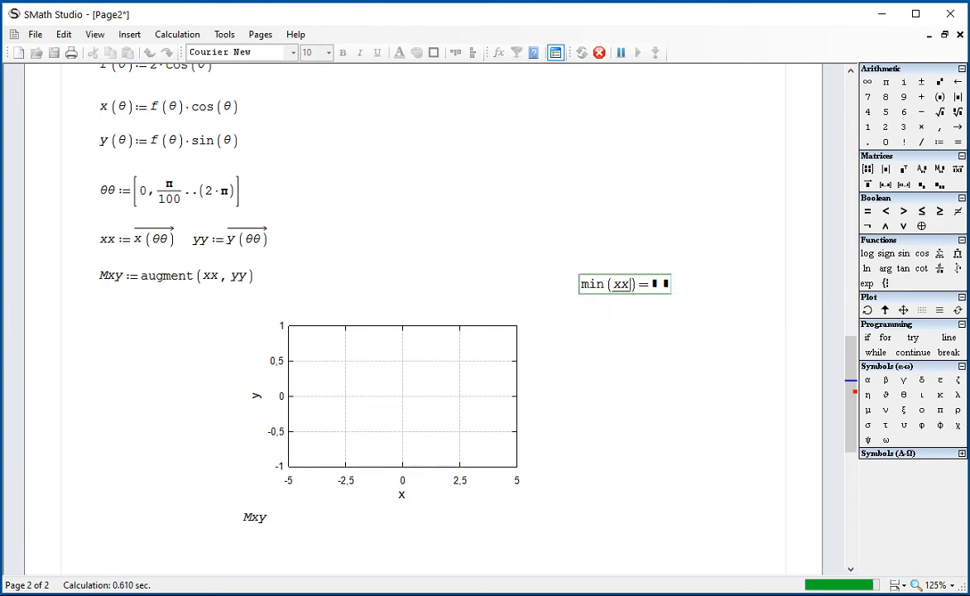
click(665, 312)
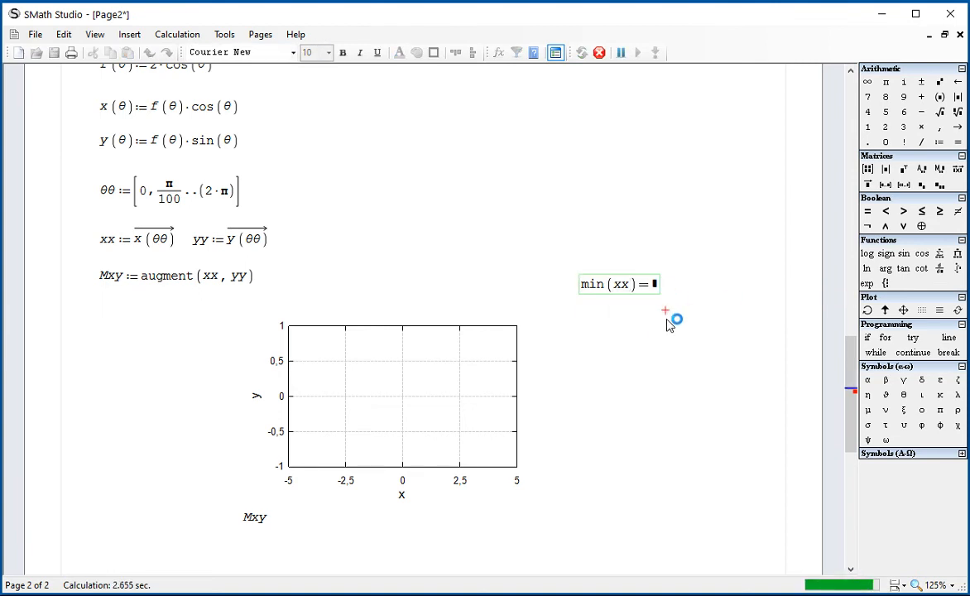
click(633, 344)
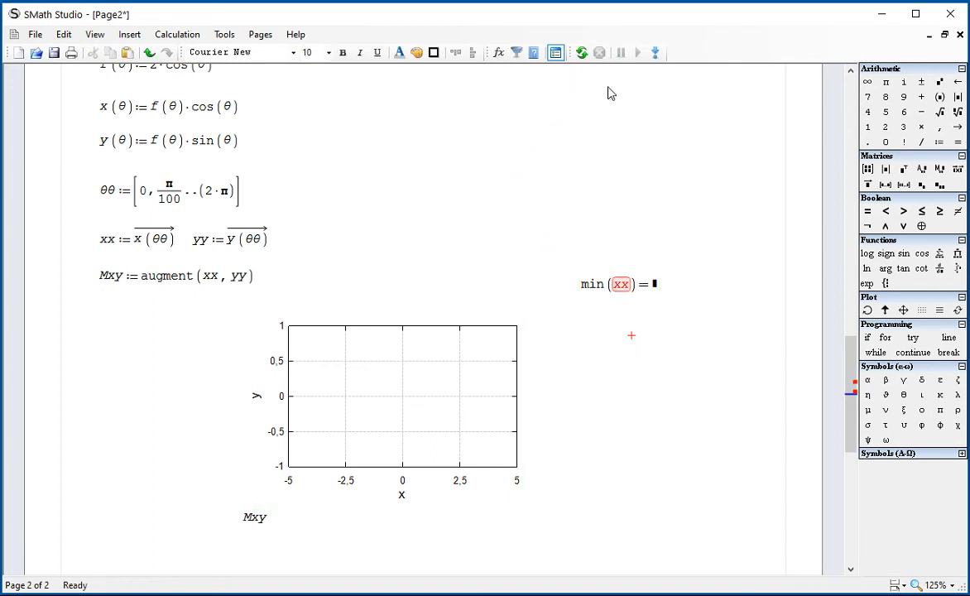
drag(674, 327, 626, 292)
key(Delete)
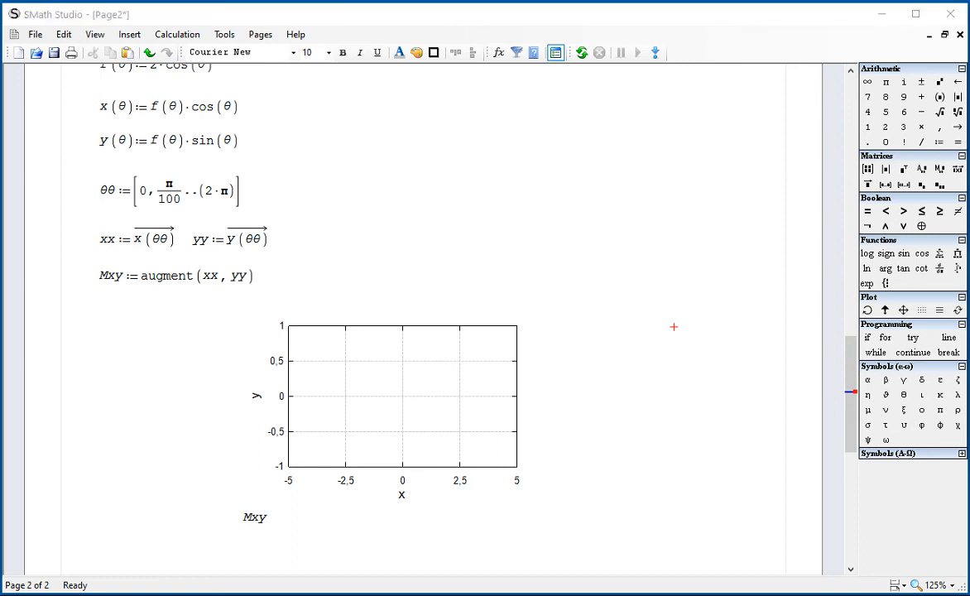
Replace f with r in the x(θ) definition so it reads r(θ)·cos(θ)
scroll(466, 379, up, 3)
scroll(467, 379, down, 1)
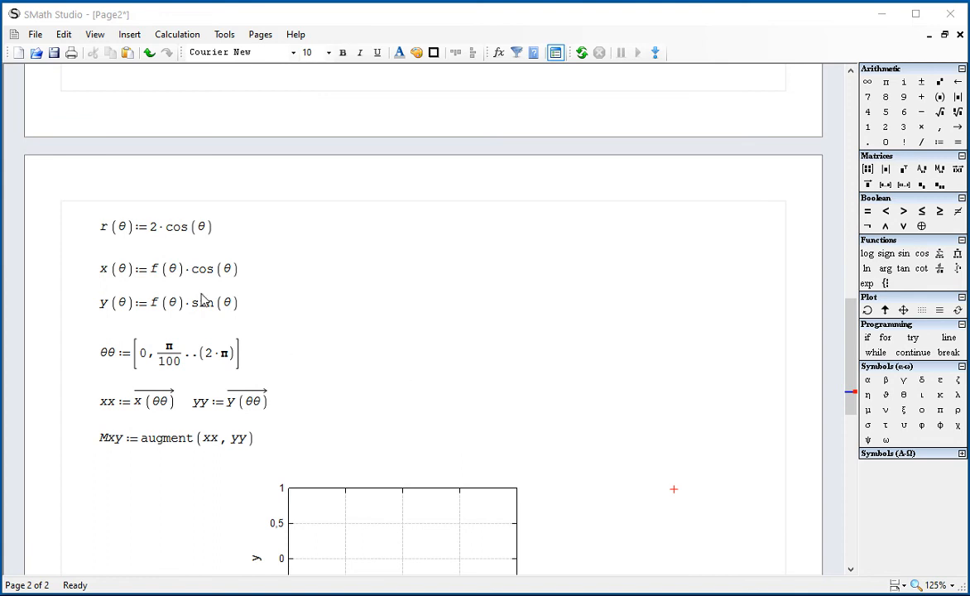
click(162, 274)
key(BackSpace)
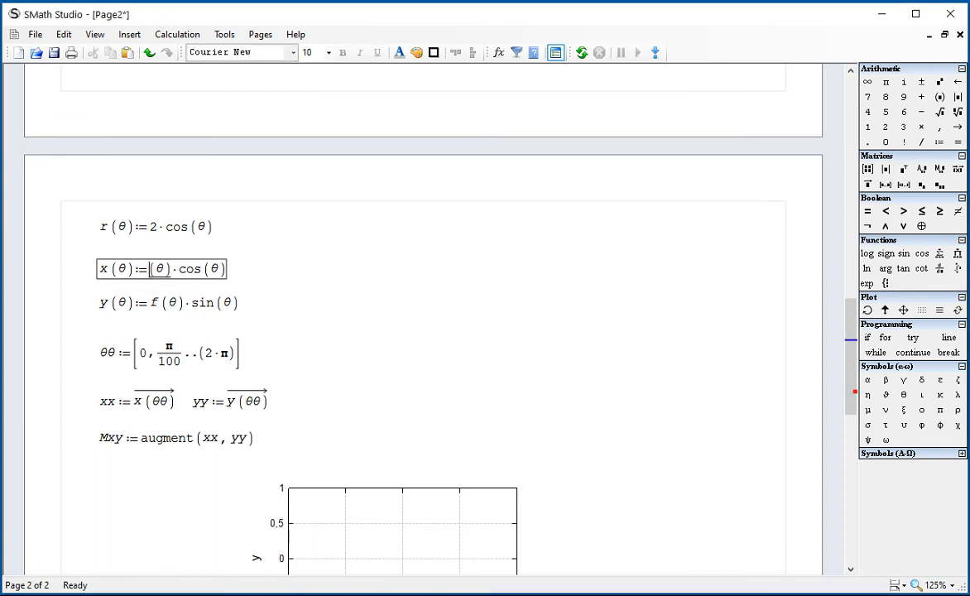
text(r)
click(453, 404)
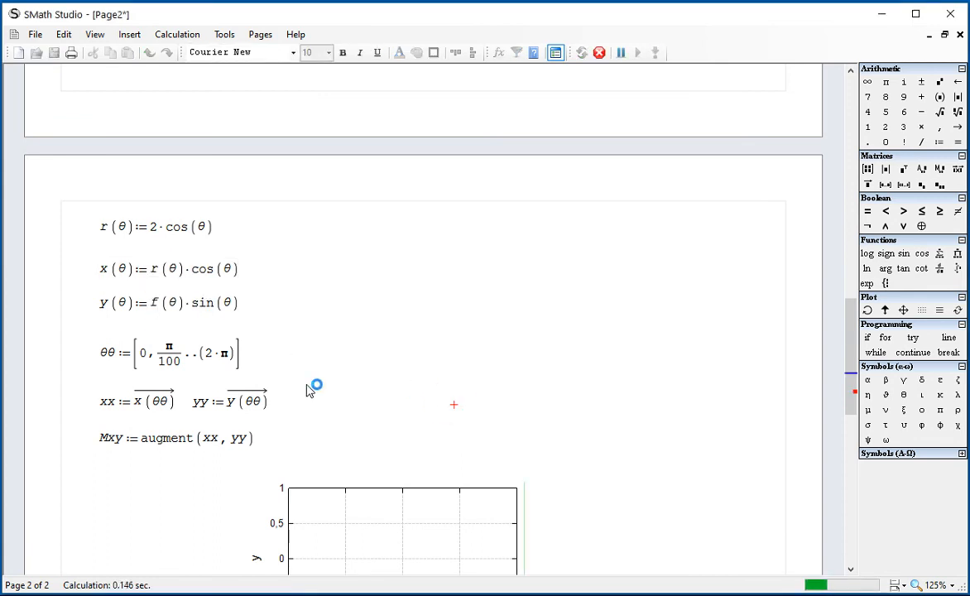
Replace f with r in the y(θ) definition so it reads r(θ)·sin(θ)
click(158, 305)
key(BackSpace)
text(r)
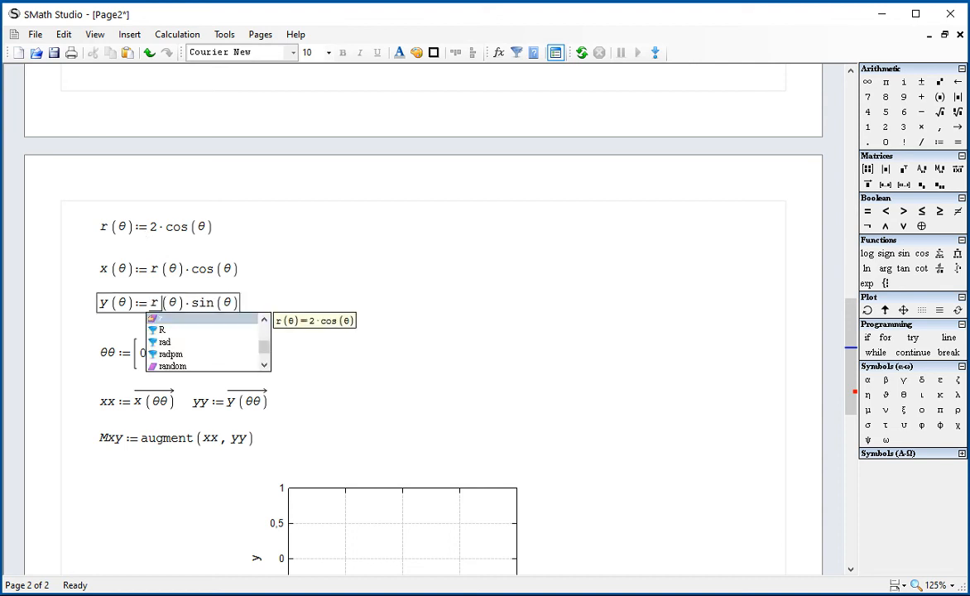
click(538, 303)
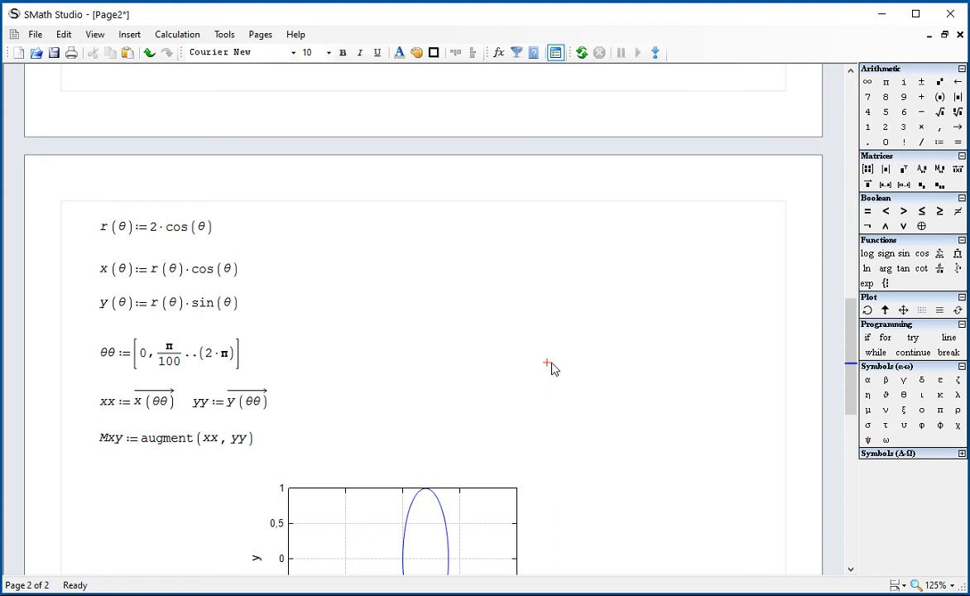
Change the polar function r(θ) to 2·(1-cos(θ)), reusing the existing cosine term inside the parentheses
scroll(551, 381, down, 3)
scroll(554, 385, down, 2)
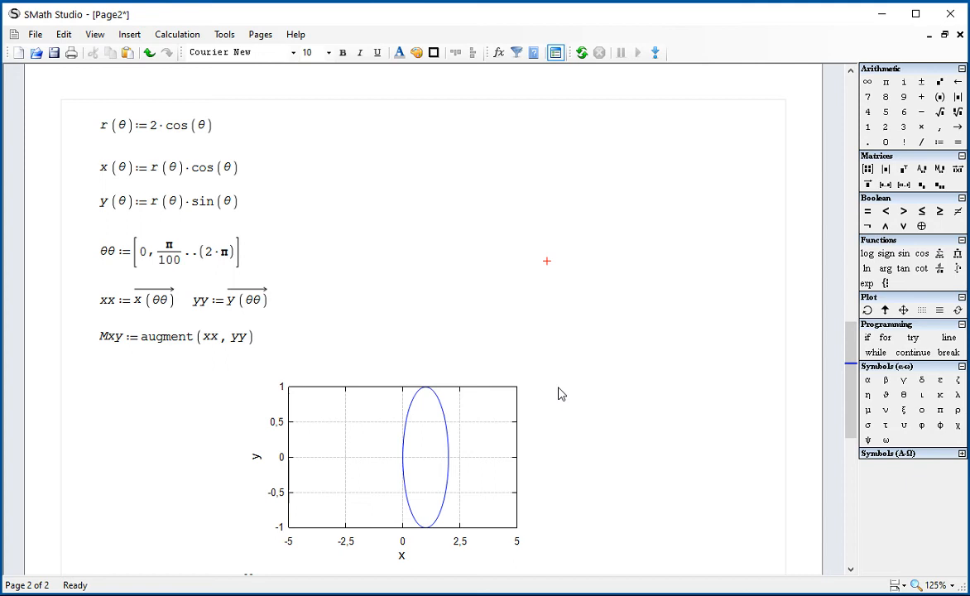
click(170, 130)
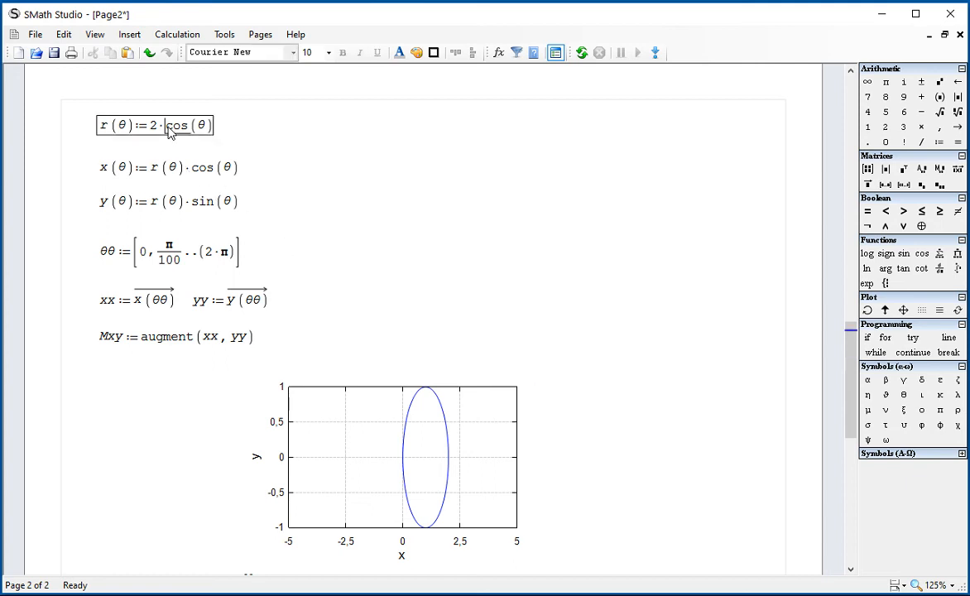
double_click(178, 135)
key(ctrl+c)
key(Delete)
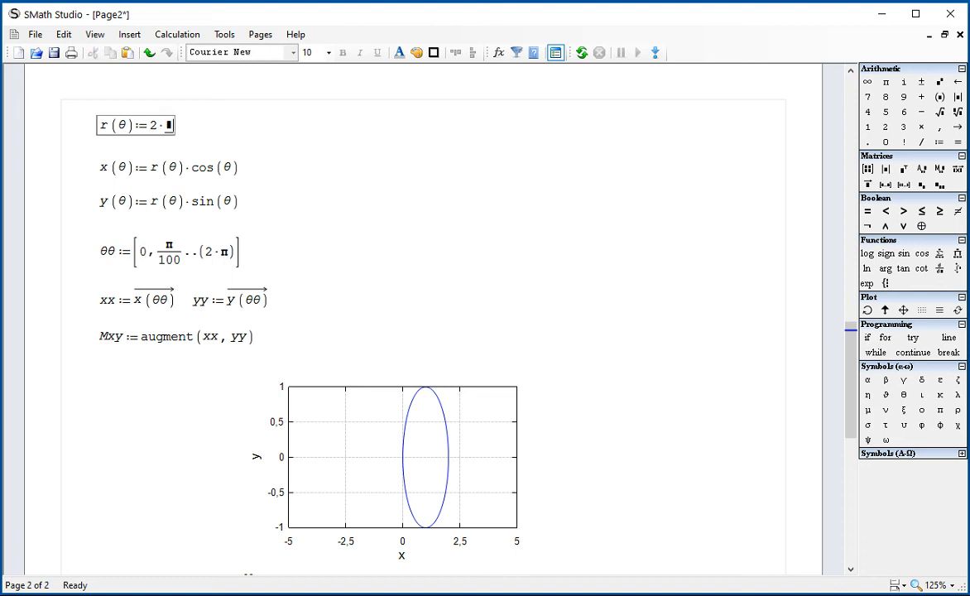
text((1-)
key(ctrl+v)
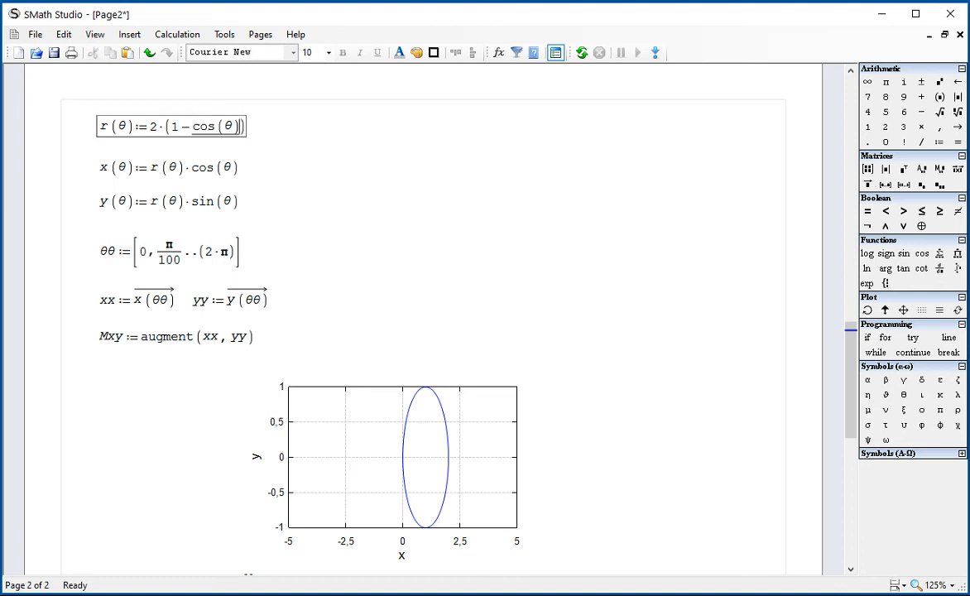
click(630, 221)
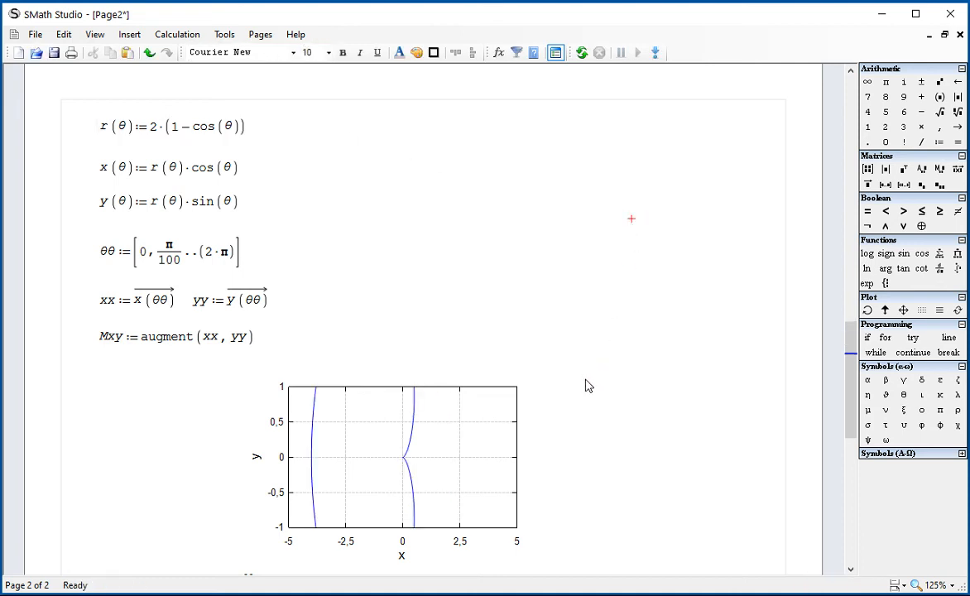
Evaluate min(xx) and max(xx) side by side in the empty area beside the xx and yy definitions
scroll(557, 469, down, 1)
scroll(556, 469, down, 1)
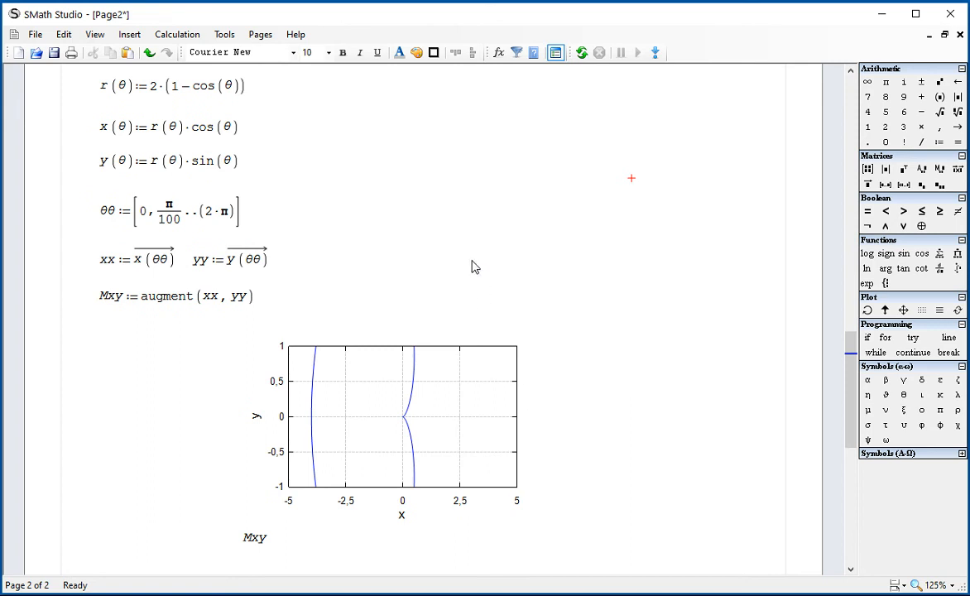
text(min(xx)=)
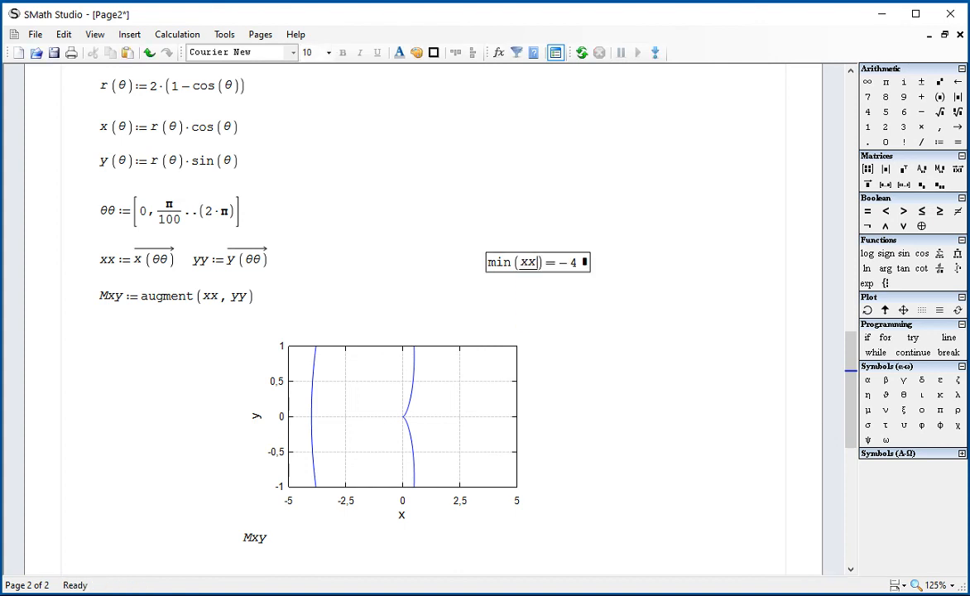
click(610, 264)
text(max)
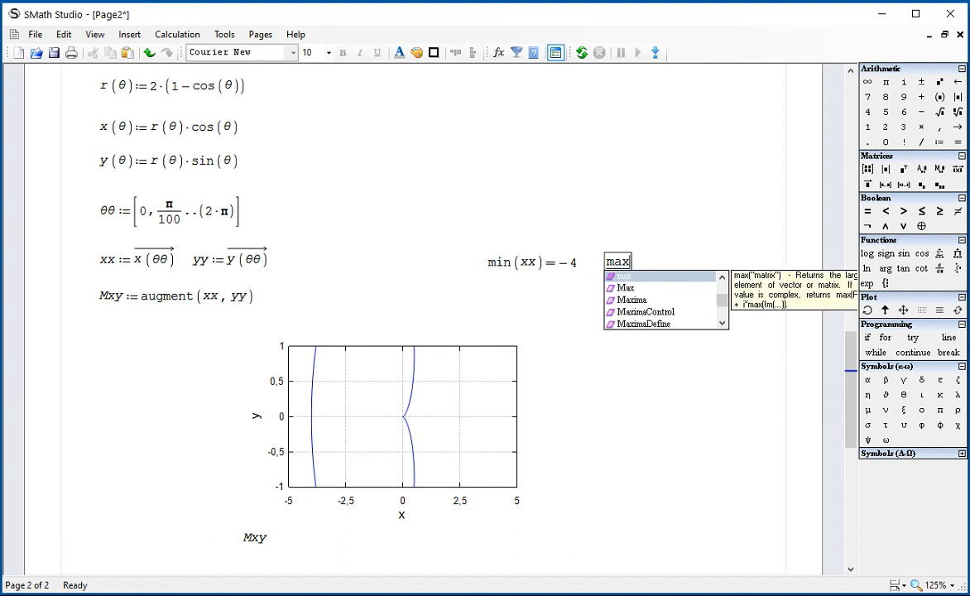
text( ( xx ) = 0.4998)
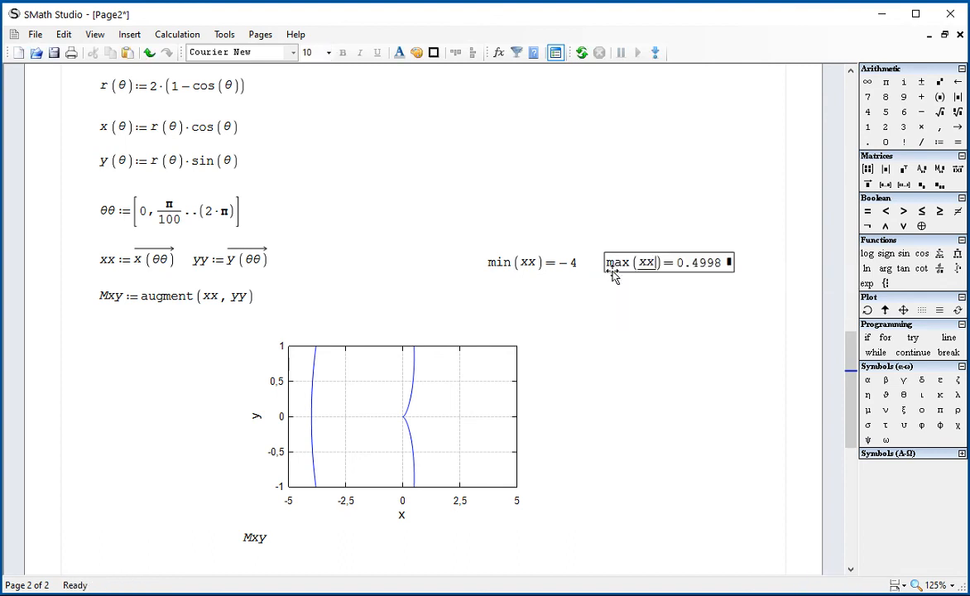
Evaluate min(yy) and max(yy) side by side in the row below the xx extremes
click(489, 295)
text(m)
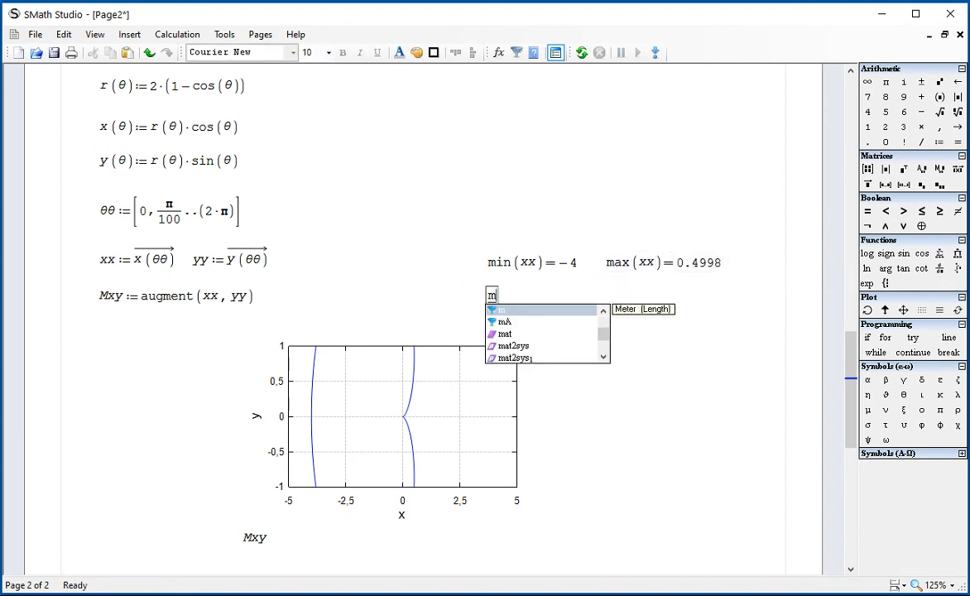
text(in(yy) = -2.5978)
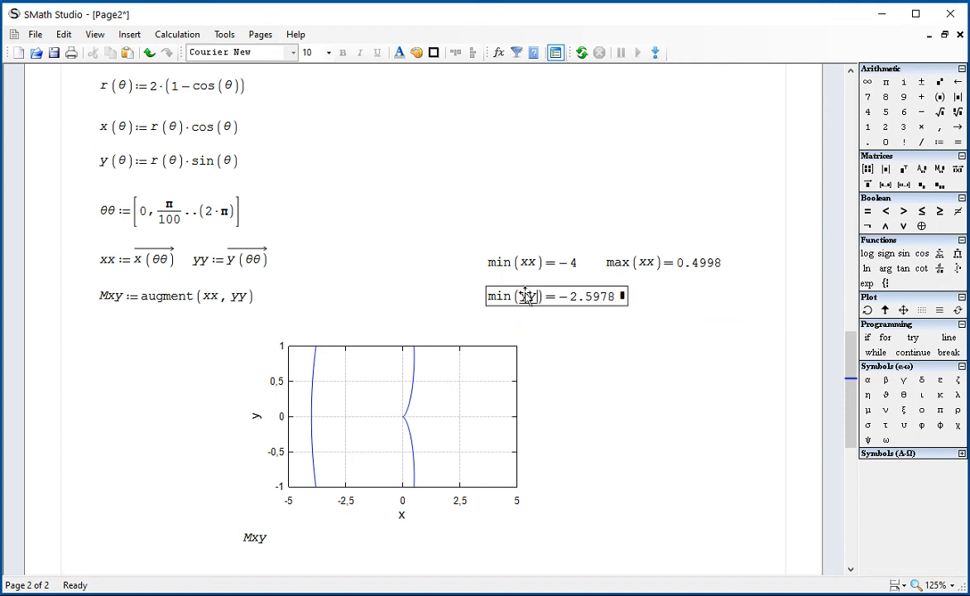
click(648, 294)
text(ma)
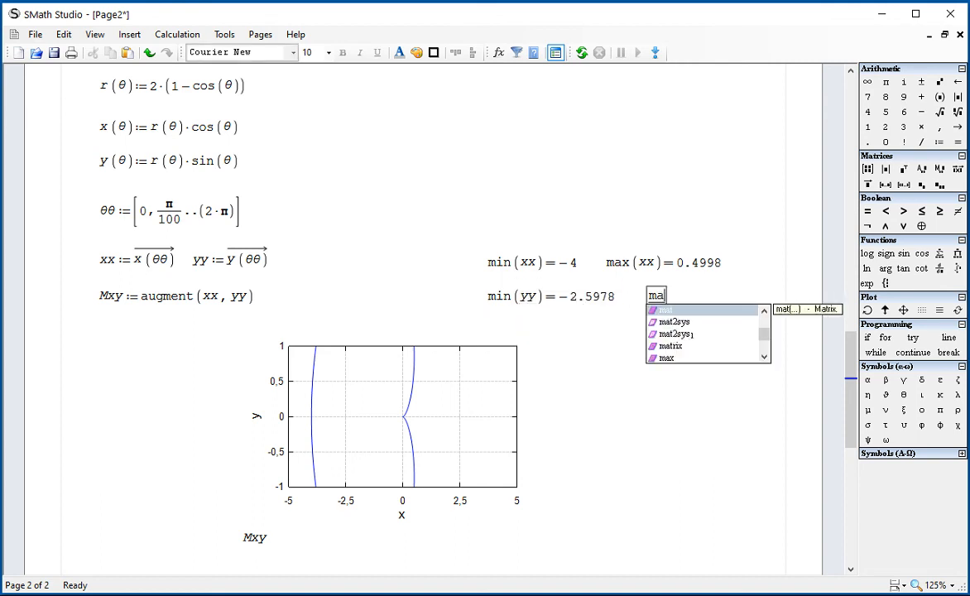
text(x(yy)=2.5978)
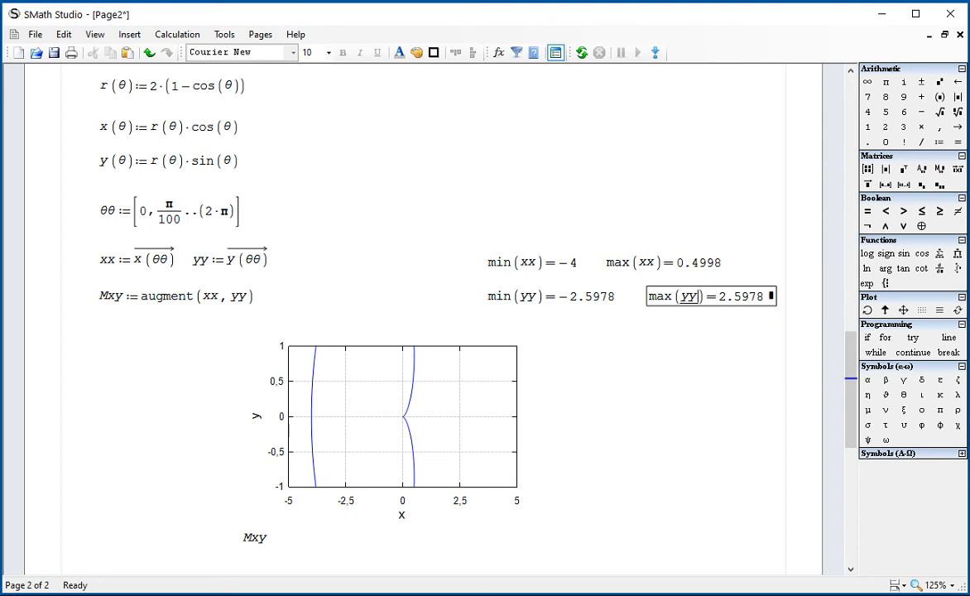
Move the max(xx) expression sideways so it lines up above max(yy)
scroll(648, 294, up, 1)
click(525, 268)
drag(520, 265, 697, 290)
click(676, 411)
Set the polar plot's X-axis limits to a minimum of -4 and a maximum of 2
scroll(677, 412, down, 3)
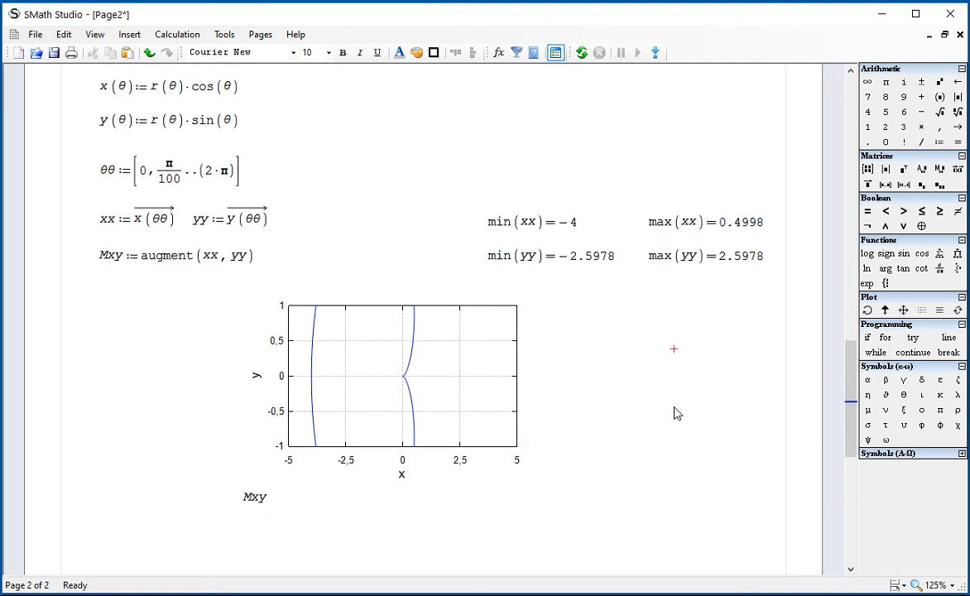
scroll(675, 413, down, 2)
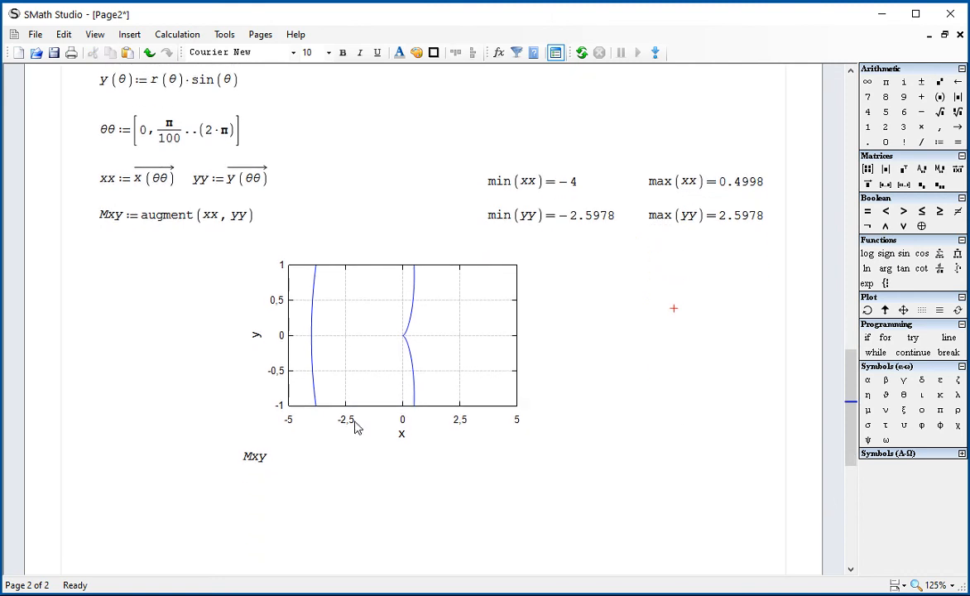
double_click(401, 426)
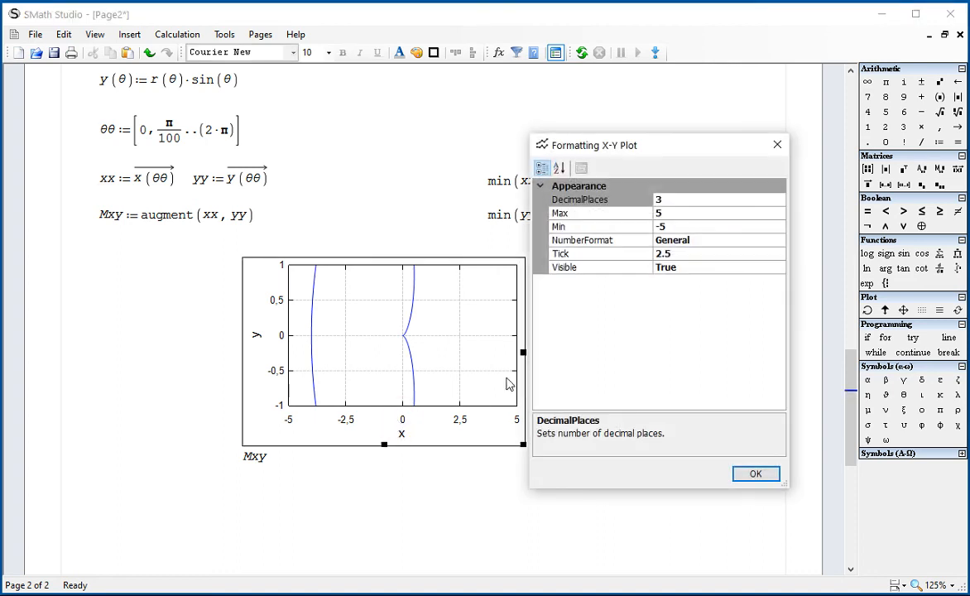
click(780, 149)
double_click(380, 336)
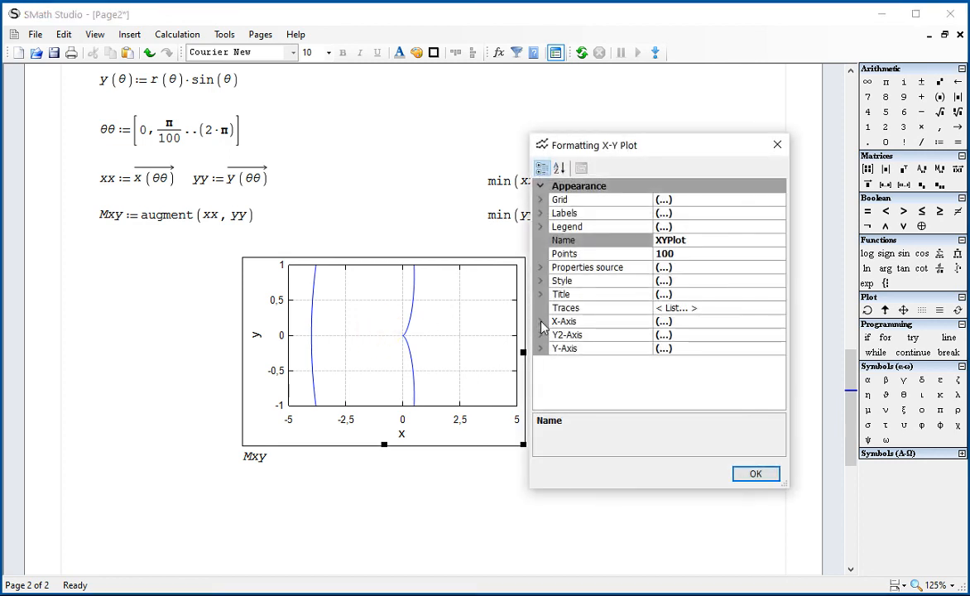
click(540, 321)
click(676, 362)
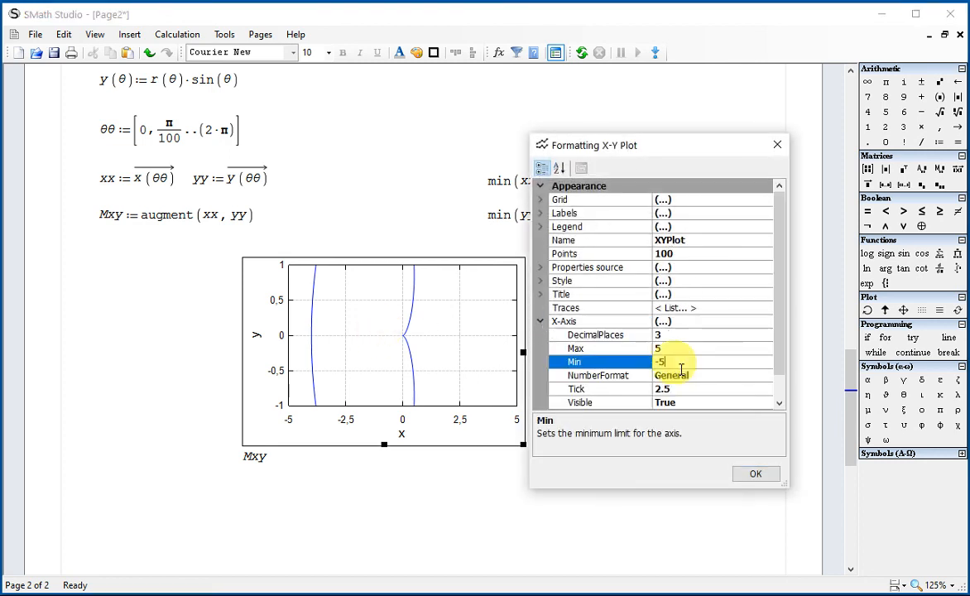
text(-4)
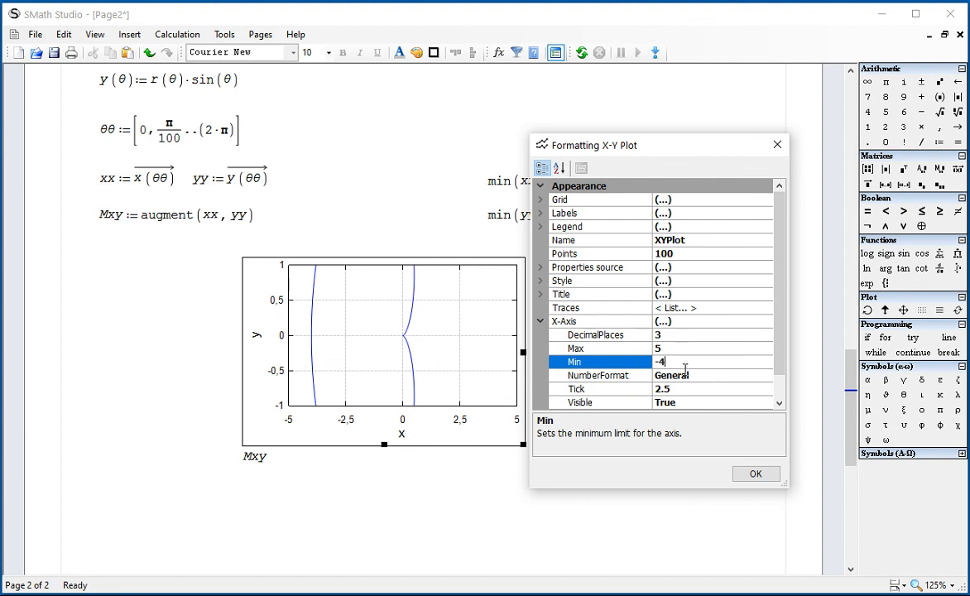
click(667, 351)
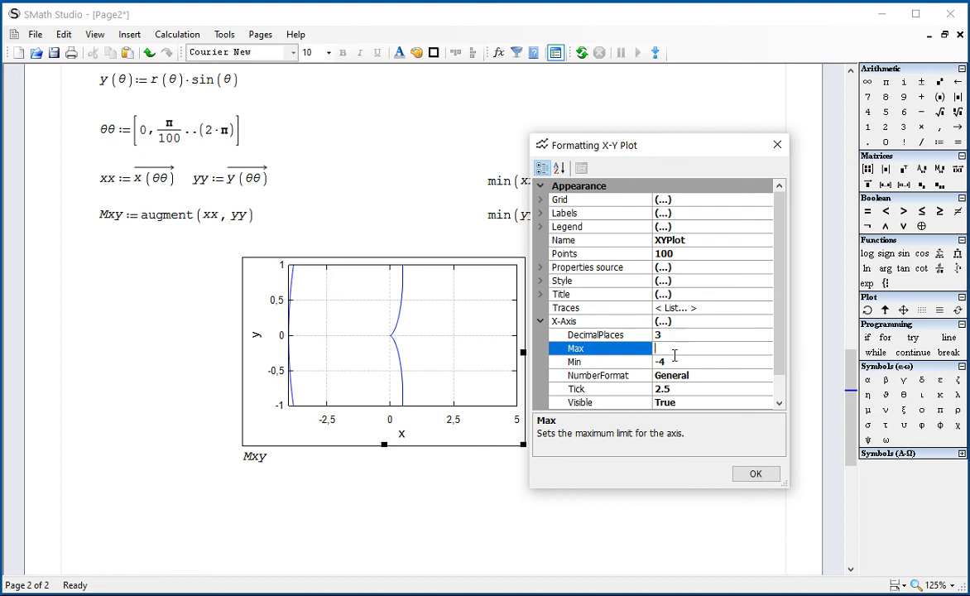
key(Return)
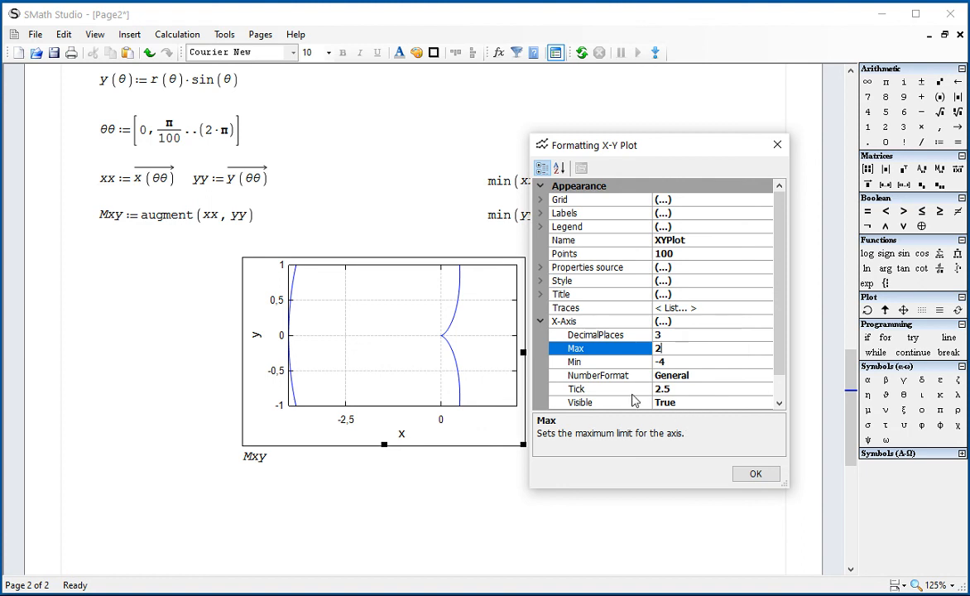
click(541, 321)
Set the polar plot's Y-axis limits to a minimum of -3 and a maximum of 3
click(540, 348)
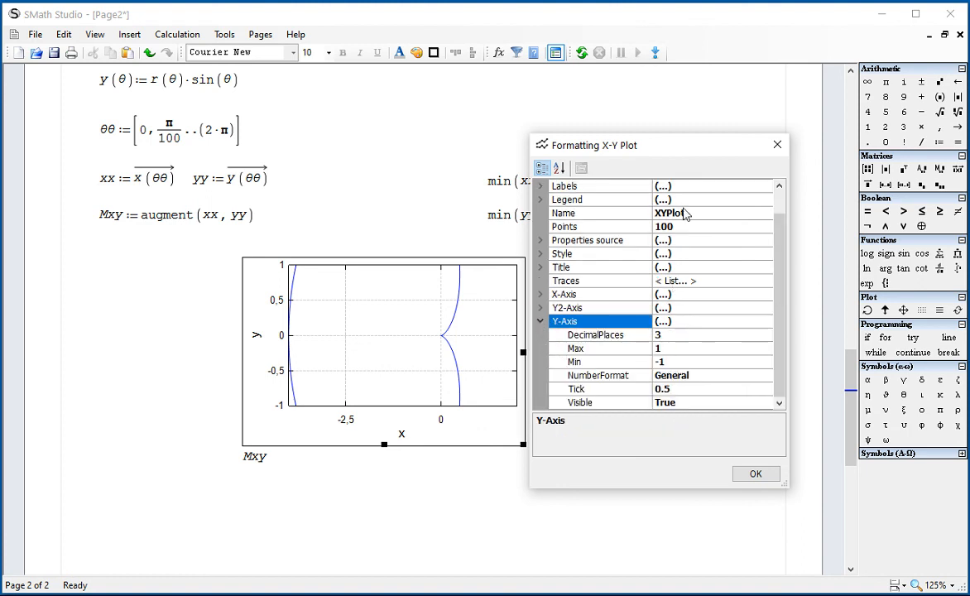
drag(693, 149, 760, 223)
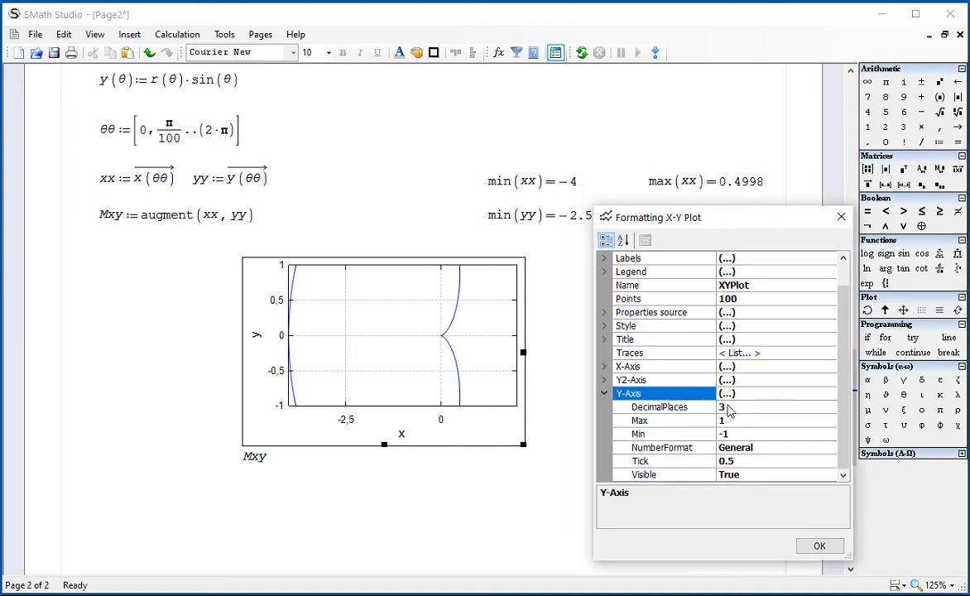
click(727, 435)
text(3)
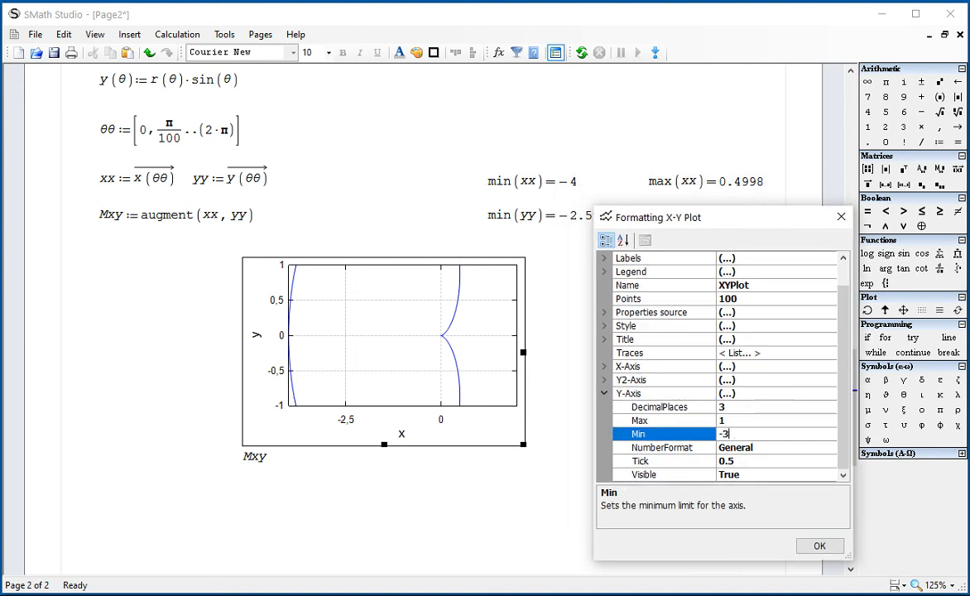
click(733, 423)
key(BackSpace)
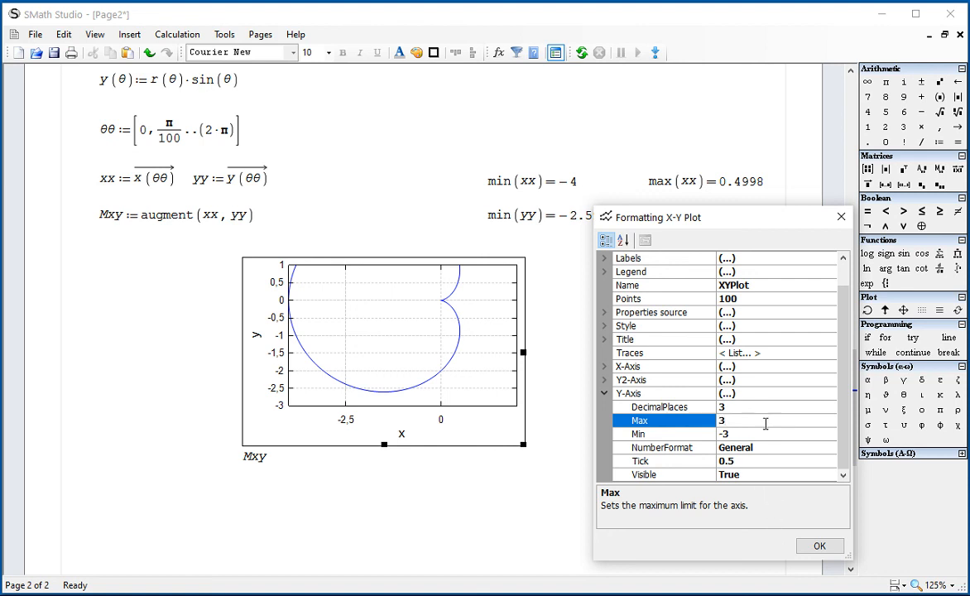
Set the tick spacing to 1 on both the Y-axis and X-axis, and close the plot formatting
click(744, 462)
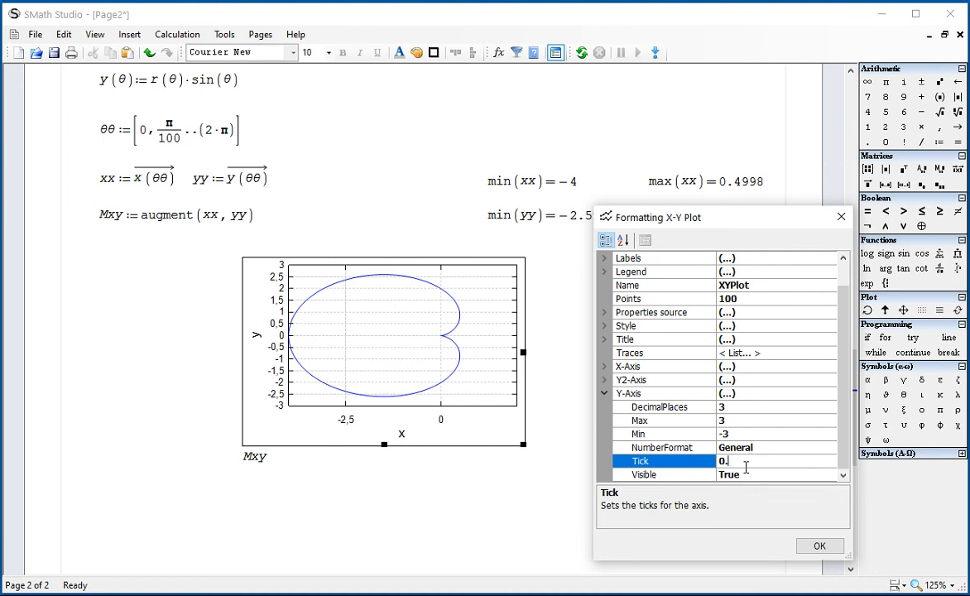
click(767, 421)
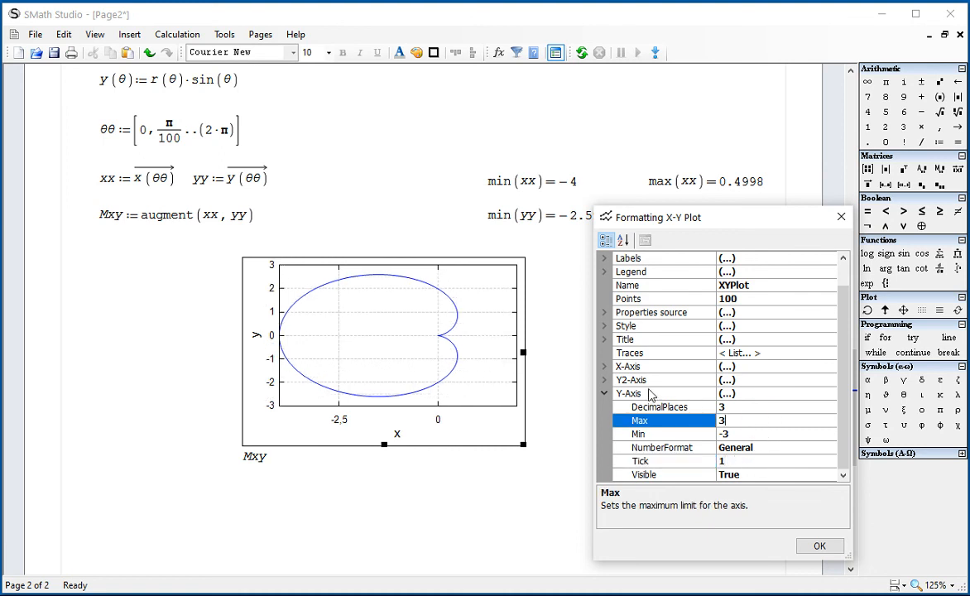
click(605, 366)
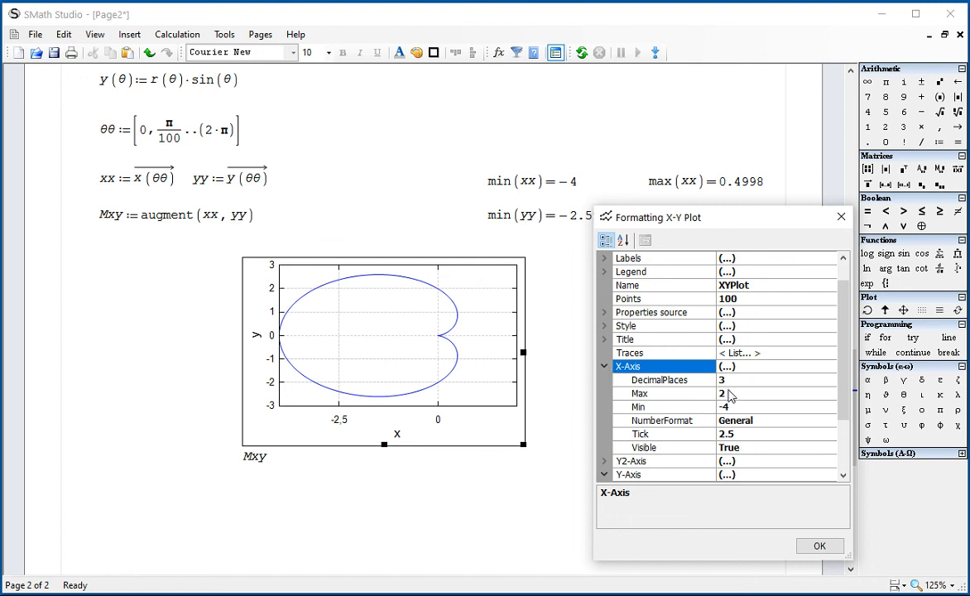
click(738, 438)
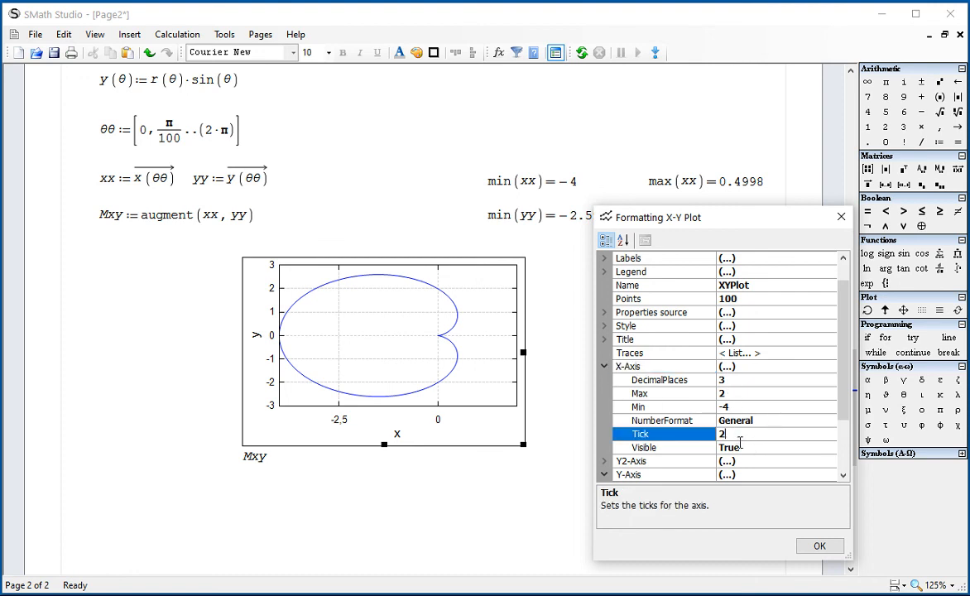
click(773, 461)
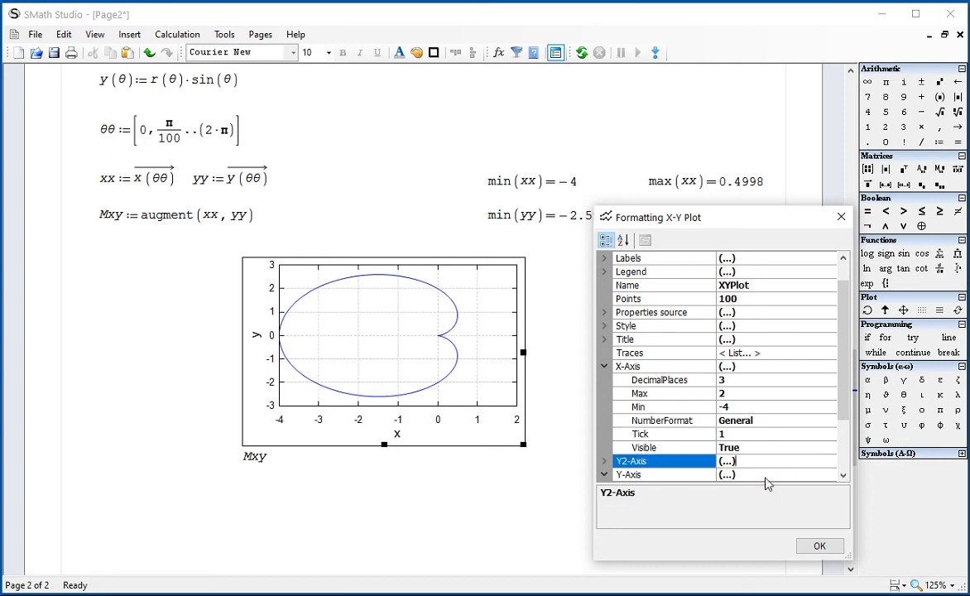
click(843, 219)
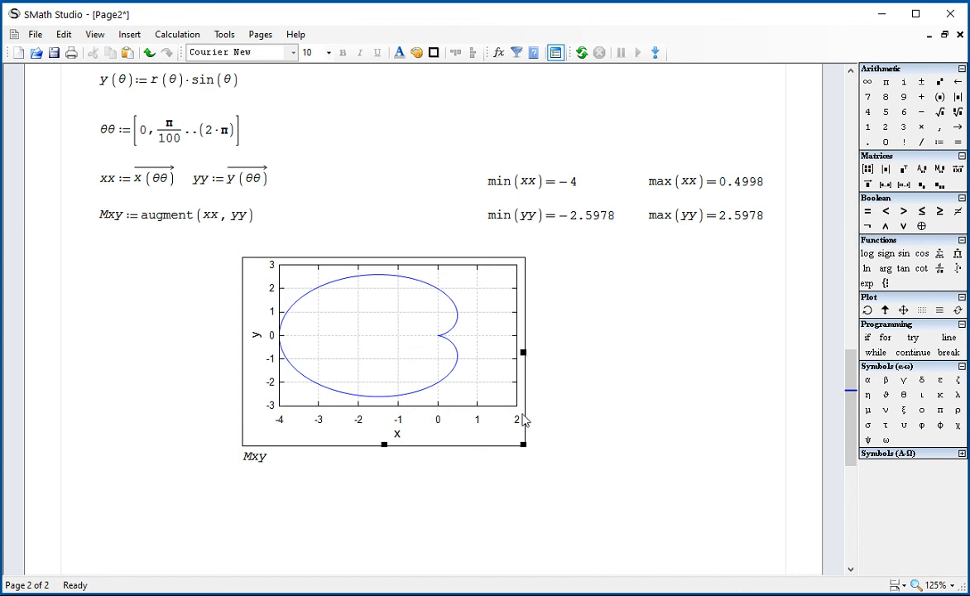
Enlarge the polar plot, mainly in height, and trim its width slightly so both axes have a similar scale
drag(524, 447, 581, 551)
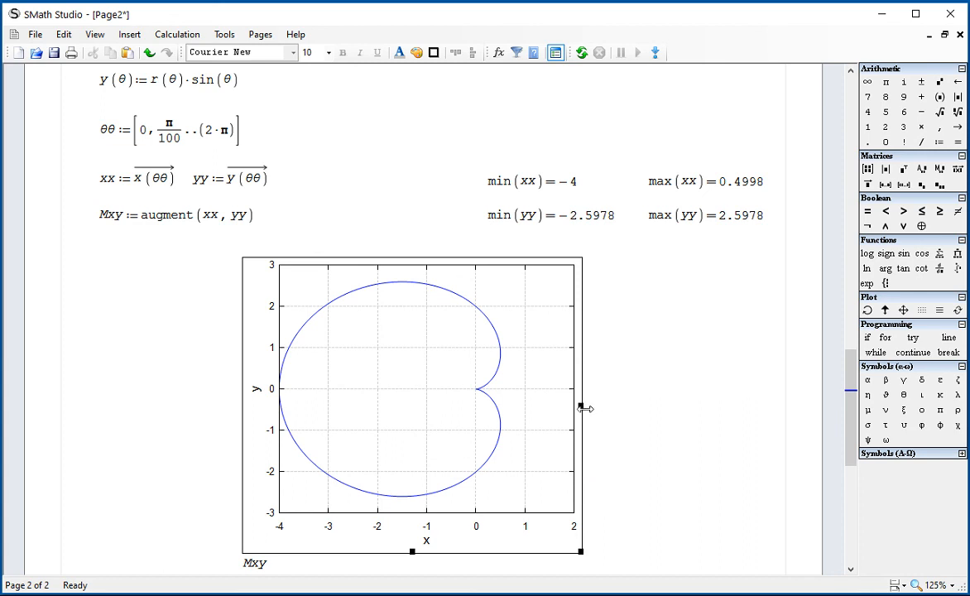
drag(584, 409, 567, 415)
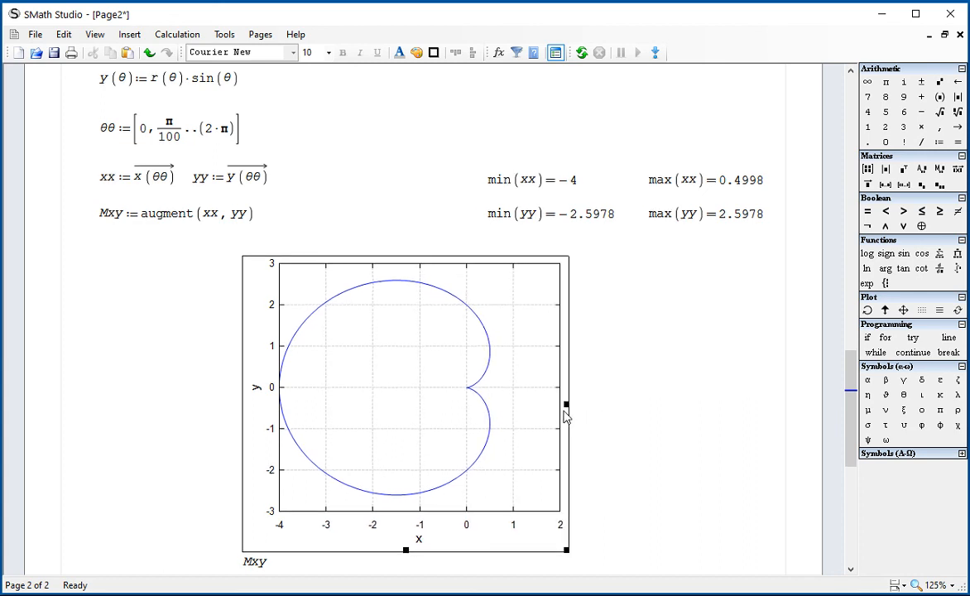
click(622, 403)
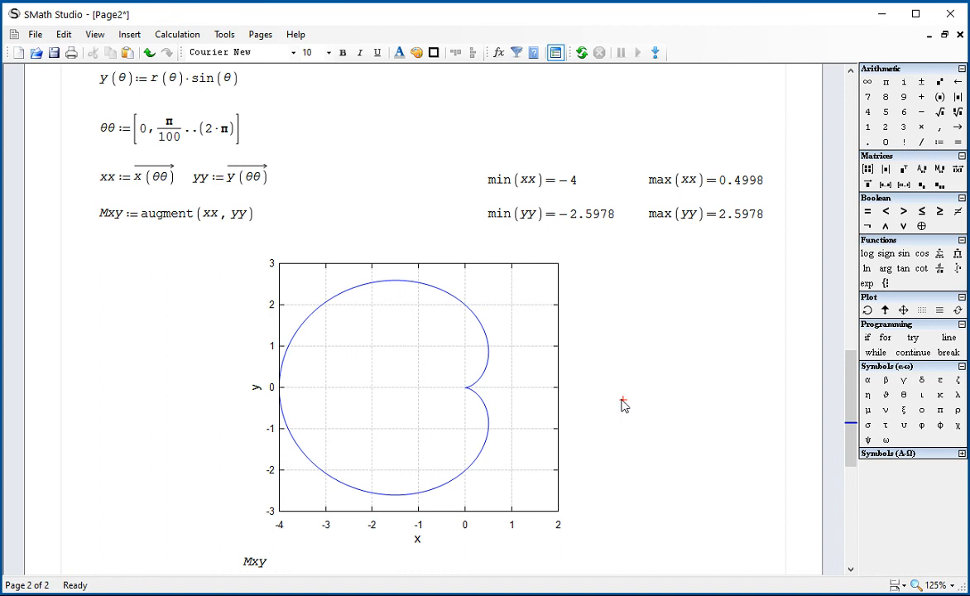
Review the polar plot, the r(θ), x(θ) and y(θ) definitions and the ellipse section, and switch to the Notepad title note
scroll(624, 404, up, 1)
scroll(624, 406, down, 3)
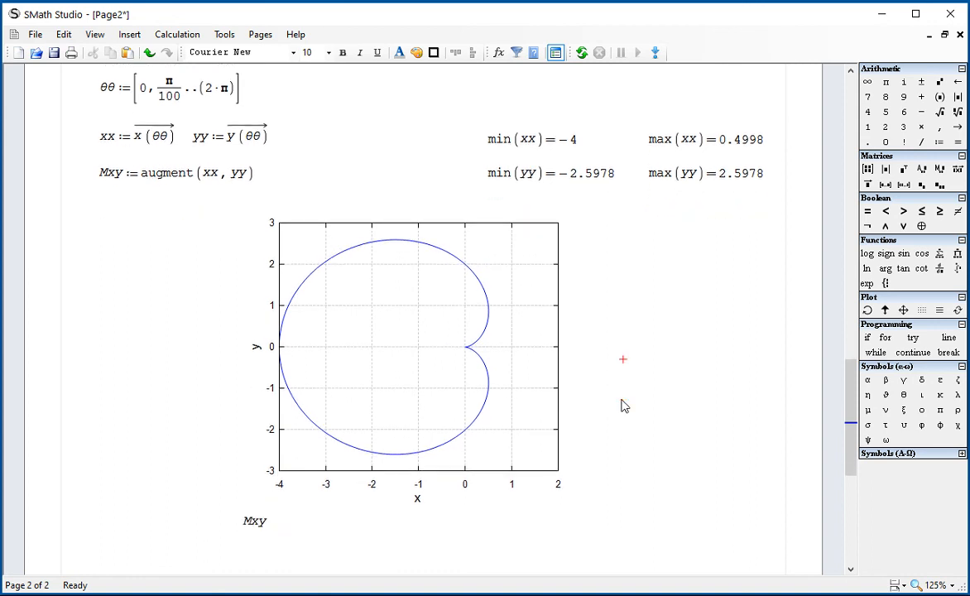
scroll(623, 404, up, 8)
drag(268, 132, 147, 123)
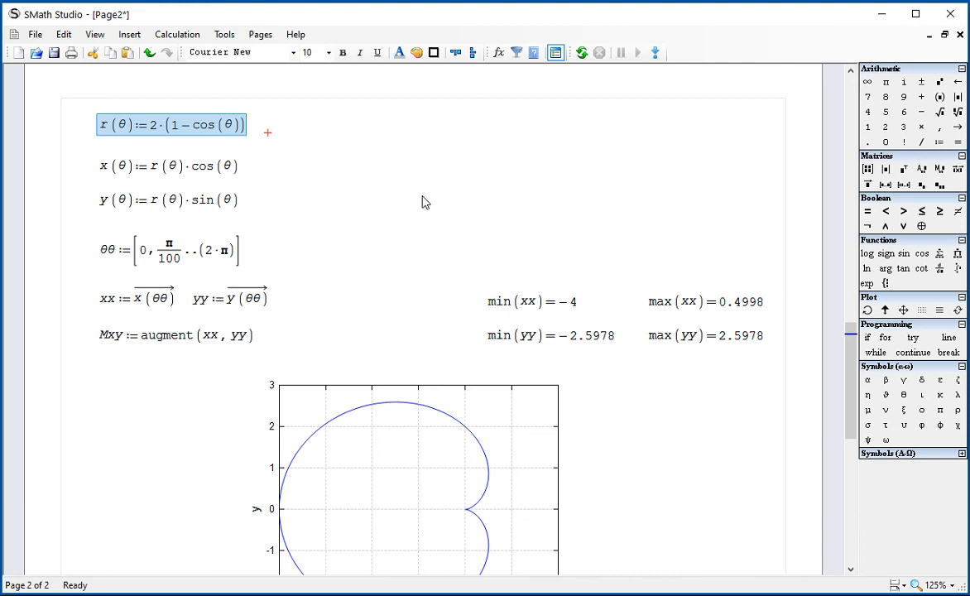
scroll(420, 203, down, 1)
drag(260, 188, 147, 156)
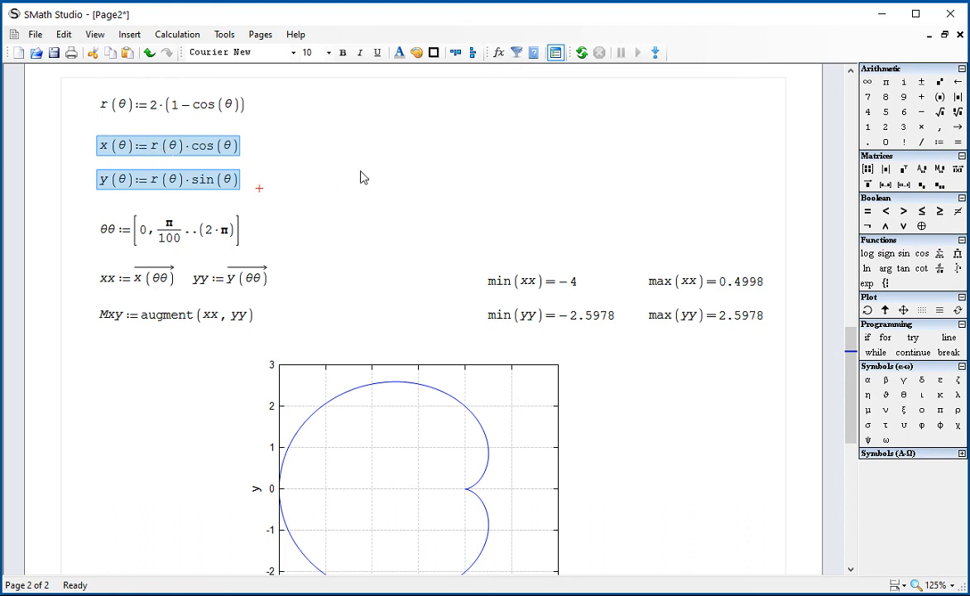
scroll(360, 177, down, 2)
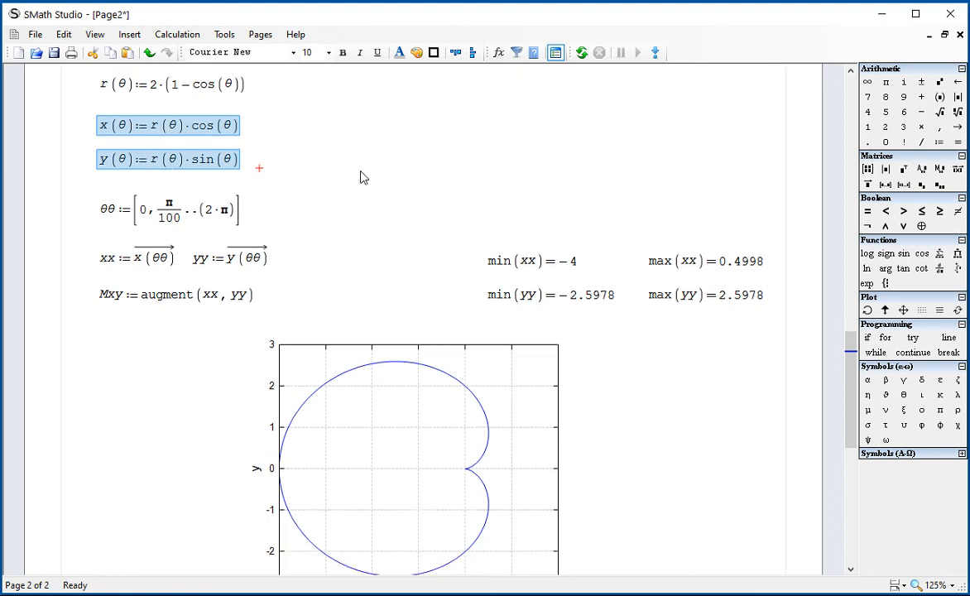
scroll(360, 178, up, 15)
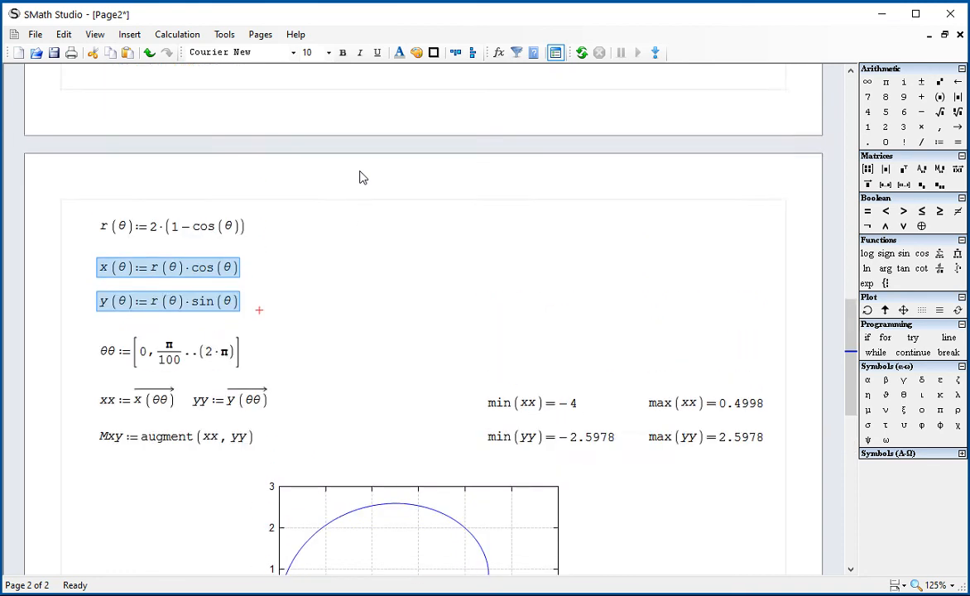
scroll(360, 178, up, 4)
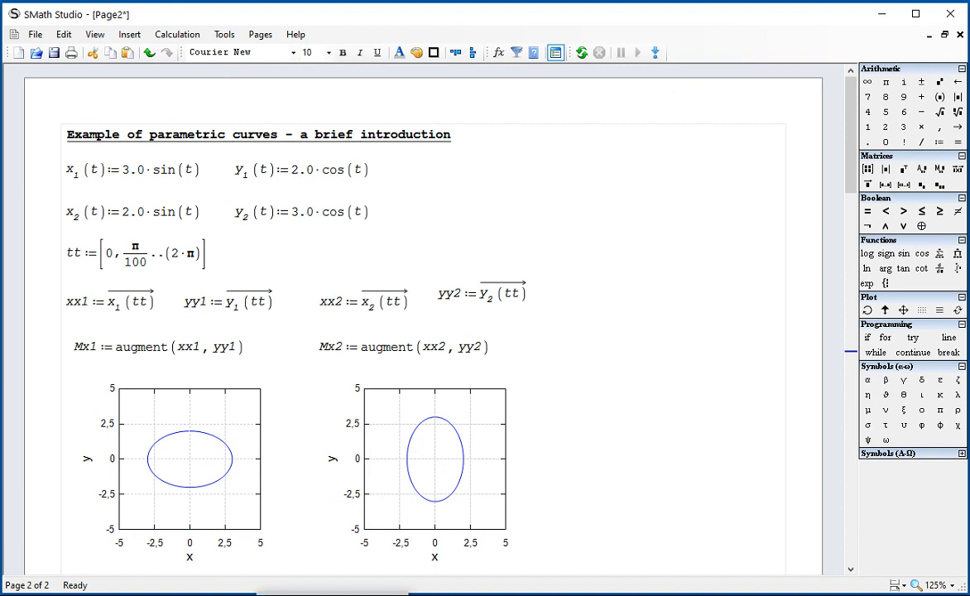
click(332, 594)
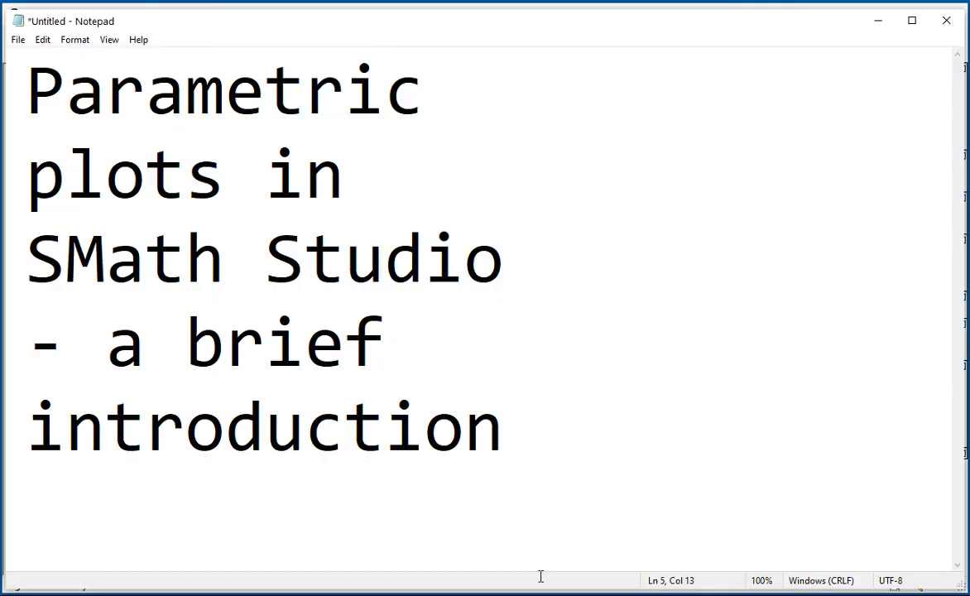